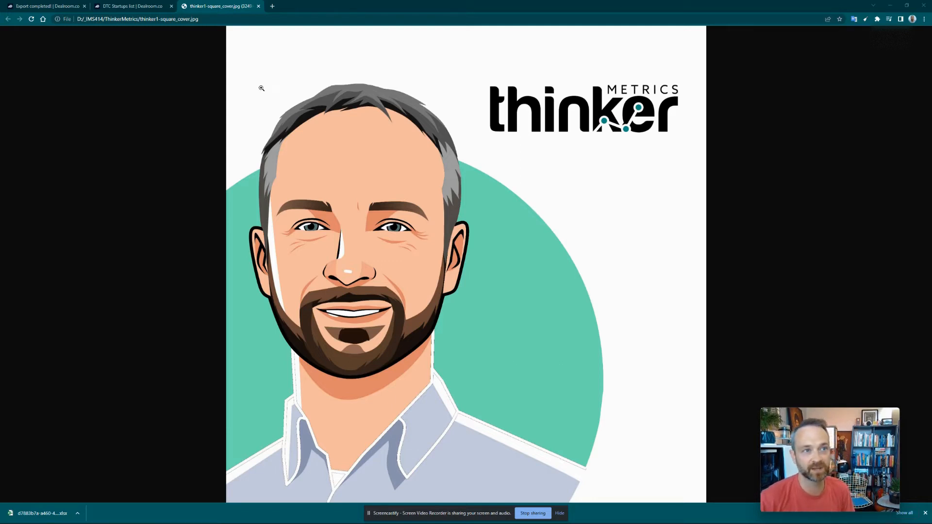
{"action": "left_click", "coordinate": [108, 7]}
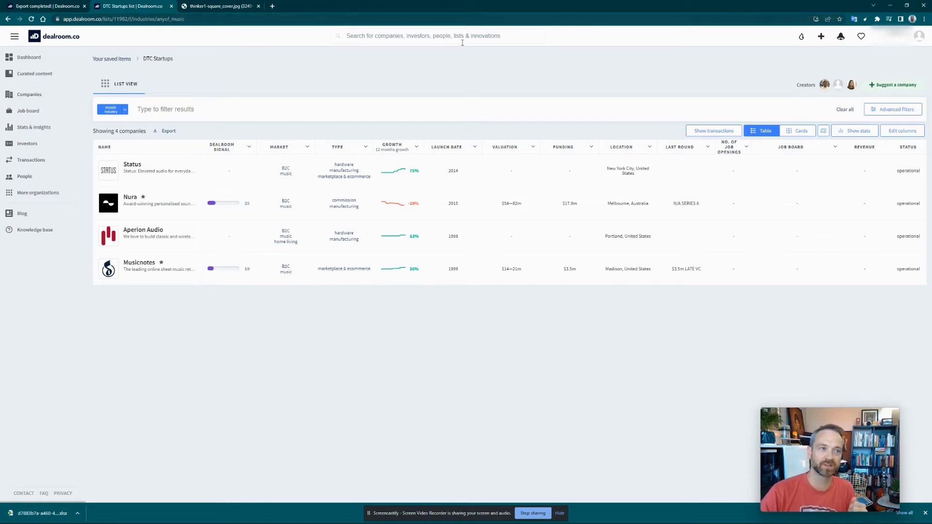
{"action": "left_click", "coordinate": [136, 20]}
{"action": "left_click", "coordinate": [133, 19]}
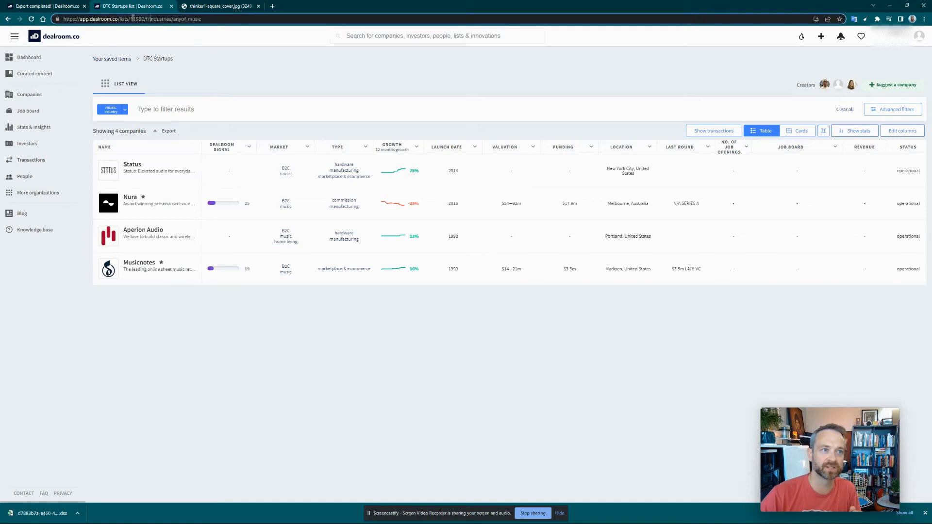
{"action": "key", "text": "shift+End"}
{"action": "key", "text": "Delete"}
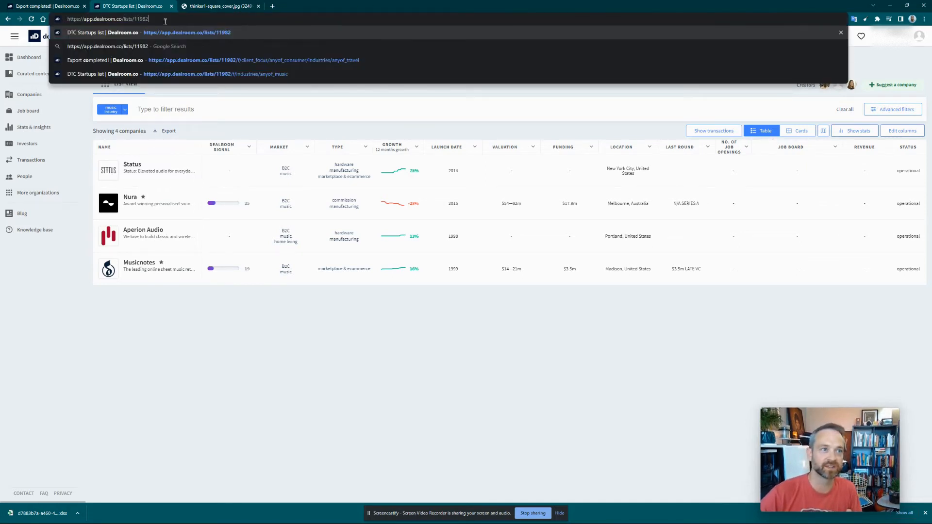
{"action": "left_click_drag", "start_coordinate": [165, 20], "coordinate": [68, 20]}
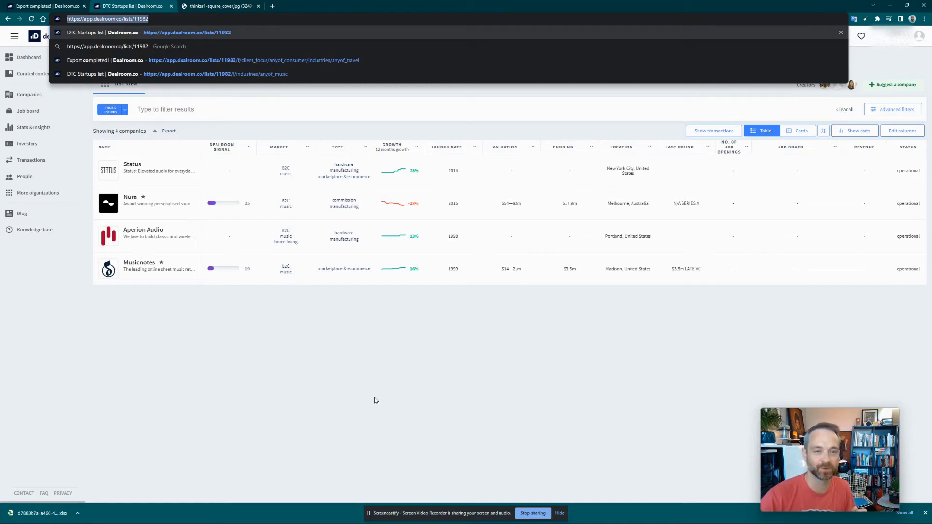
{"action": "left_click", "coordinate": [405, 392]}
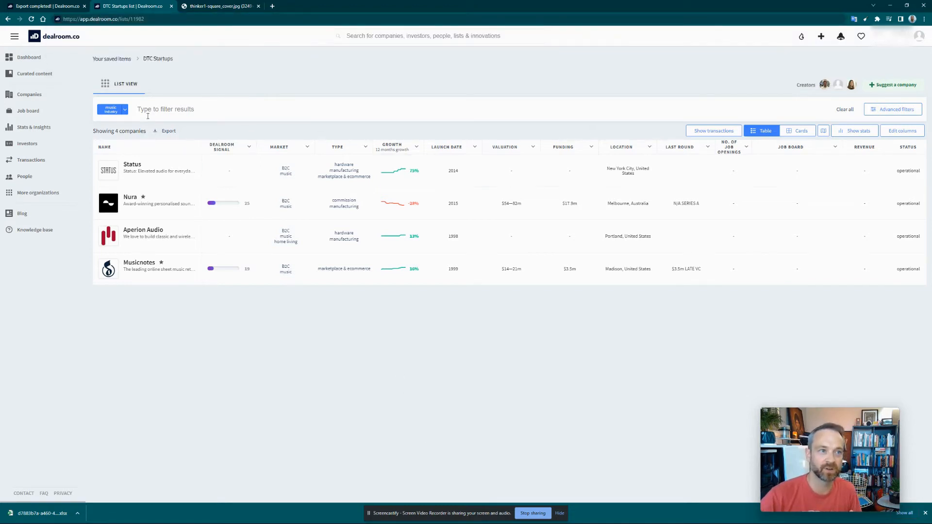
{"action": "left_click", "coordinate": [125, 110]}
{"action": "left_click", "coordinate": [130, 104]}
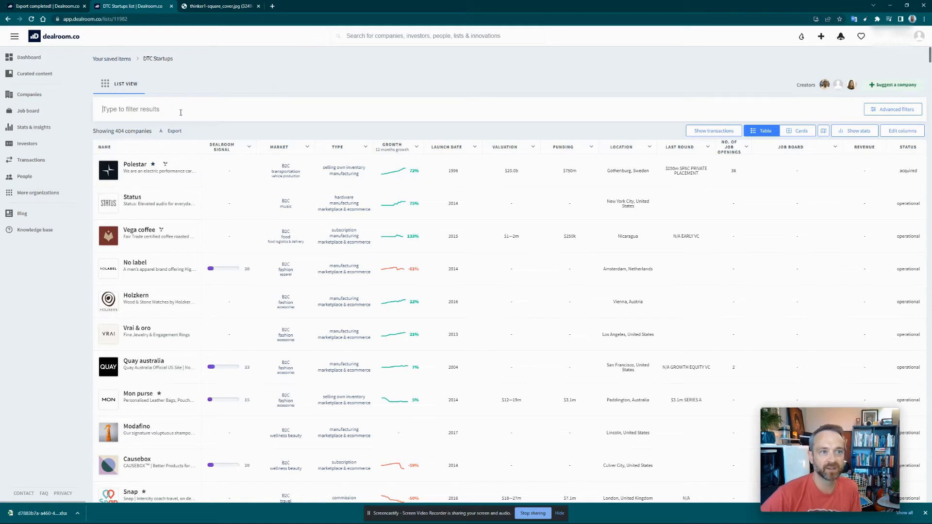
Filter the DTC Startups list by the travel startup industry using the advanced filters.
{"action": "left_click", "coordinate": [880, 111]}
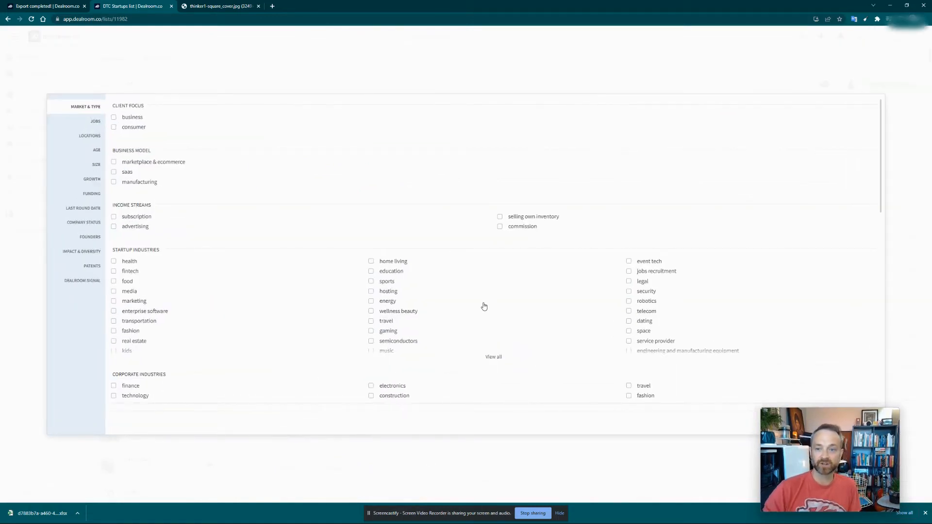
{"action": "scroll", "coordinate": [252, 316], "scroll_direction": "down", "scroll_amount": 1}
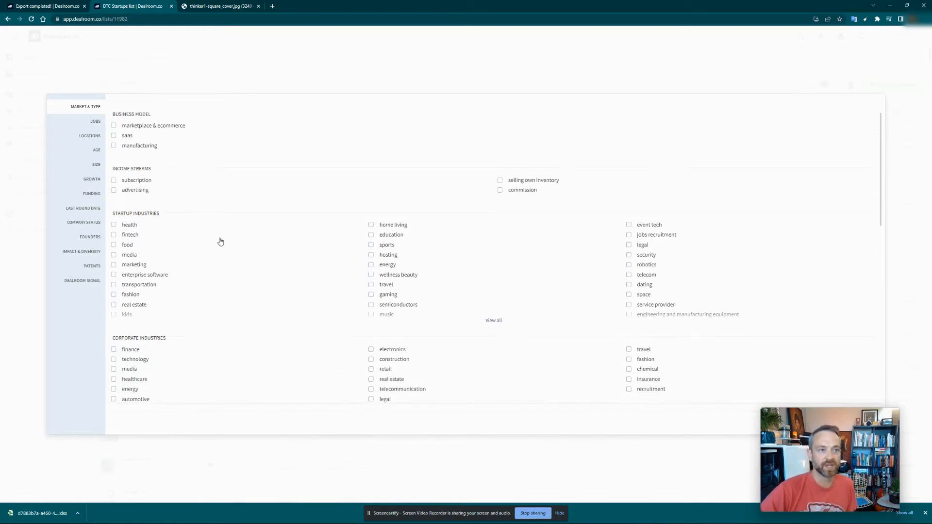
{"action": "scroll", "coordinate": [204, 291], "scroll_direction": "up", "scroll_amount": 1}
{"action": "scroll", "coordinate": [170, 272], "scroll_direction": "down", "scroll_amount": 1}
{"action": "scroll", "coordinate": [210, 272], "scroll_direction": "down", "scroll_amount": 1}
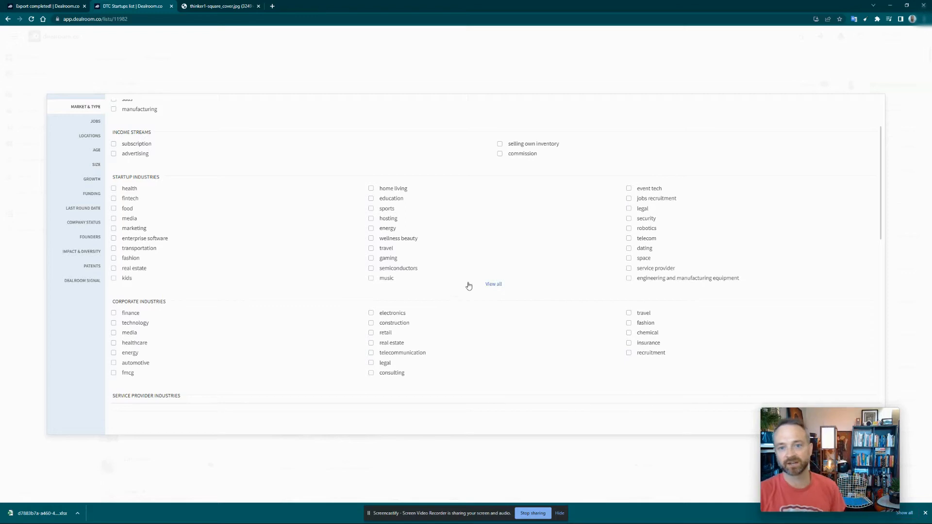
{"action": "left_click", "coordinate": [493, 284]}
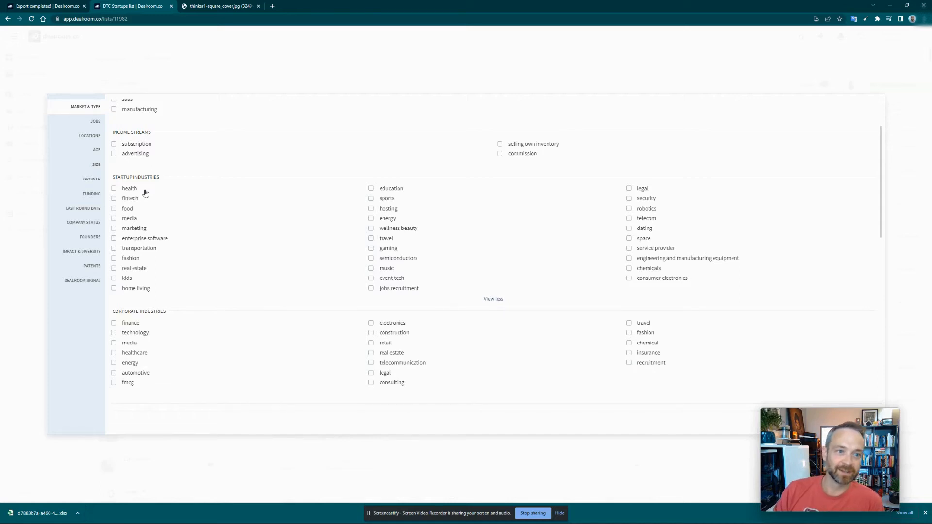
{"action": "left_click", "coordinate": [387, 239]}
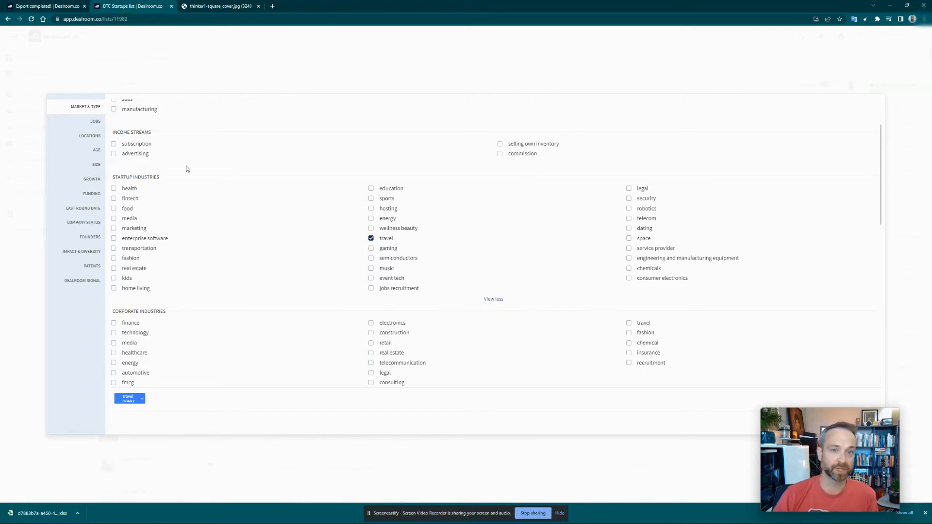
{"action": "scroll", "coordinate": [257, 245], "scroll_direction": "down", "scroll_amount": 2}
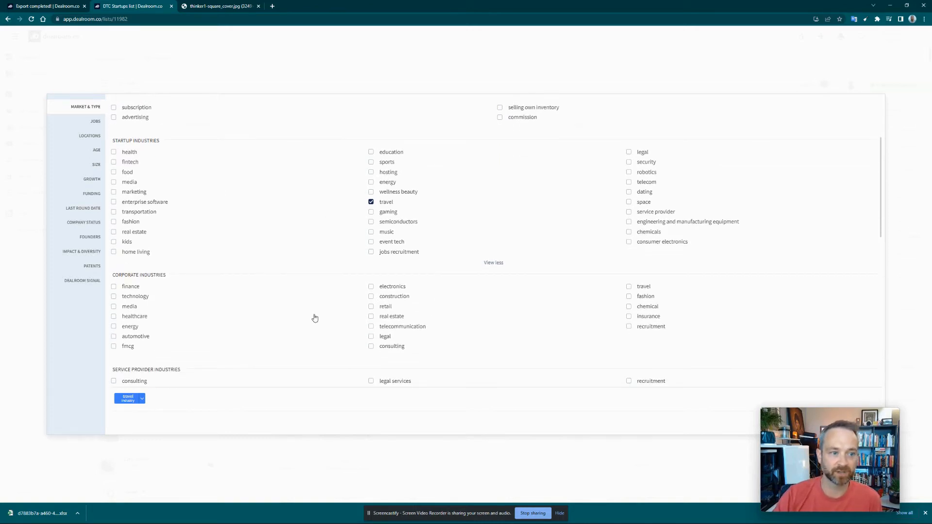
{"action": "scroll", "coordinate": [646, 368], "scroll_direction": "down", "scroll_amount": 2}
{"action": "left_click_drag", "start_coordinate": [797, 414], "coordinate": [711, 403]}
{"action": "left_click", "coordinate": [805, 426]}
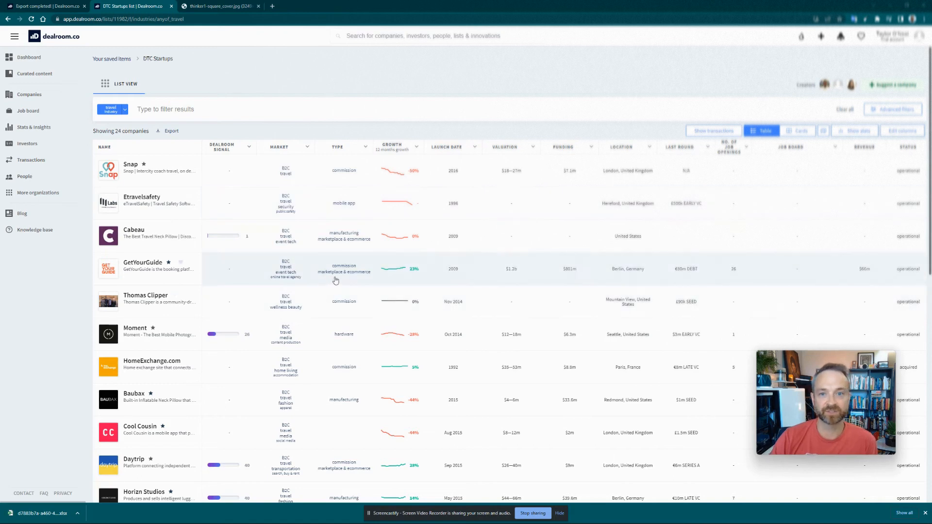
Set up an export of the filtered companies with all columns selected except Logo.
{"action": "left_click_drag", "start_coordinate": [106, 132], "coordinate": [142, 131]}
{"action": "left_click", "coordinate": [142, 132]}
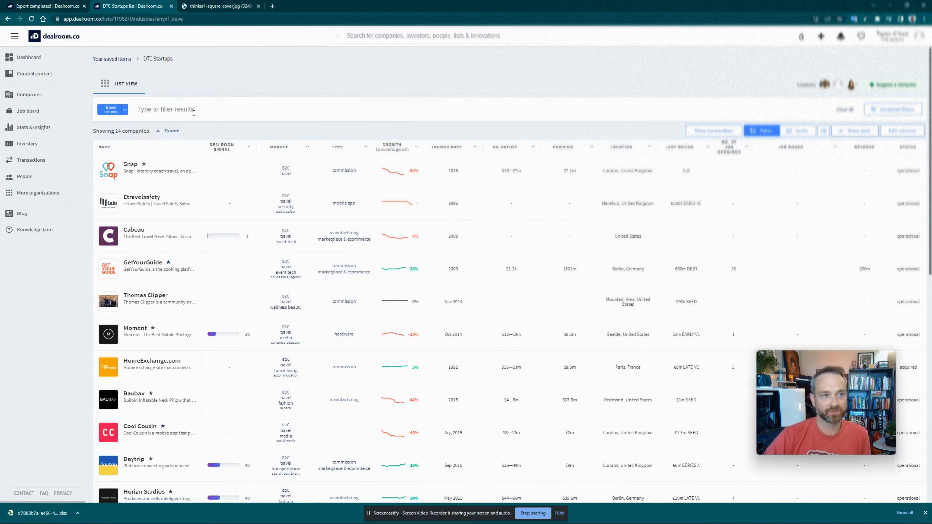
{"action": "left_click", "coordinate": [177, 132]}
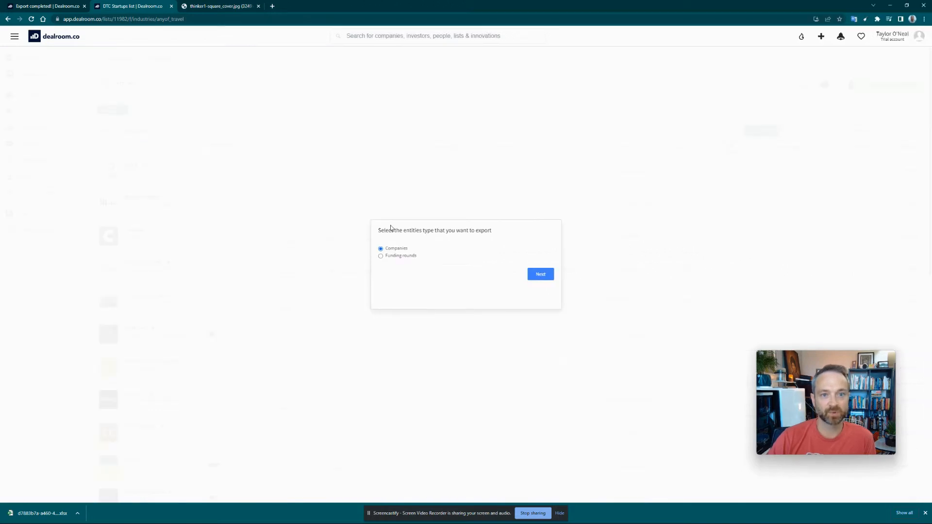
{"action": "left_click", "coordinate": [545, 275]}
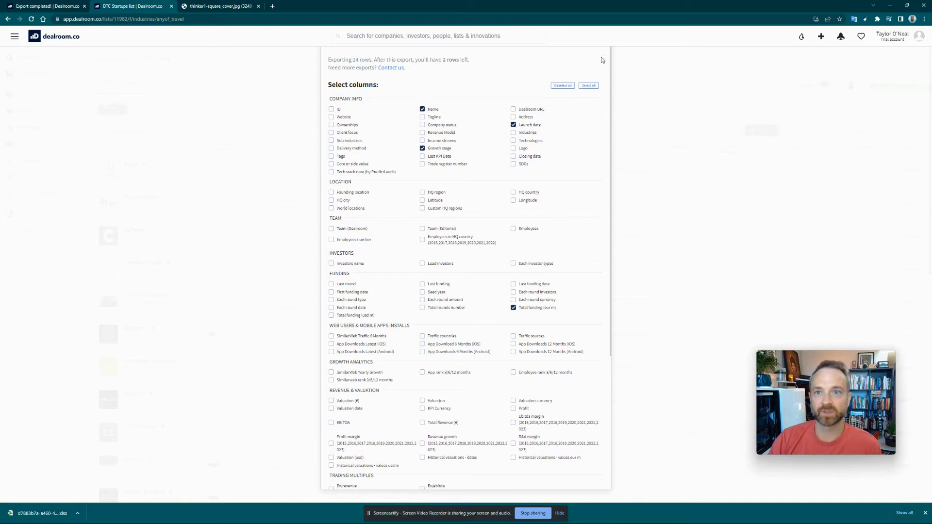
{"action": "left_click", "coordinate": [586, 87]}
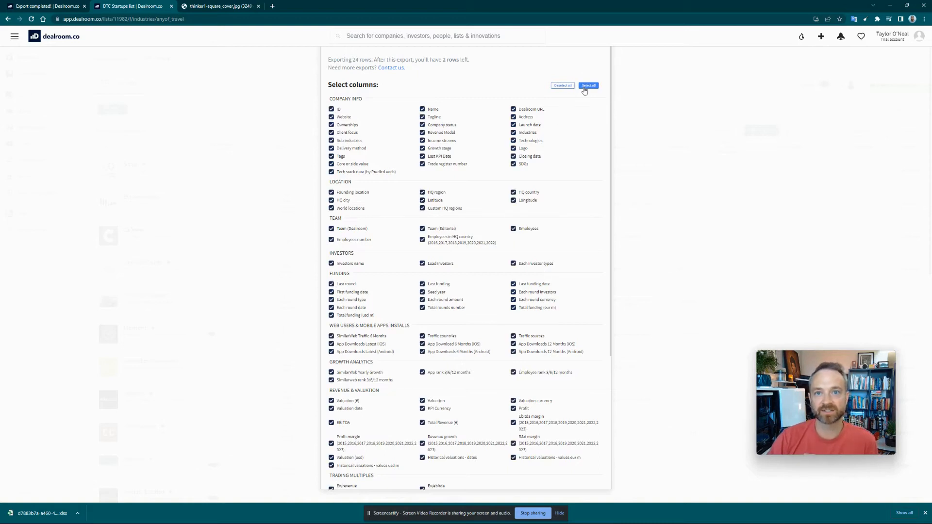
{"action": "left_click", "coordinate": [520, 151]}
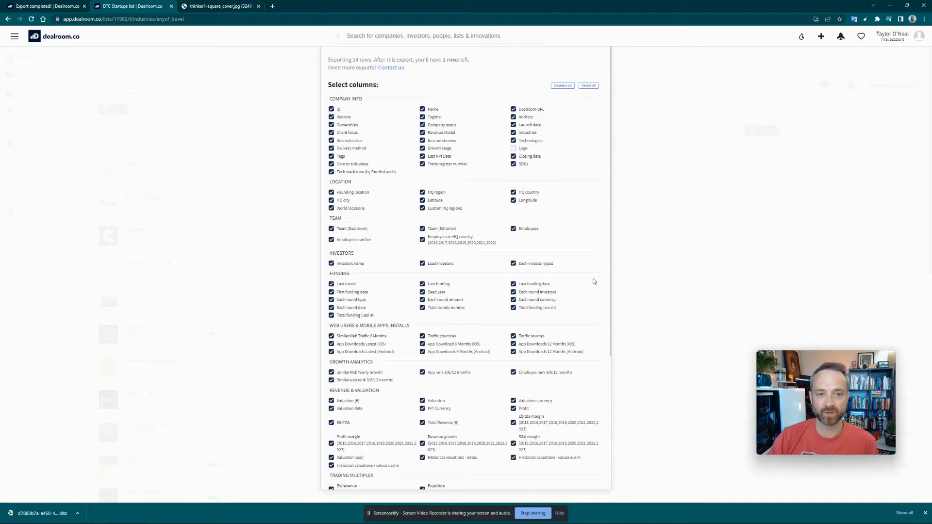
Export the companies as Excel (.xlsx) and save the downloaded file in the Twitch Assets folder.
{"action": "scroll", "coordinate": [584, 333], "scroll_direction": "down", "scroll_amount": 3}
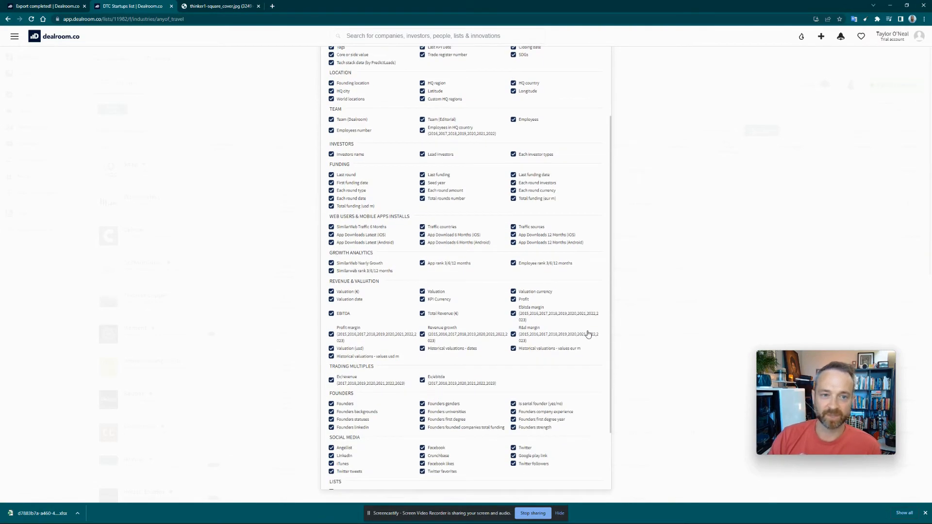
{"action": "scroll", "coordinate": [586, 334], "scroll_direction": "down", "scroll_amount": 2}
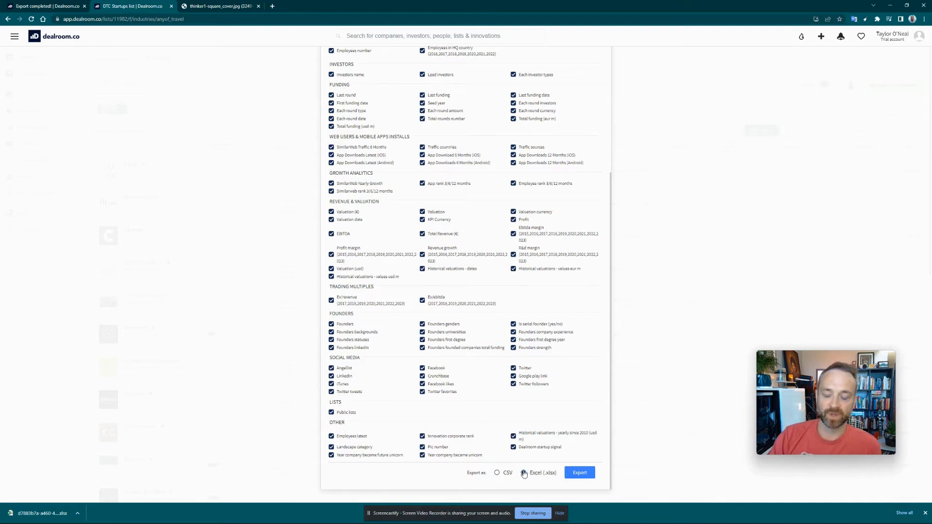
{"action": "left_click", "coordinate": [578, 473]}
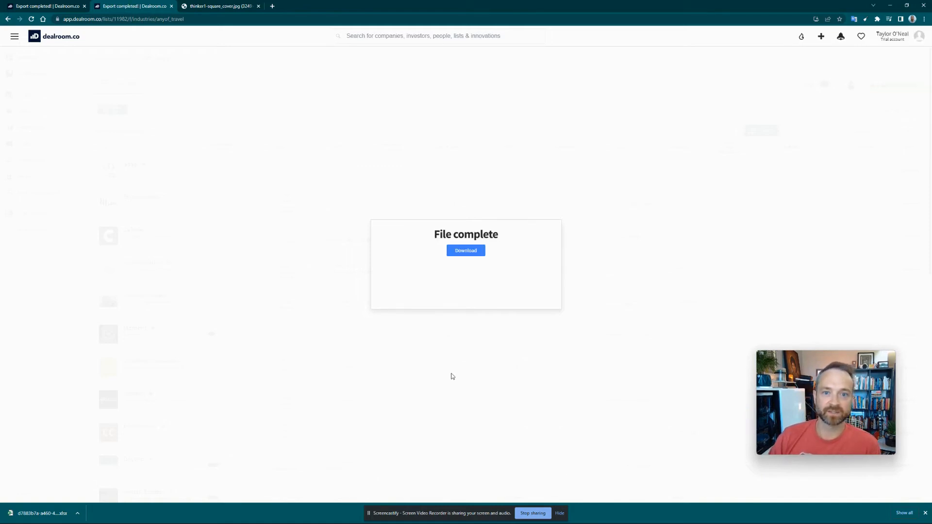
{"action": "left_click", "coordinate": [476, 251]}
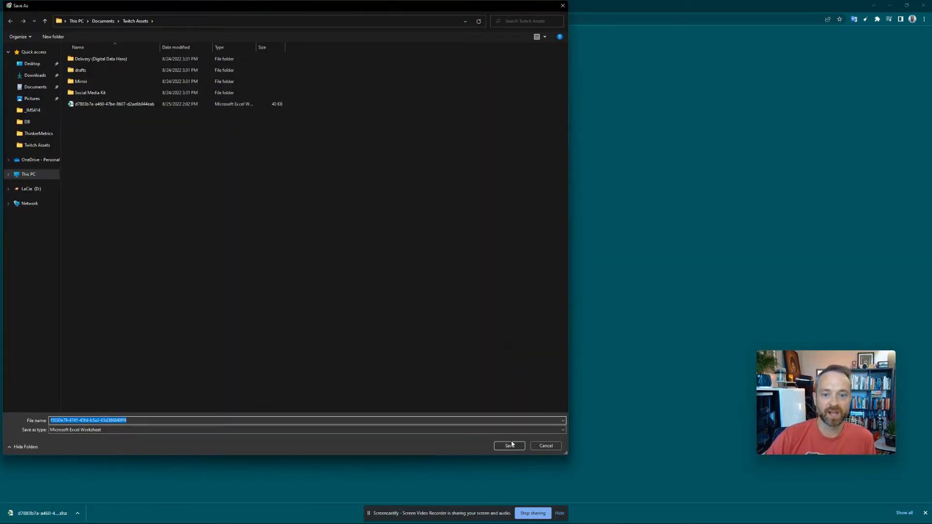
{"action": "left_click", "coordinate": [512, 443]}
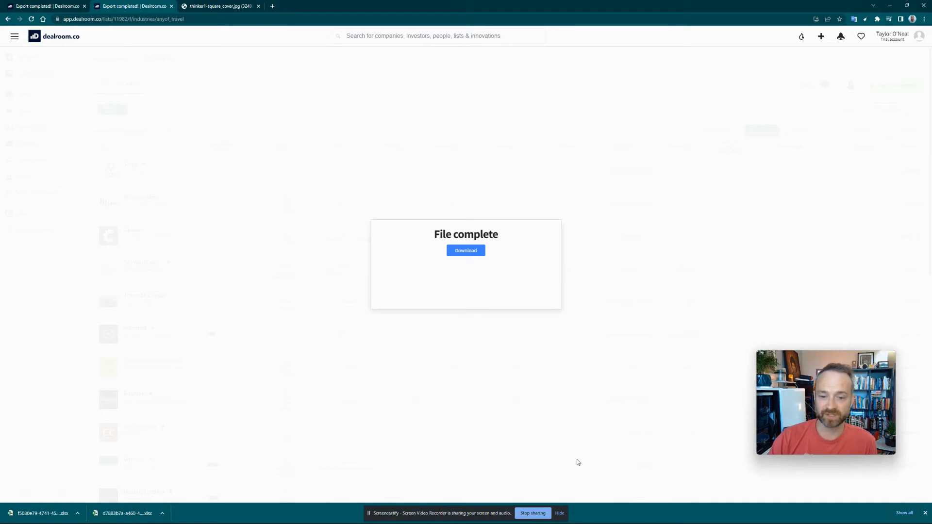
Search for and launch Tableau 2022.2.
{"action": "mouse_move", "coordinate": [602, 523]}
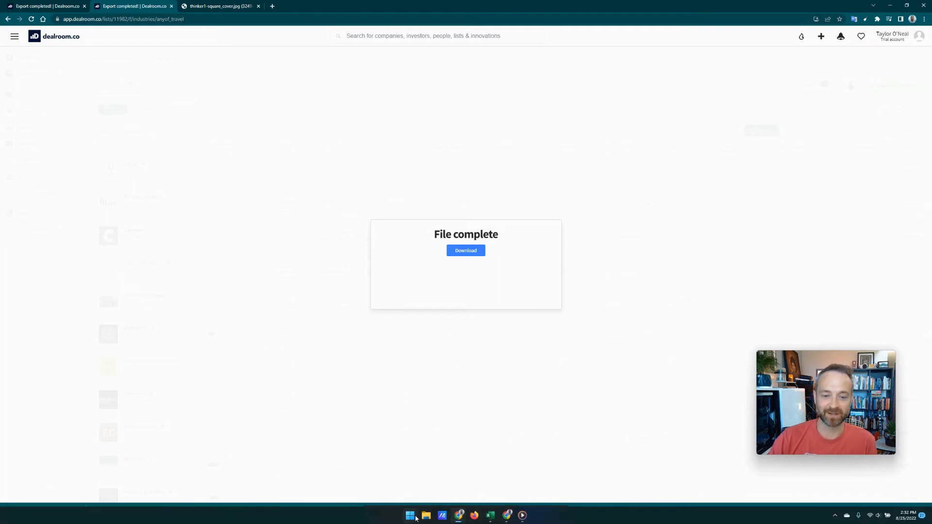
{"action": "left_click", "coordinate": [411, 516]}
{"action": "type", "text": "ta"}
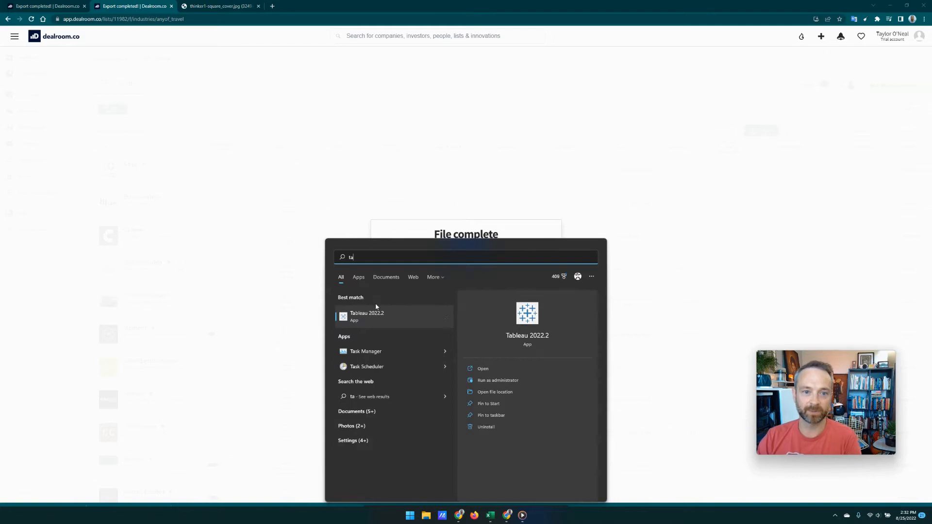
{"action": "key", "text": "Return"}
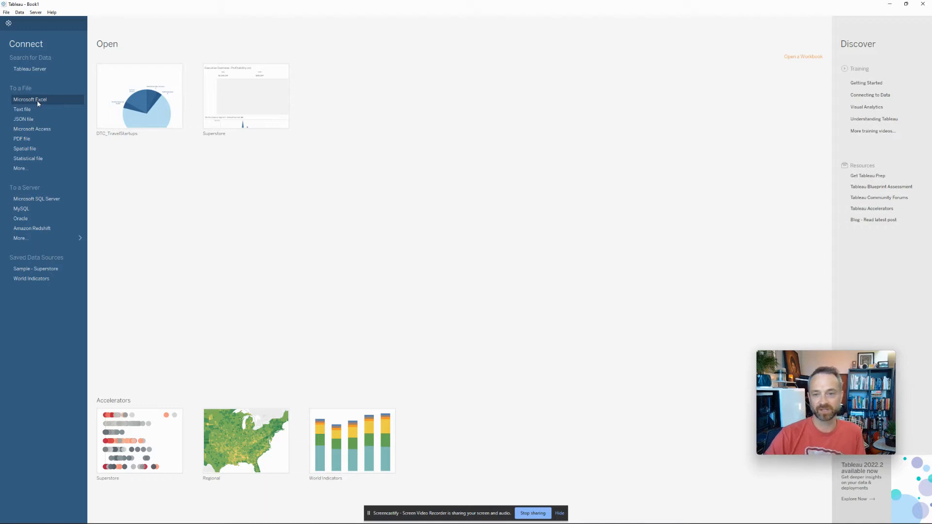
Connect to the exported Microsoft Excel workbook f5030e79-4741-45fd-b5a3-65d386840ff9 as the data source.
{"action": "left_click", "coordinate": [20, 167]}
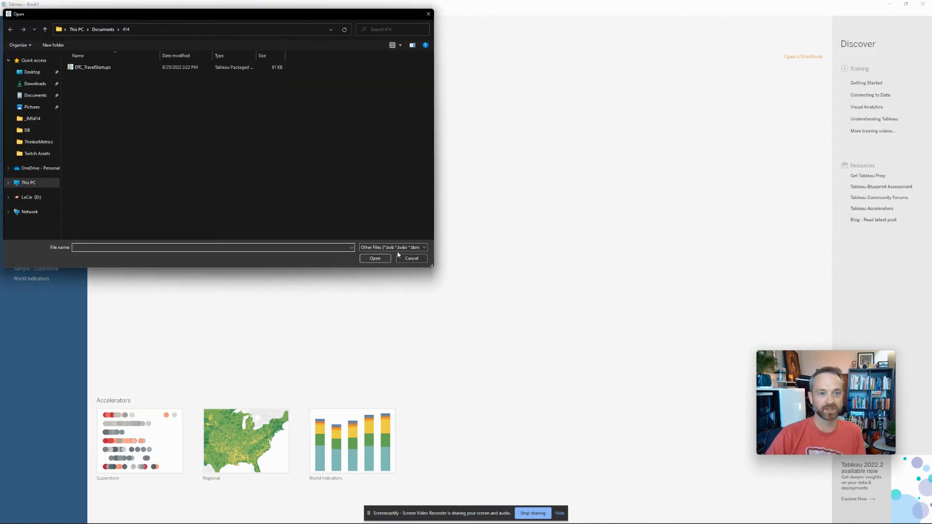
{"action": "left_click", "coordinate": [406, 258]}
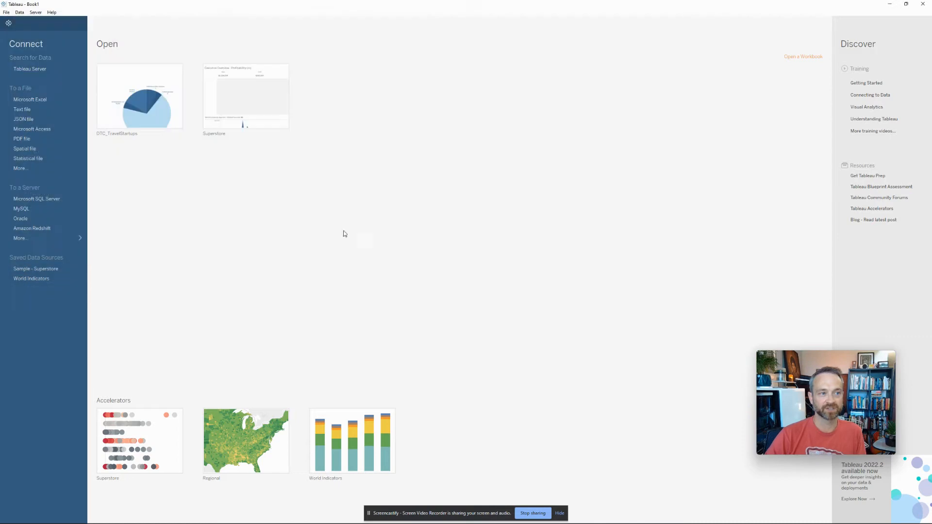
{"action": "left_click", "coordinate": [36, 99]}
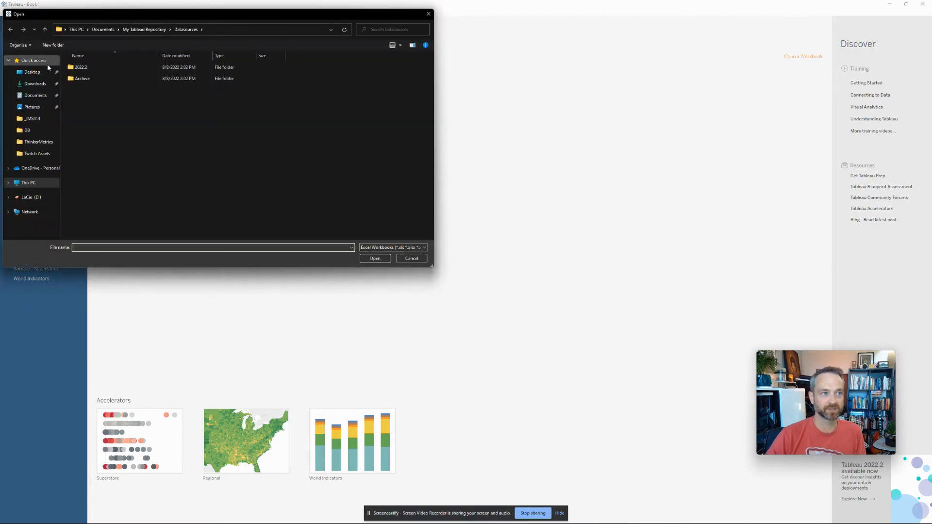
{"action": "left_click", "coordinate": [48, 62]}
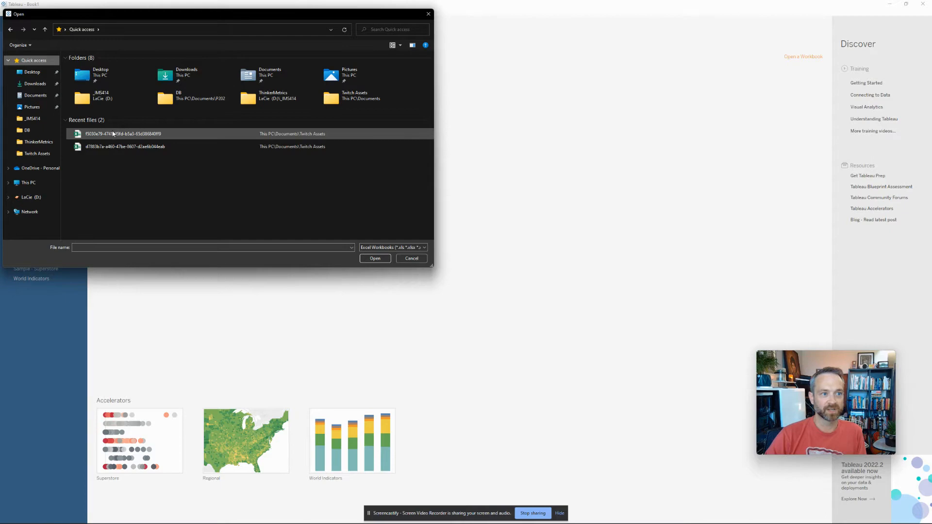
{"action": "double_click", "coordinate": [113, 134]}
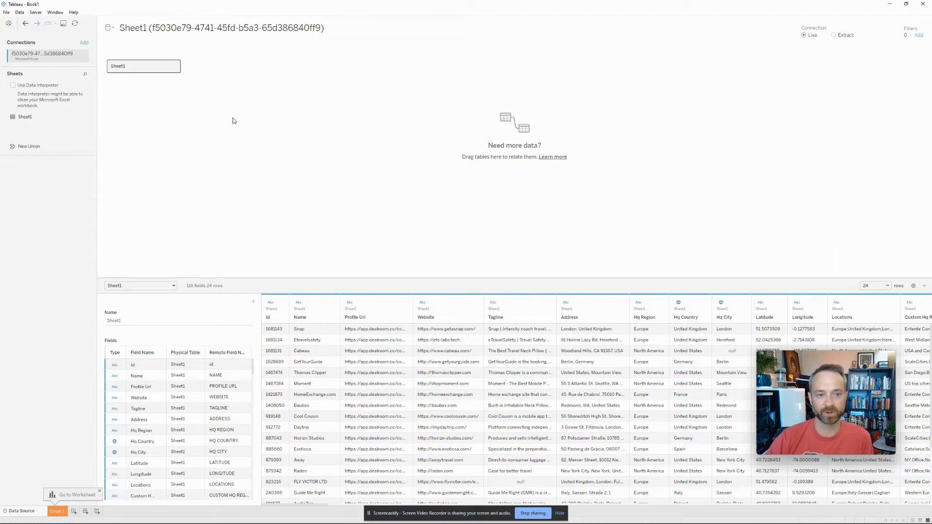
Check the data type options of the Id and Profile Url columns and the Geographic Role options of Hq Country.
{"action": "left_click", "coordinate": [271, 303]}
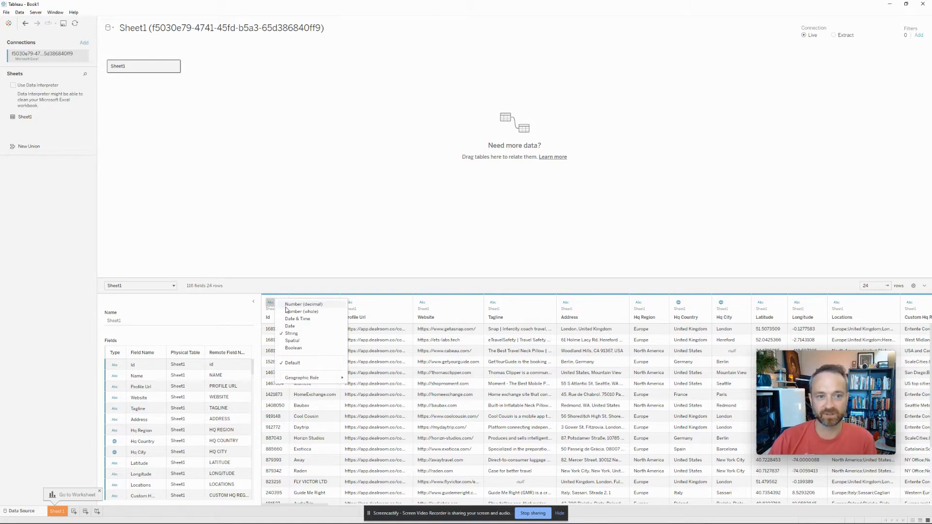
{"action": "left_click", "coordinate": [362, 303]}
{"action": "left_click", "coordinate": [351, 303]}
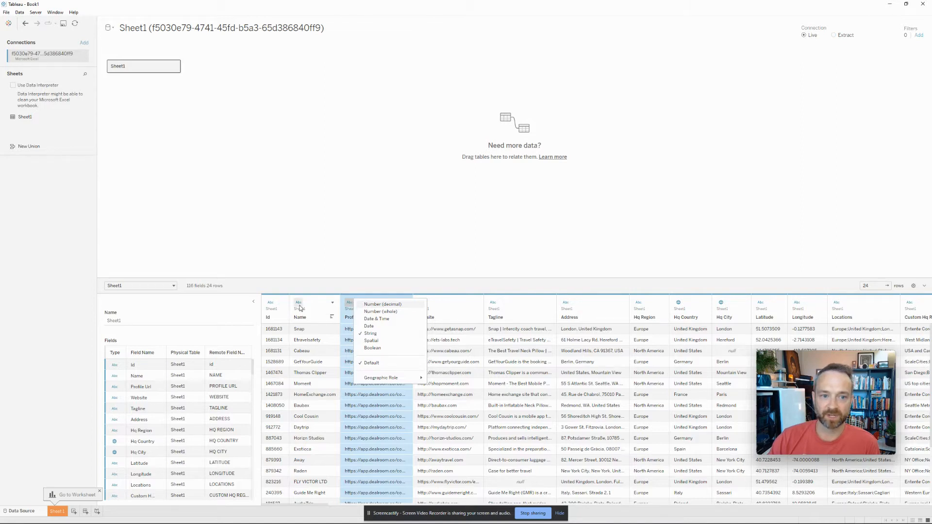
{"action": "left_click", "coordinate": [678, 303]}
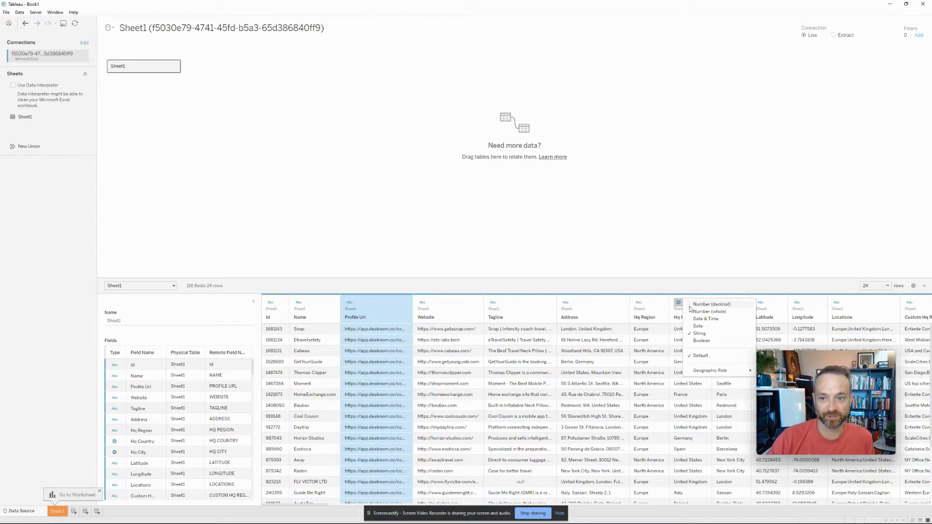
{"action": "mouse_move", "coordinate": [717, 375]}
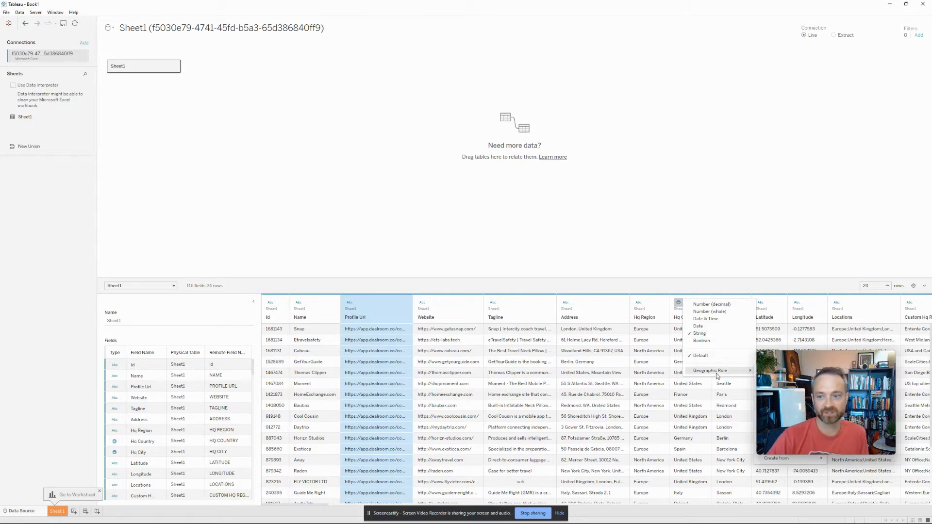
{"action": "left_click", "coordinate": [785, 278]}
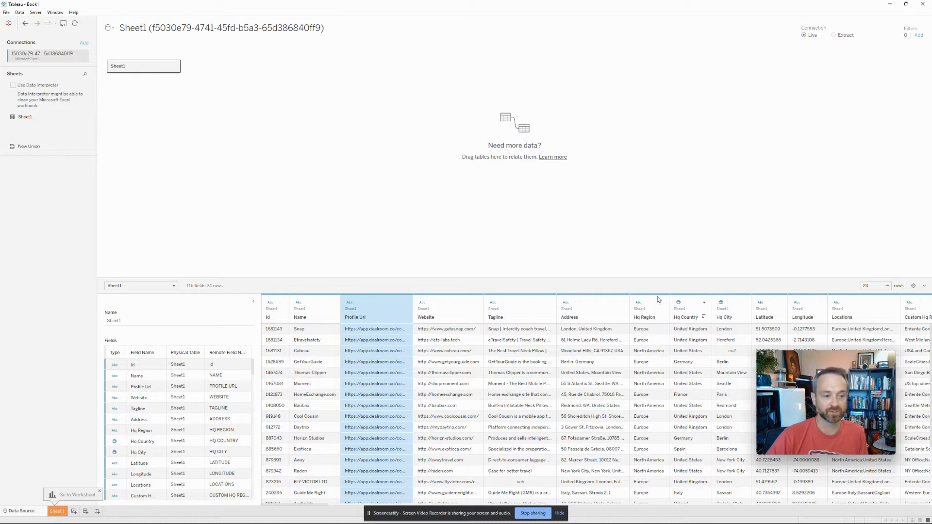
Go to the first worksheet, widen the data pane to show full field names, and rename the sheet Travel DTC Startups.
{"action": "left_click", "coordinate": [56, 513]}
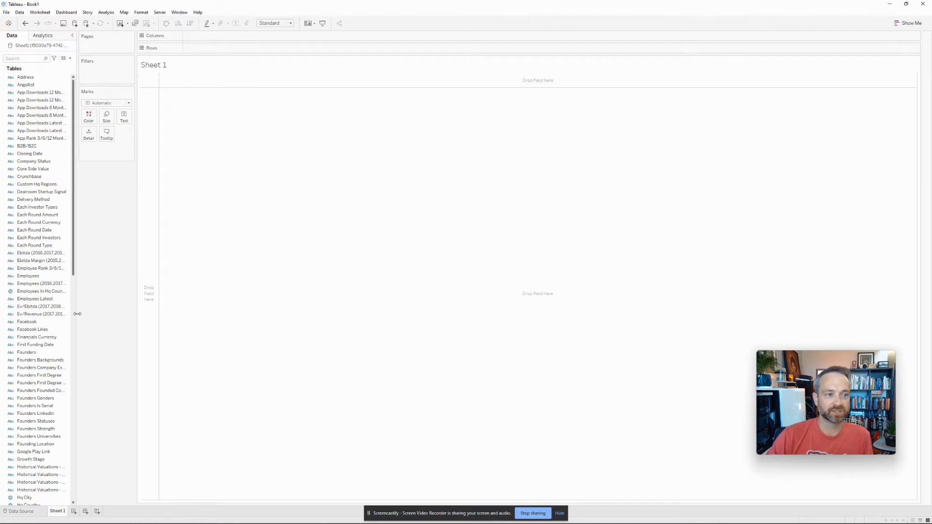
{"action": "left_click_drag", "start_coordinate": [77, 314], "coordinate": [173, 312]}
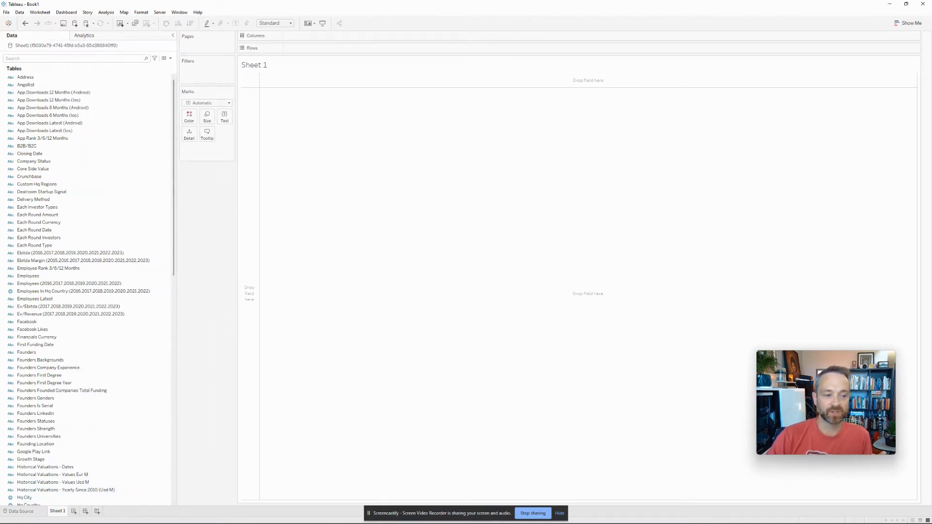
{"action": "double_click", "coordinate": [62, 511]}
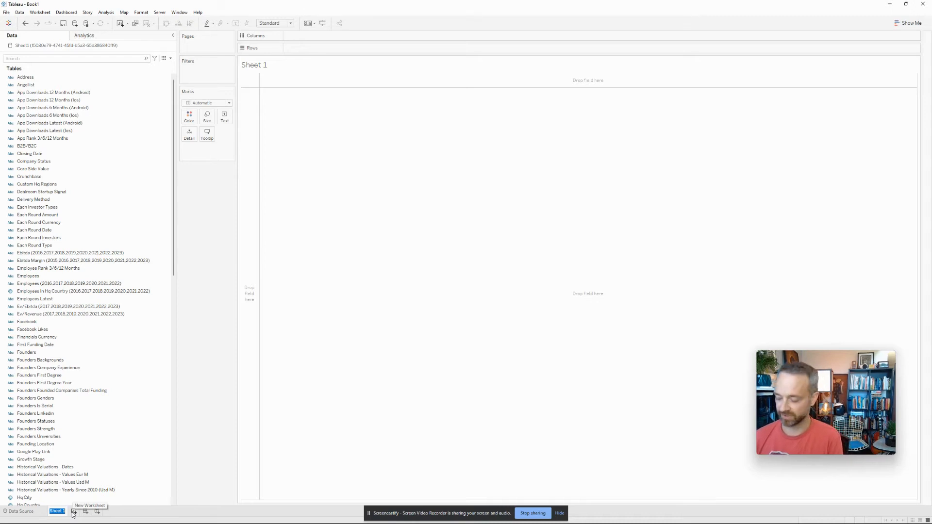
{"action": "type", "text": "Travel DTC Startups"}
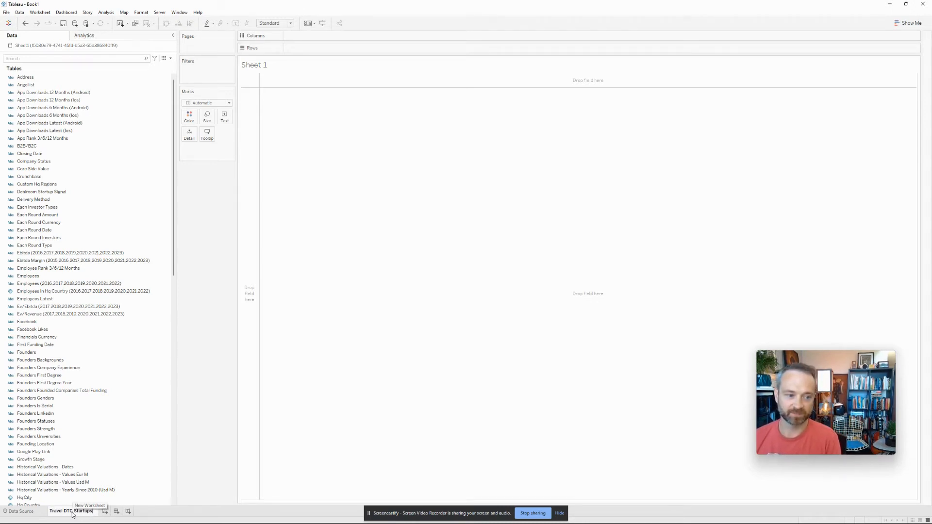
{"action": "key", "text": "Return"}
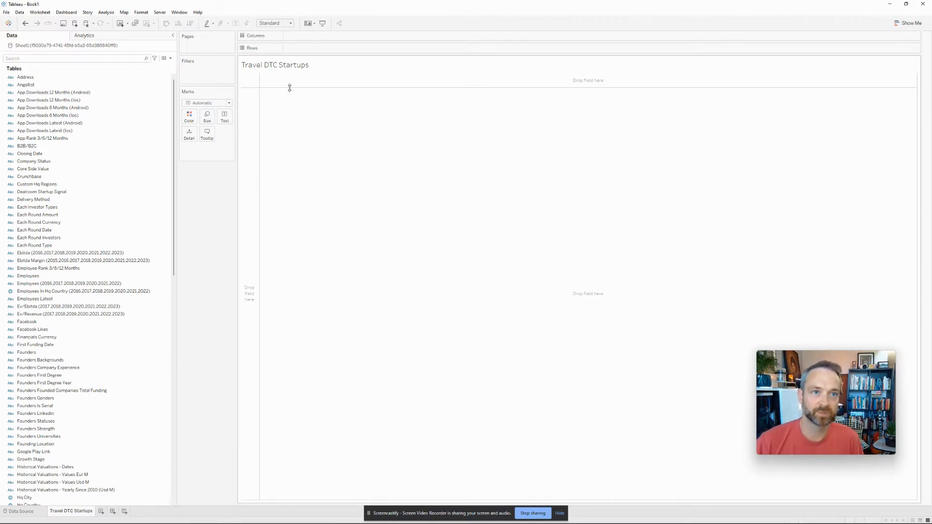
Format the worksheet title's sheet name placeholder as bold, size 16, in the Segoe UI Black font.
{"action": "double_click", "coordinate": [291, 67]}
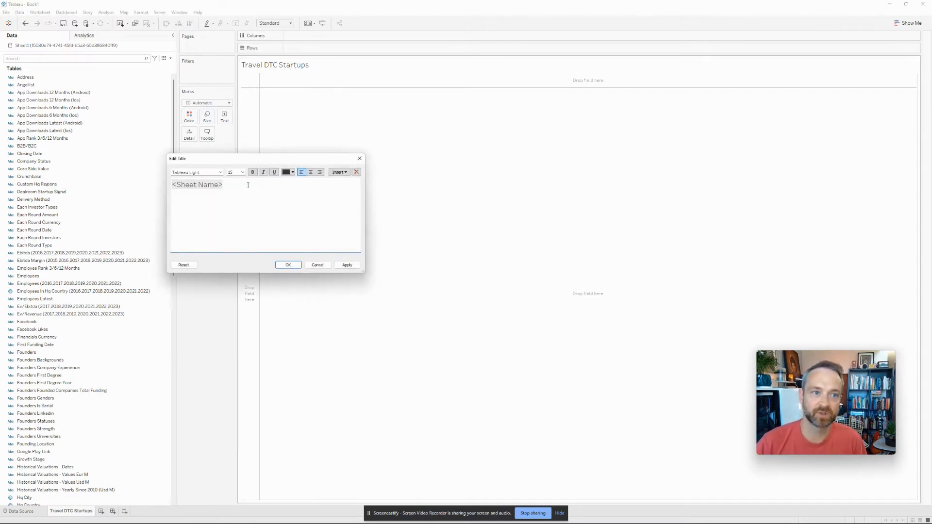
{"action": "left_click_drag", "start_coordinate": [240, 184], "coordinate": [80, 171]}
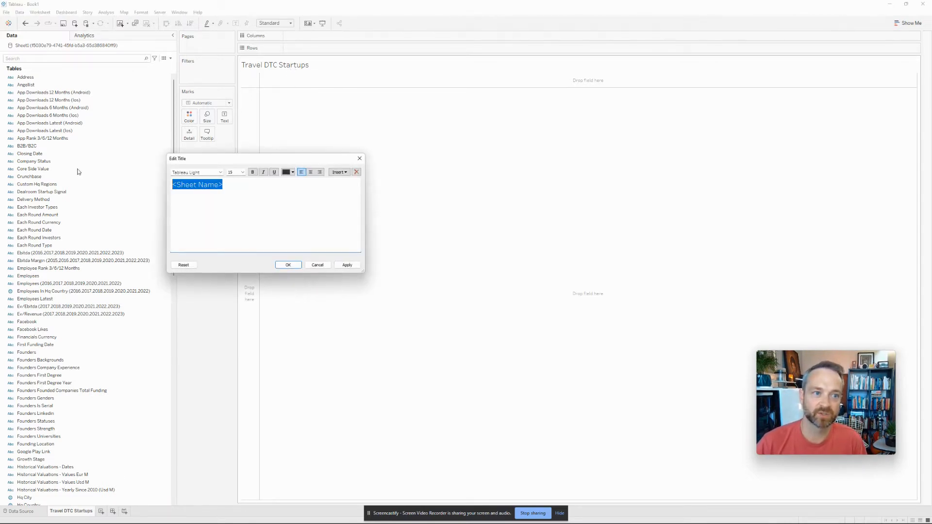
{"action": "left_click", "coordinate": [252, 172]}
{"action": "left_click", "coordinate": [242, 173]}
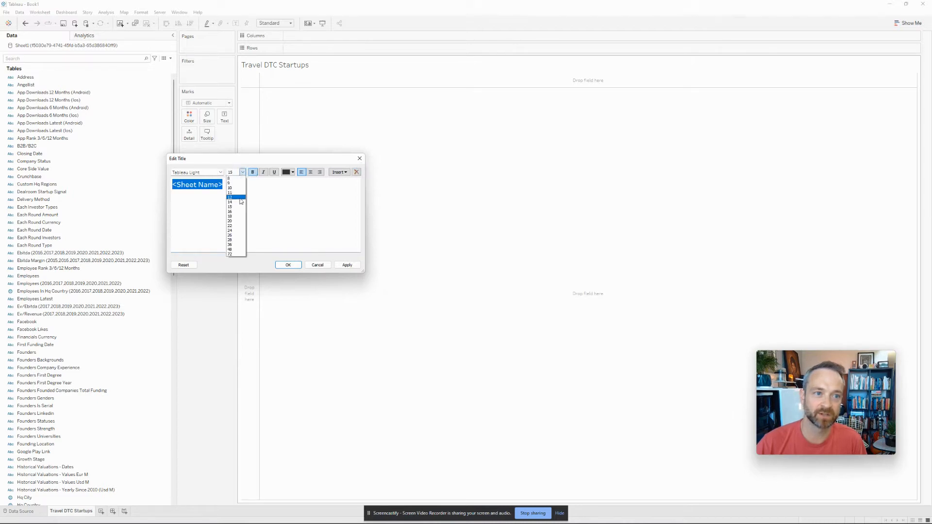
{"action": "left_click", "coordinate": [238, 210]}
{"action": "left_click", "coordinate": [220, 172]}
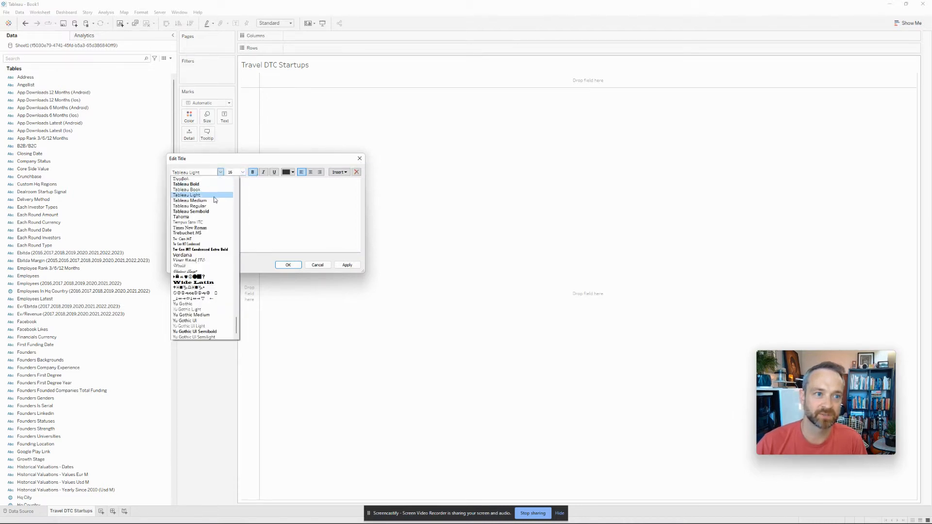
{"action": "scroll", "coordinate": [212, 205], "scroll_direction": "up", "scroll_amount": 9}
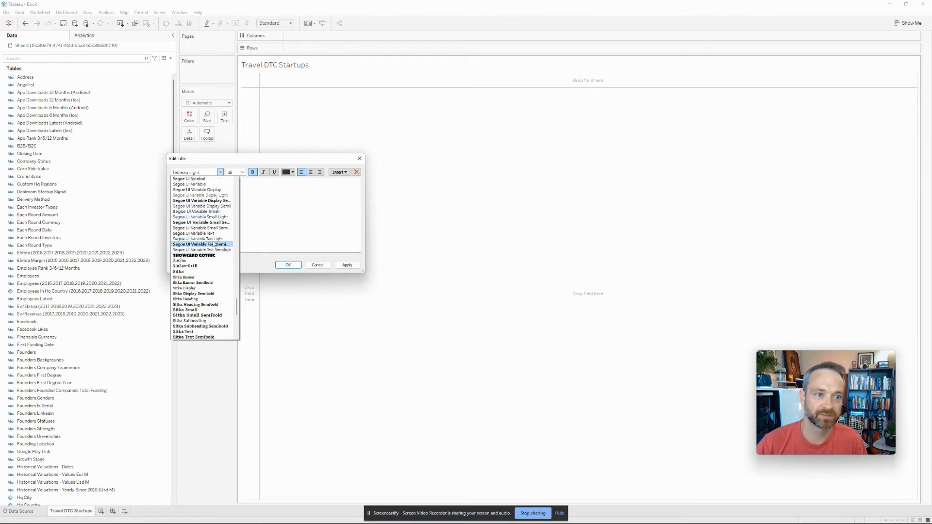
{"action": "left_click", "coordinate": [190, 195]}
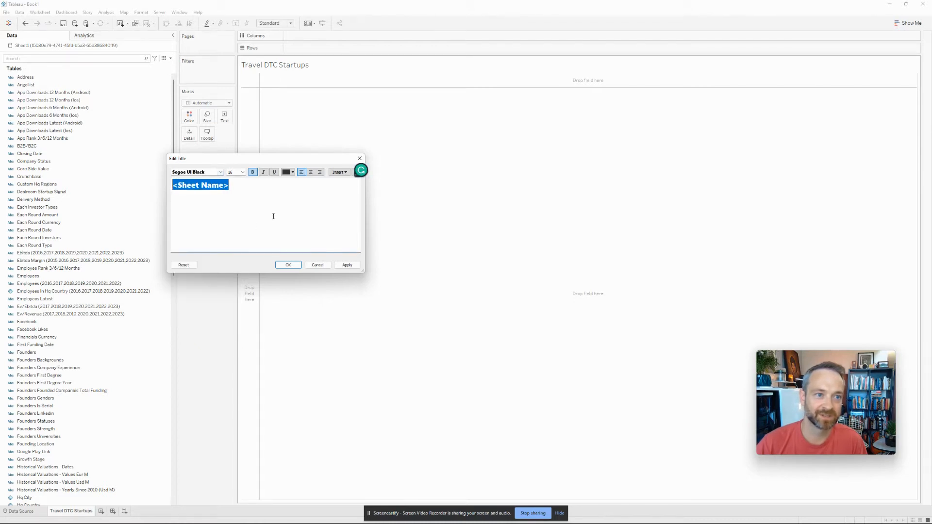
Add a second line reading "App Downloads" beneath the sheet name placeholder in the title.
{"action": "left_click", "coordinate": [269, 198]}
{"action": "key", "text": "Return"}
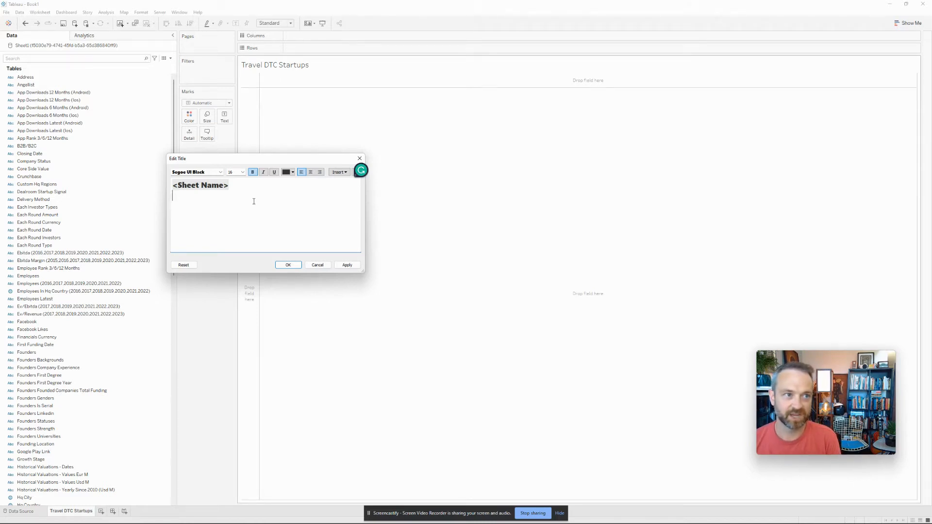
{"action": "type", "text": "App Do"}
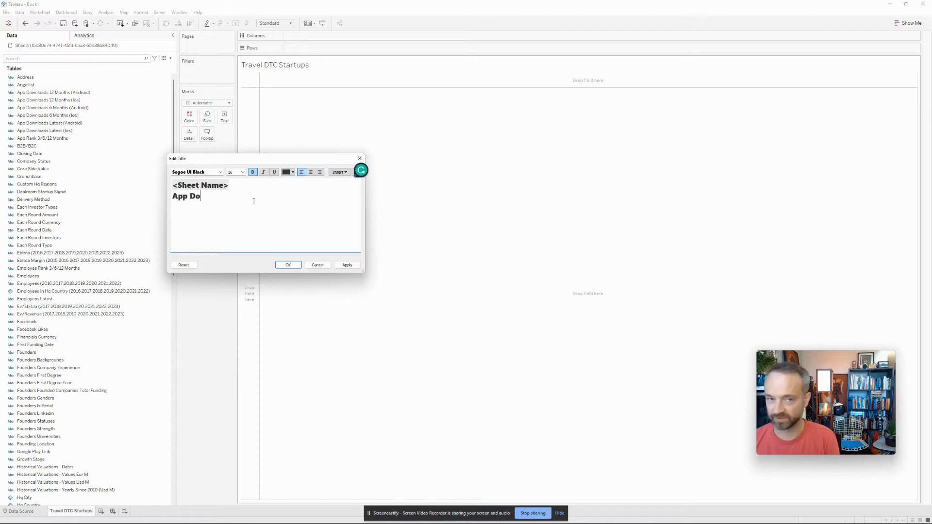
{"action": "type", "text": "wnlaods"}
{"action": "key", "text": "BackSpace"}
{"action": "key", "text": "BackSpace"}
{"action": "key", "text": "BackSpace"}
{"action": "key", "text": "BackSpace"}
{"action": "key", "text": "BackSpace"}
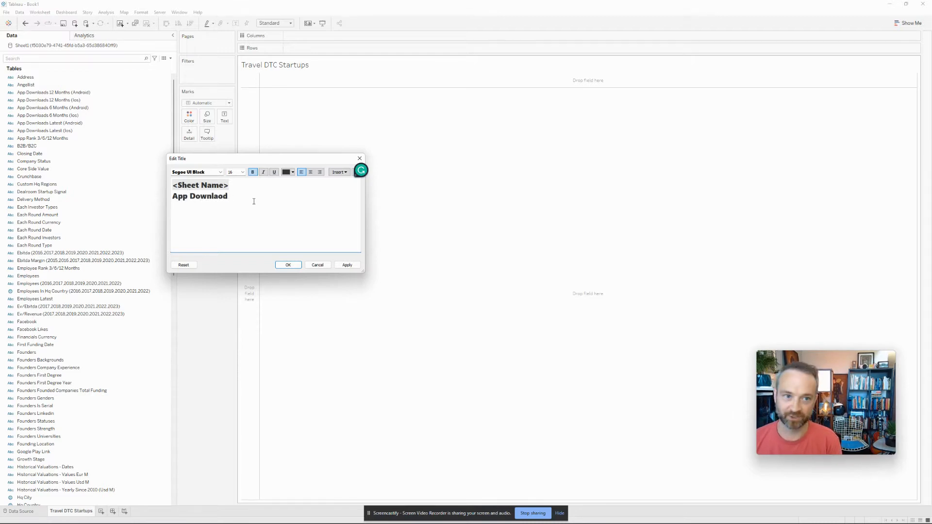
{"action": "type", "text": "loads"}
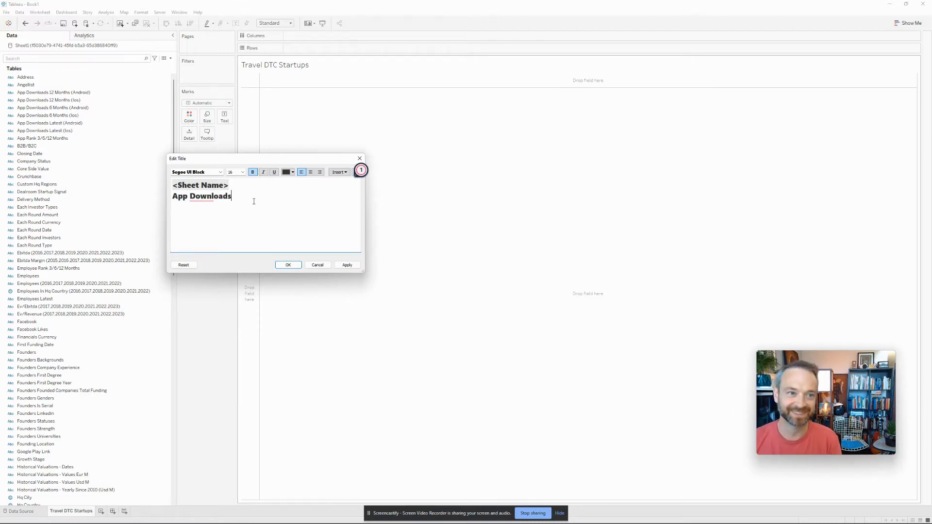
Set the App Downloads title line to font size 12 and apply the title changes.
{"action": "left_click_drag", "start_coordinate": [287, 219], "coordinate": [148, 193]}
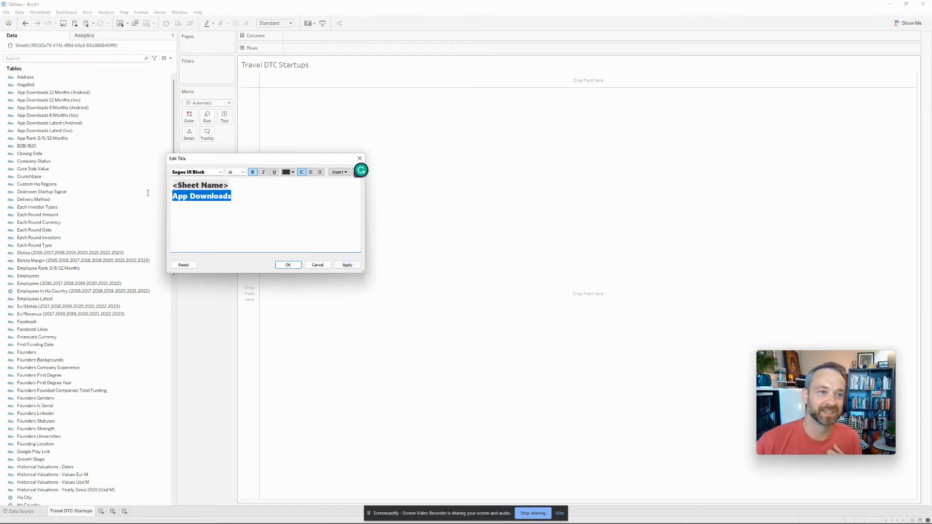
{"action": "left_click", "coordinate": [242, 174]}
{"action": "type", "text": "12"}
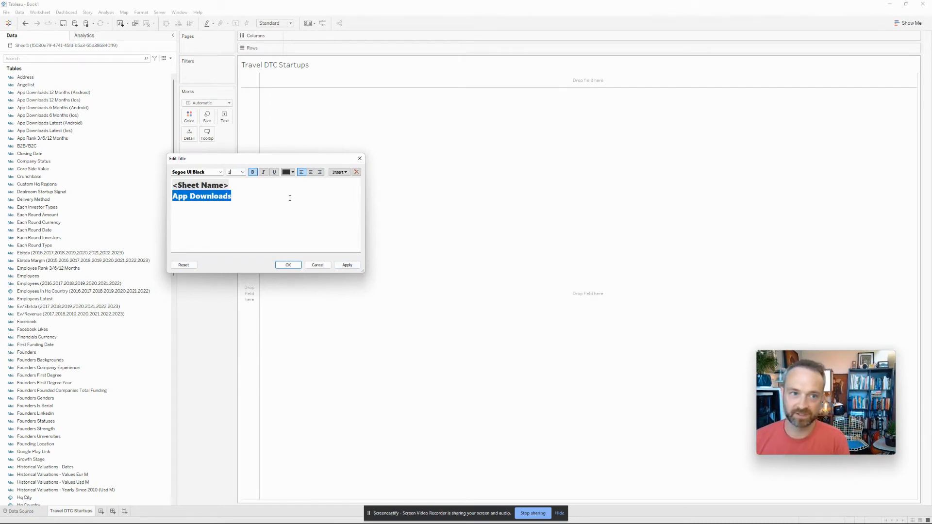
{"action": "key", "text": "Return"}
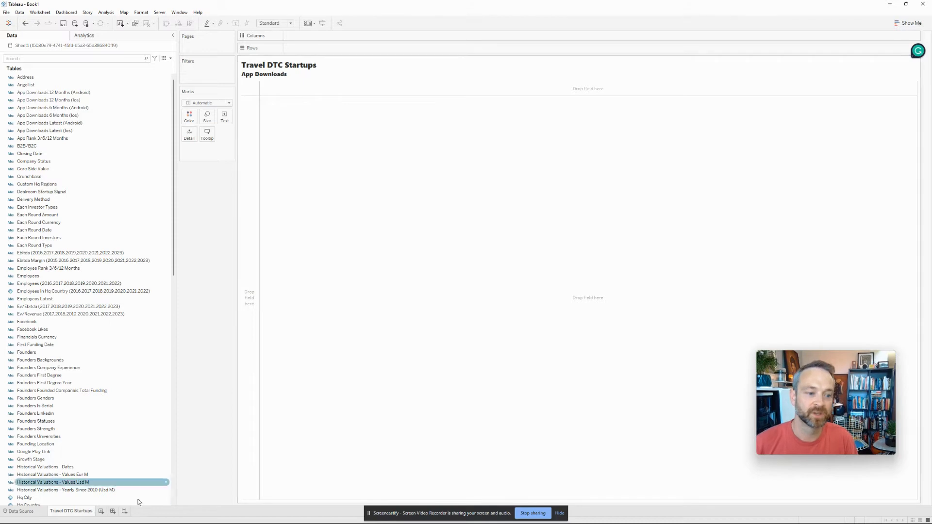
Shorten the worksheet name to Travel DTC and duplicate the worksheet.
{"action": "double_click", "coordinate": [69, 511]}
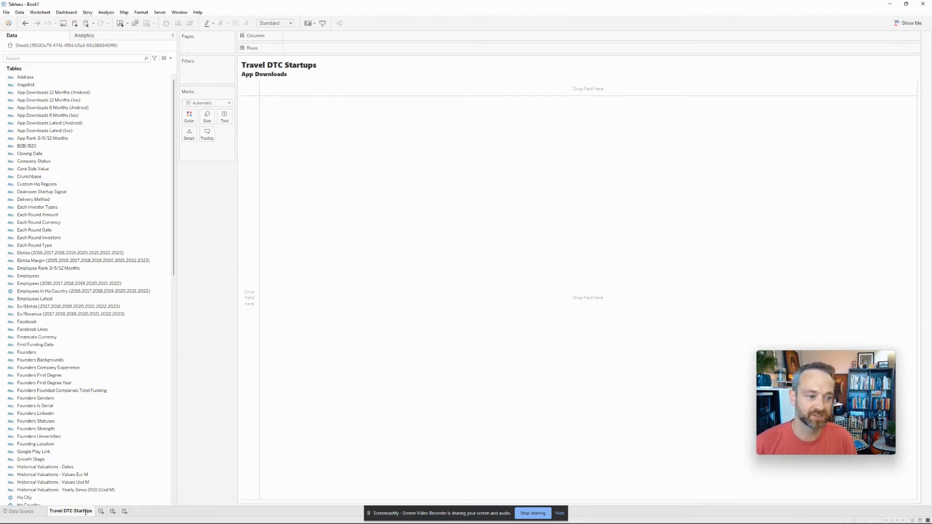
{"action": "left_click", "coordinate": [84, 512]}
{"action": "double_click", "coordinate": [83, 512]}
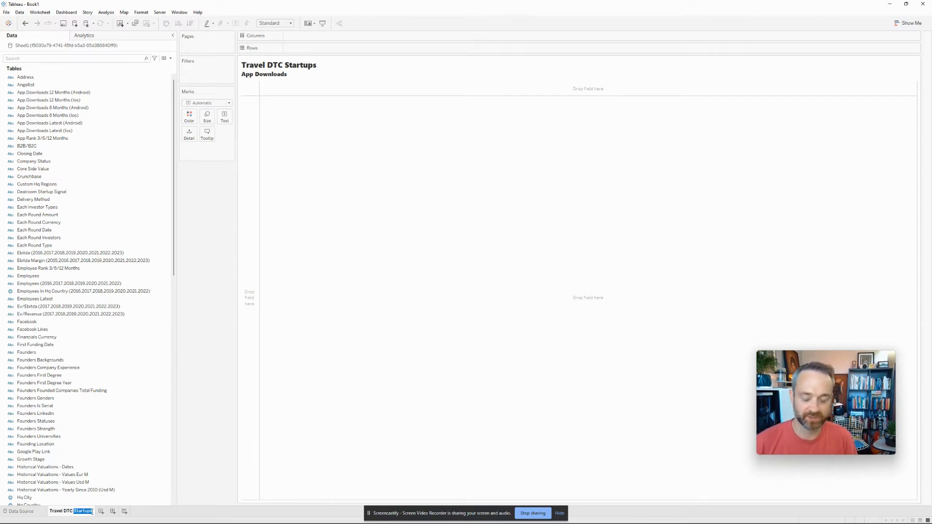
{"action": "key", "text": "BackSpace"}
{"action": "key", "text": "Return"}
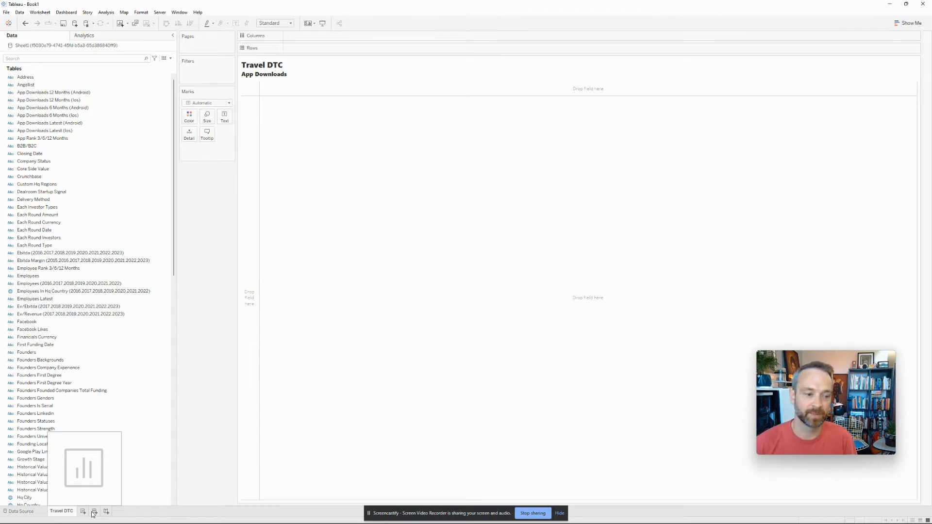
{"action": "right_click", "coordinate": [69, 516]}
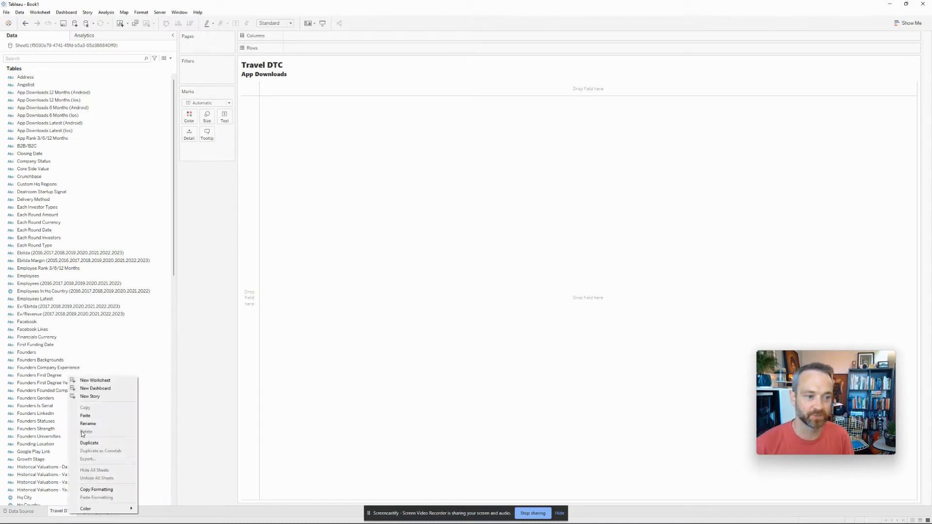
{"action": "left_click", "coordinate": [95, 443]}
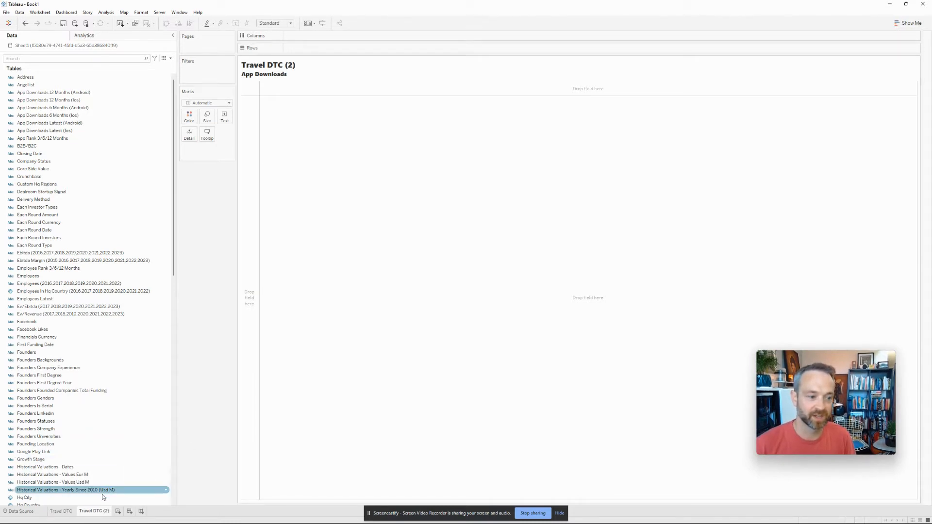
Try renaming the duplicated worksheet as Valuation and undo that rename.
{"action": "double_click", "coordinate": [105, 512]}
{"action": "key", "text": "BackSpace"}
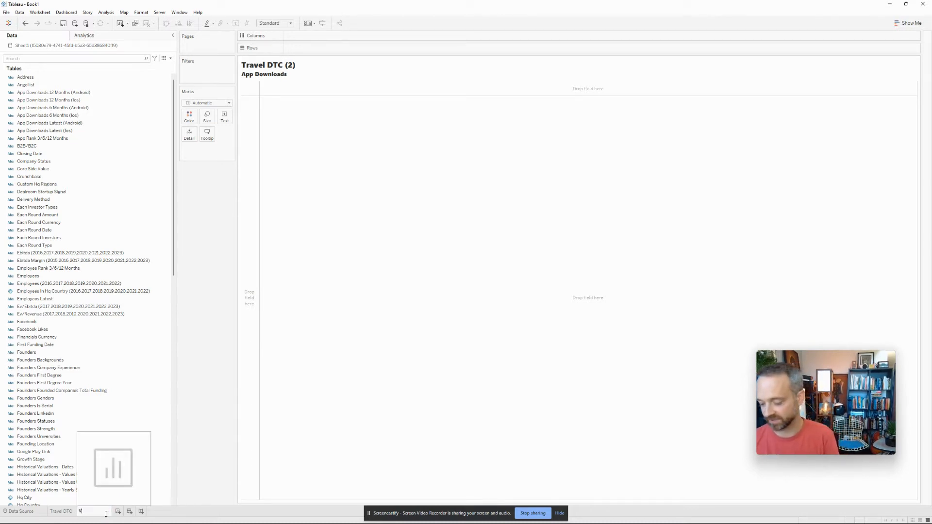
{"action": "type", "text": "Valuation"}
{"action": "key", "text": "Return"}
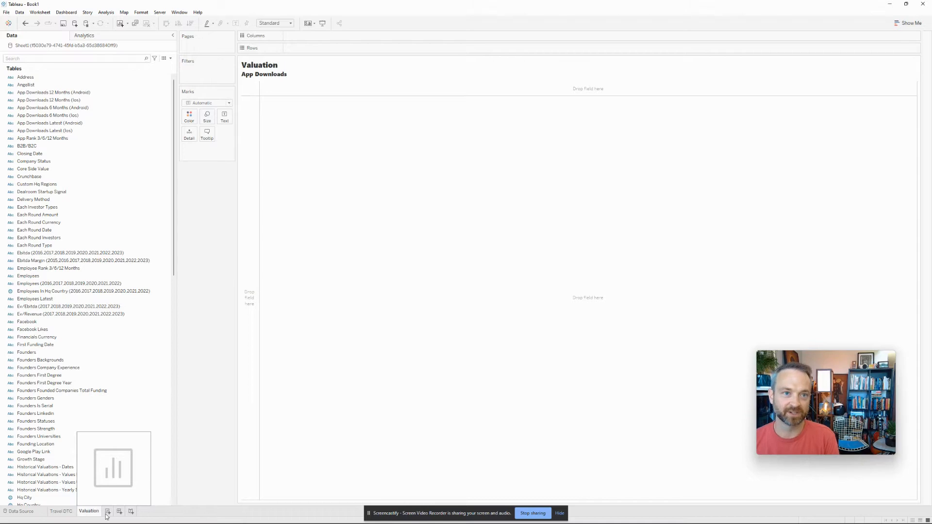
{"action": "key", "text": "ctrl+z"}
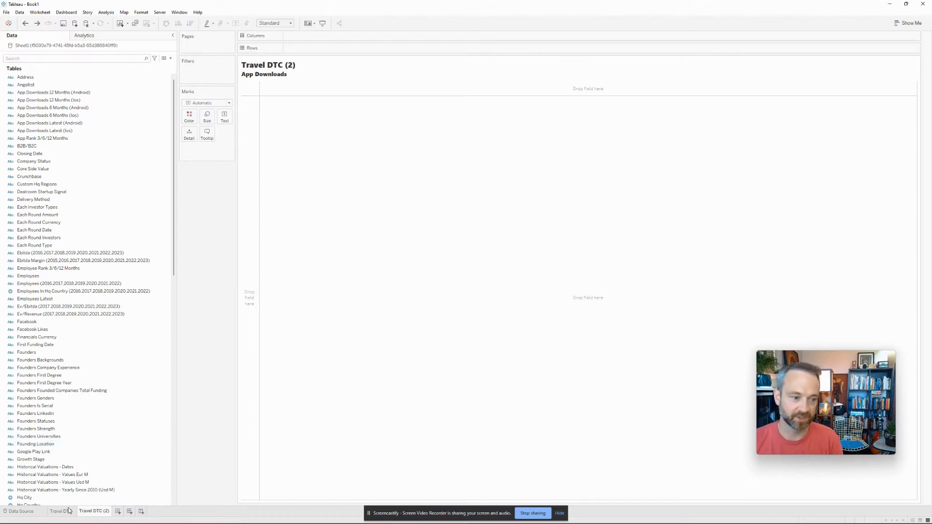
Return to the Travel DTC worksheet and examine the field list for the app download fields and the available measures.
{"action": "left_click", "coordinate": [66, 511]}
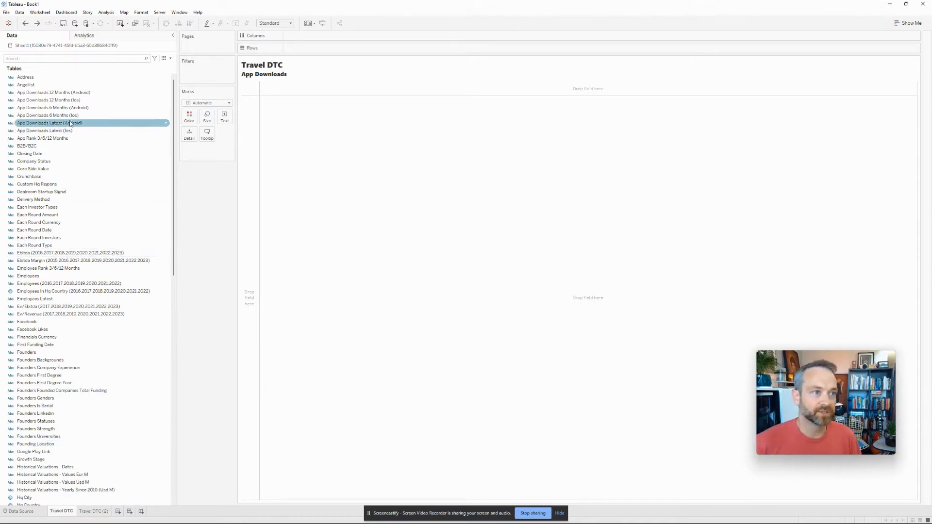
{"action": "left_click", "coordinate": [68, 92]}
{"action": "left_click", "coordinate": [80, 115], "text": "ctrl"}
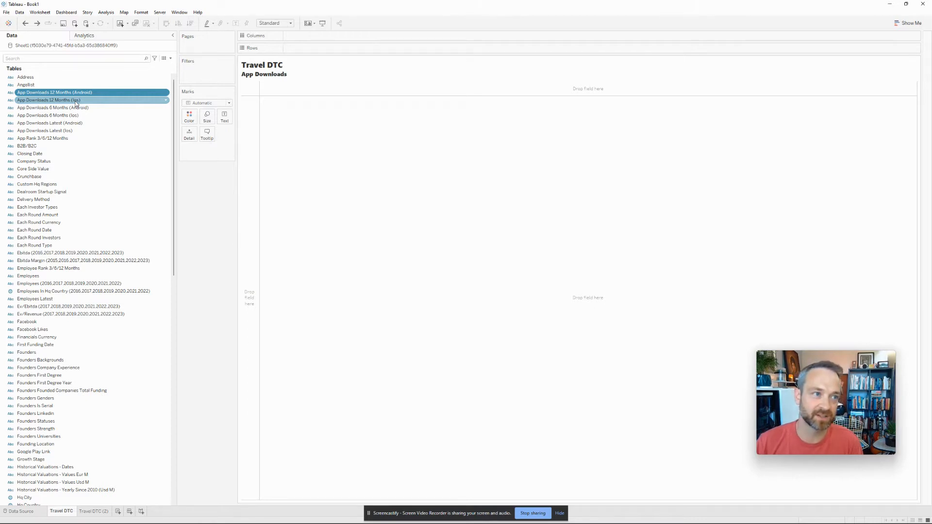
{"action": "left_click", "coordinate": [77, 100], "text": "ctrl"}
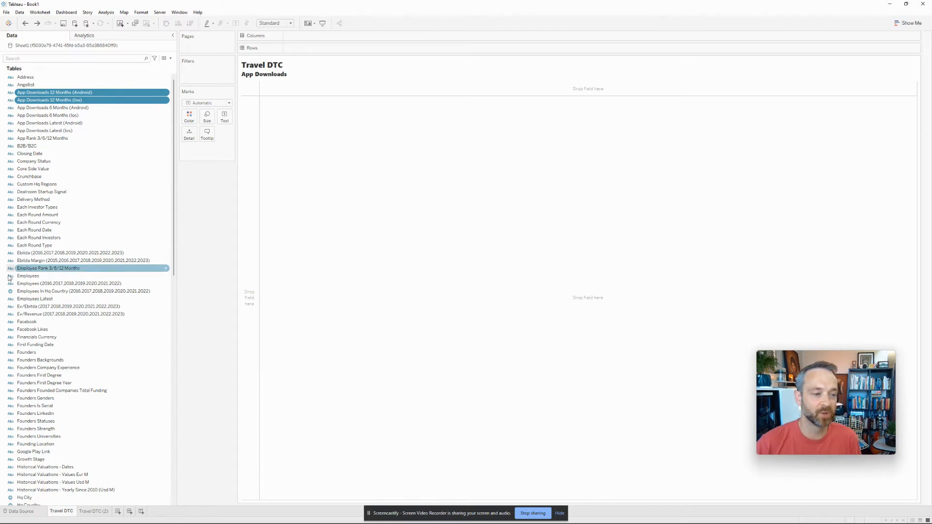
{"action": "scroll", "coordinate": [21, 339], "scroll_direction": "down", "scroll_amount": 7}
{"action": "scroll", "coordinate": [30, 354], "scroll_direction": "down", "scroll_amount": 15}
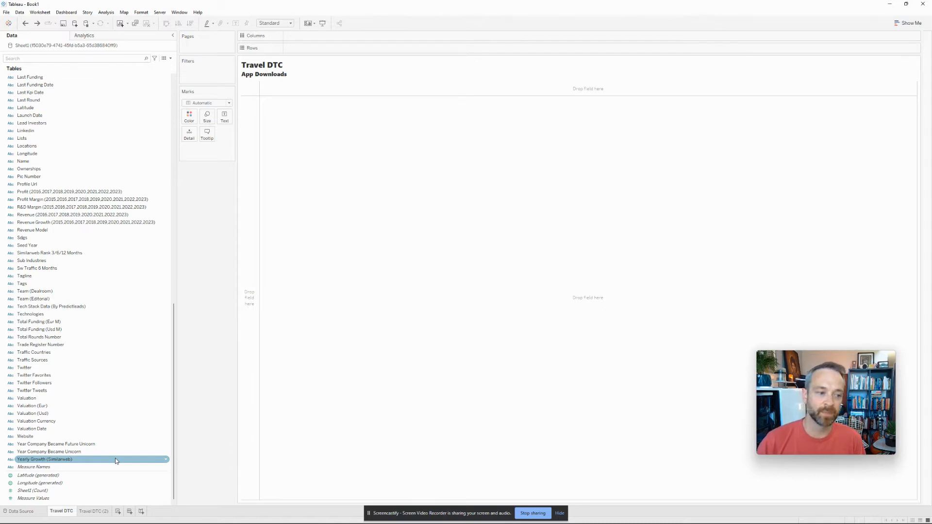
{"action": "left_click", "coordinate": [28, 492]}
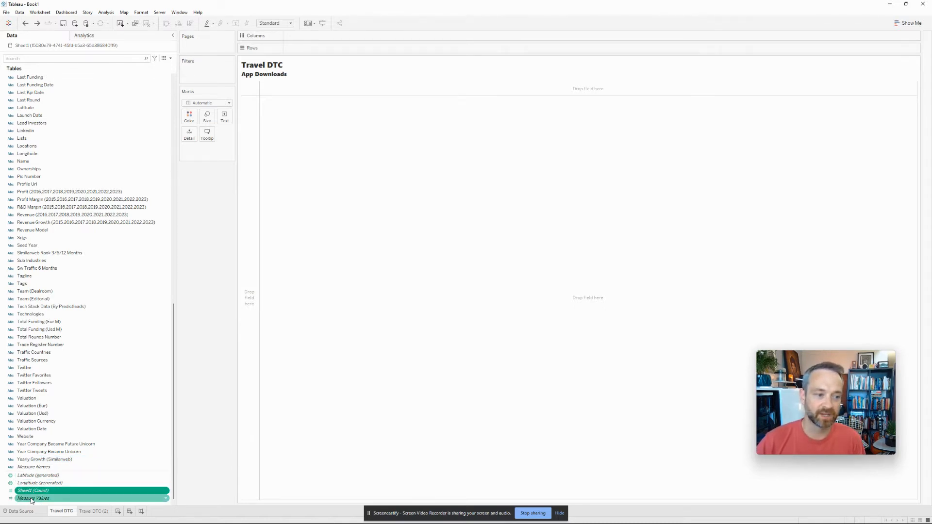
{"action": "left_click", "coordinate": [31, 499]}
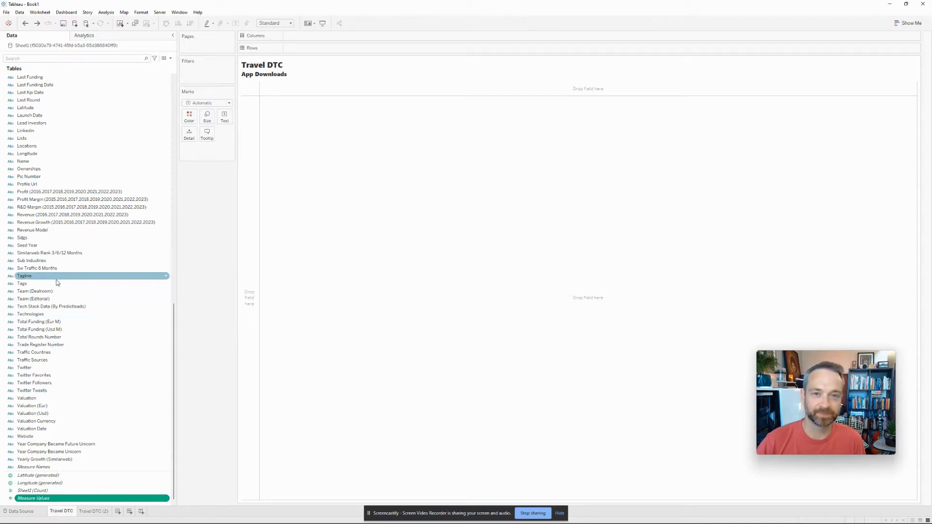
{"action": "scroll", "coordinate": [57, 282], "scroll_direction": "up", "scroll_amount": 20}
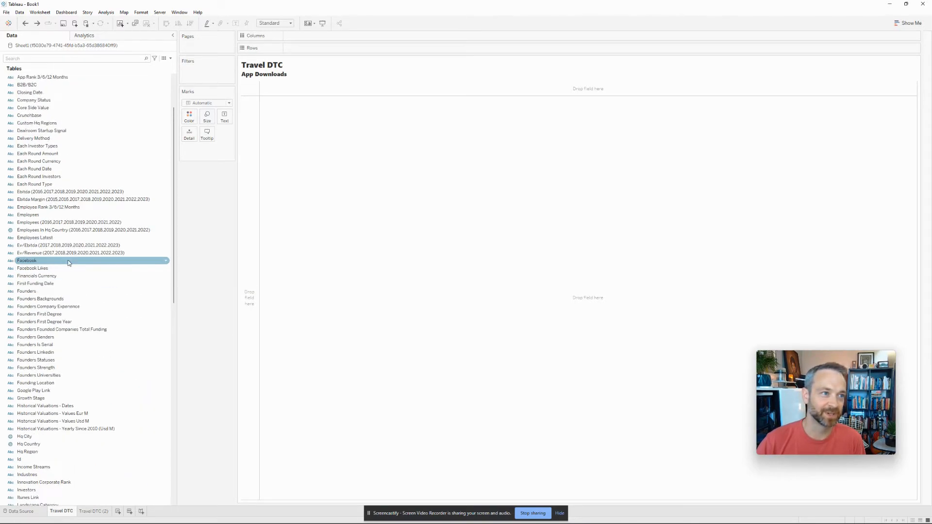
{"action": "scroll", "coordinate": [69, 263], "scroll_direction": "up", "scroll_amount": 3}
Change the data type of the six App Downloads fields and App Rank 3/6/12 Months to Number (whole).
{"action": "left_click", "coordinate": [66, 93]}
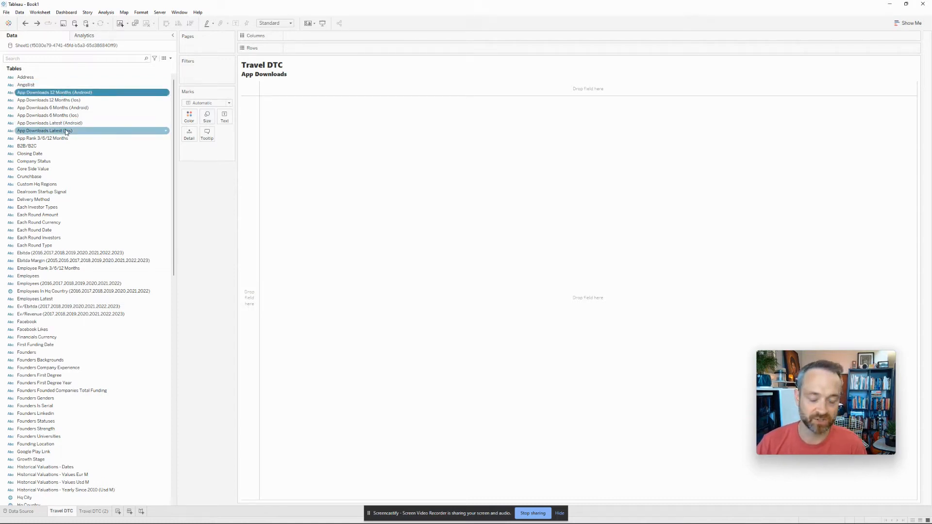
{"action": "left_click", "coordinate": [70, 139], "text": "shift"}
{"action": "right_click", "coordinate": [73, 122]}
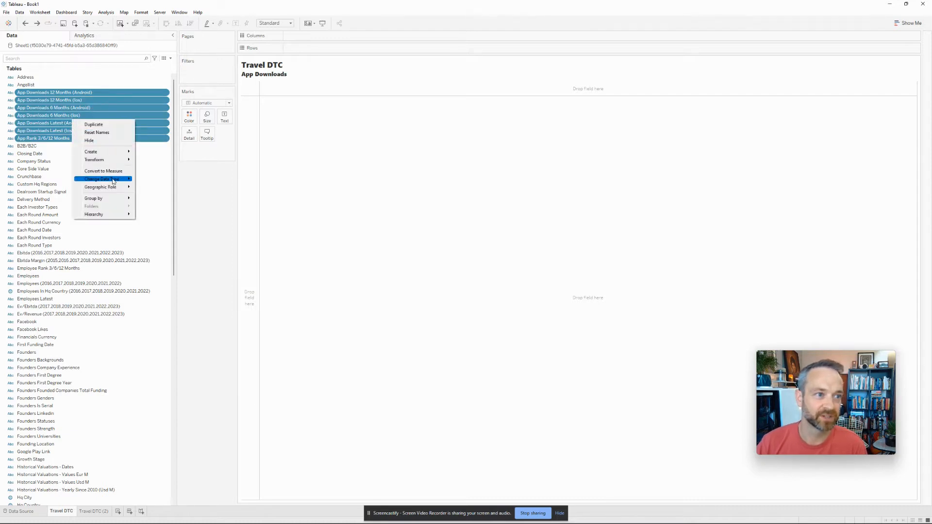
{"action": "mouse_move", "coordinate": [113, 181]}
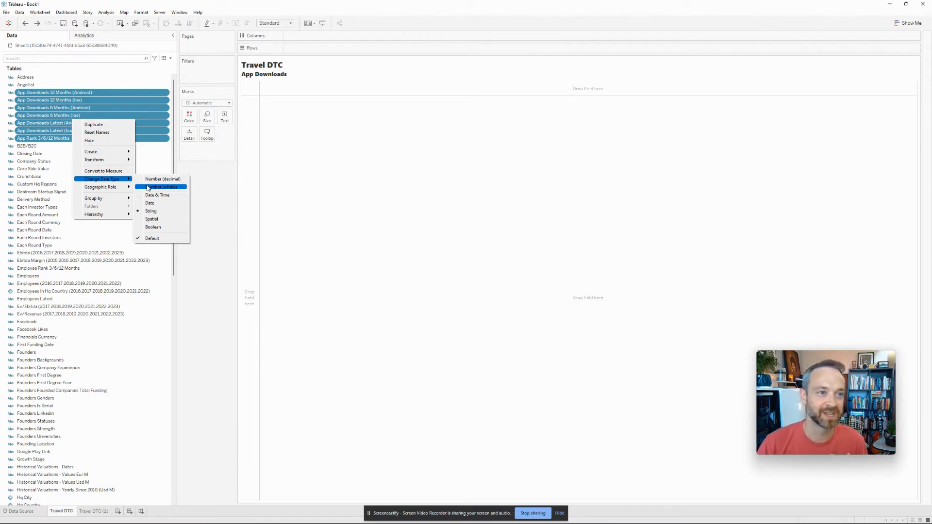
{"action": "left_click", "coordinate": [146, 187]}
{"action": "left_click", "coordinate": [130, 140]}
{"action": "left_click", "coordinate": [22, 93]}
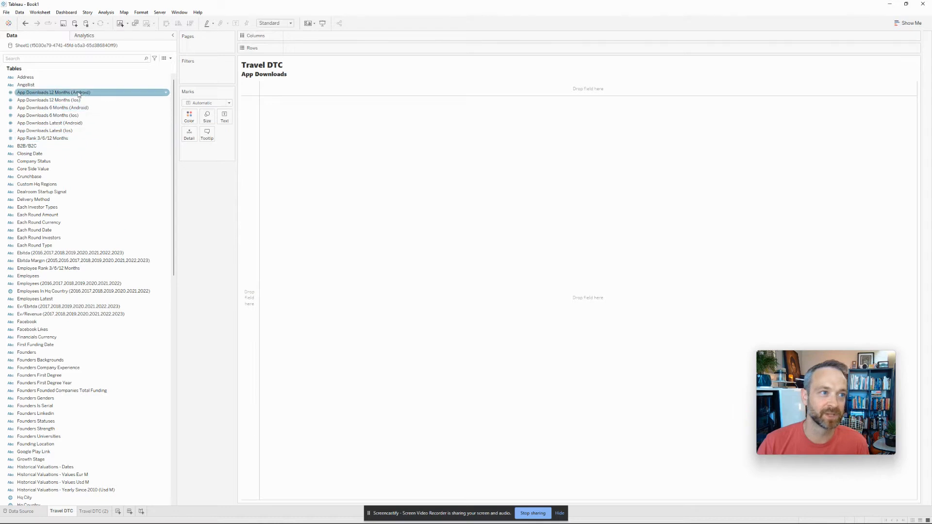
Convert the six App Downloads fields and App Rank 3/6/12 Months from dimensions to measures.
{"action": "left_click", "coordinate": [53, 123]}
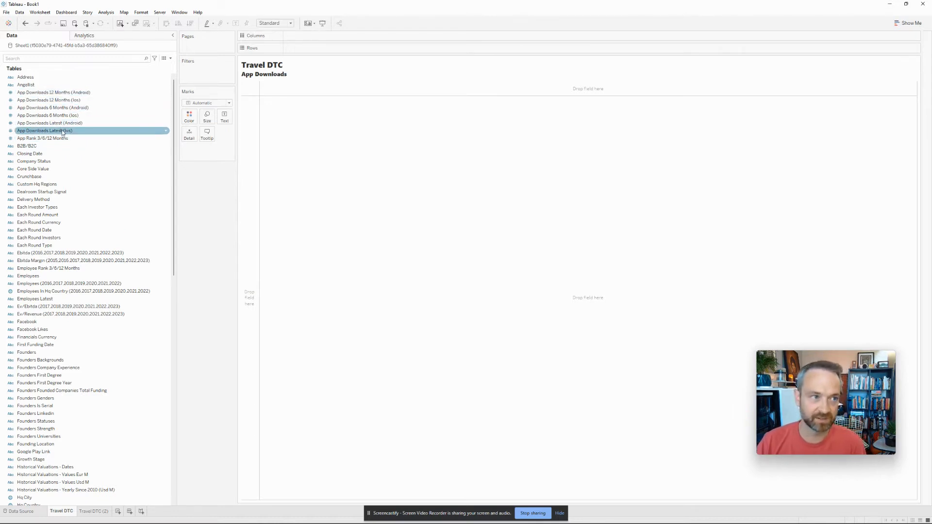
{"action": "left_click", "coordinate": [66, 140], "text": "shift"}
{"action": "left_click", "coordinate": [48, 92]}
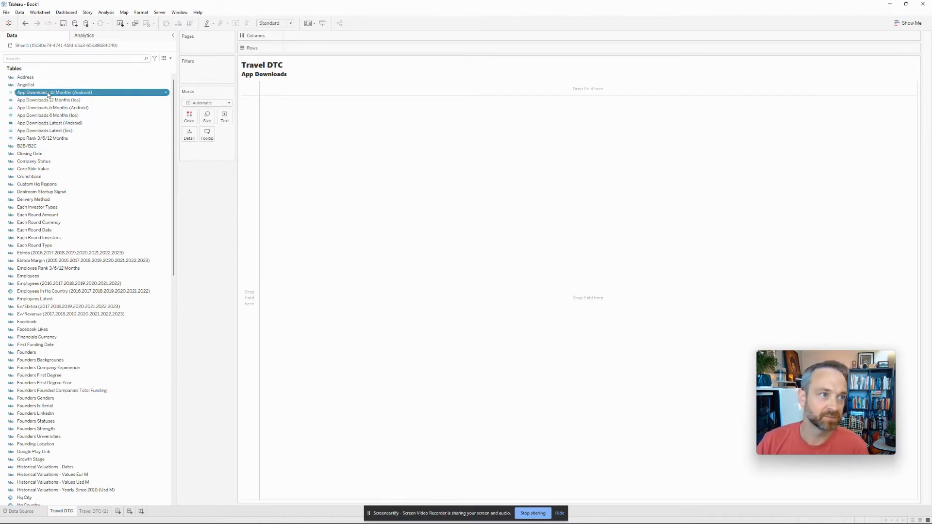
{"action": "left_click", "coordinate": [57, 139], "text": "shift"}
{"action": "right_click", "coordinate": [60, 118]}
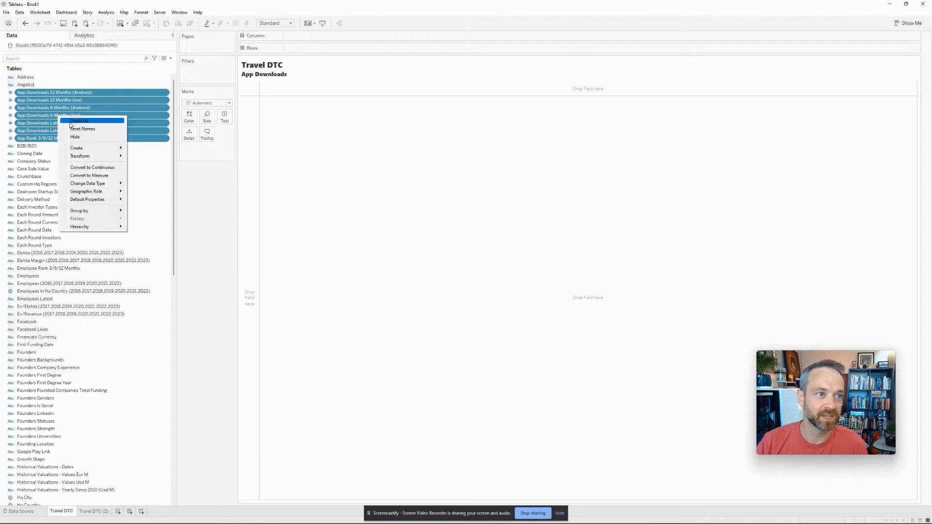
{"action": "left_click", "coordinate": [108, 174]}
{"action": "scroll", "coordinate": [105, 201], "scroll_direction": "down", "scroll_amount": 4}
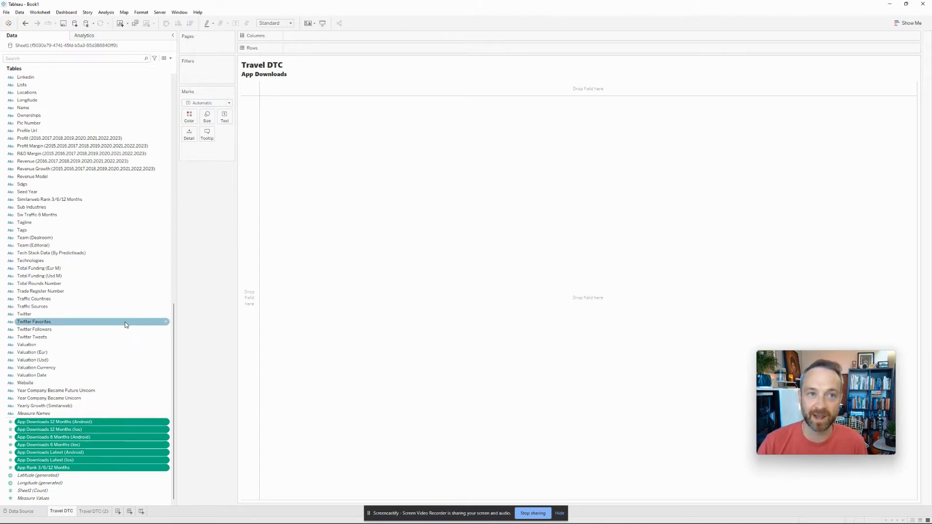
Place the Name field on Rows to list the companies in the worksheet.
{"action": "scroll", "coordinate": [117, 318], "scroll_direction": "up", "scroll_amount": 4}
{"action": "left_click", "coordinate": [54, 201]}
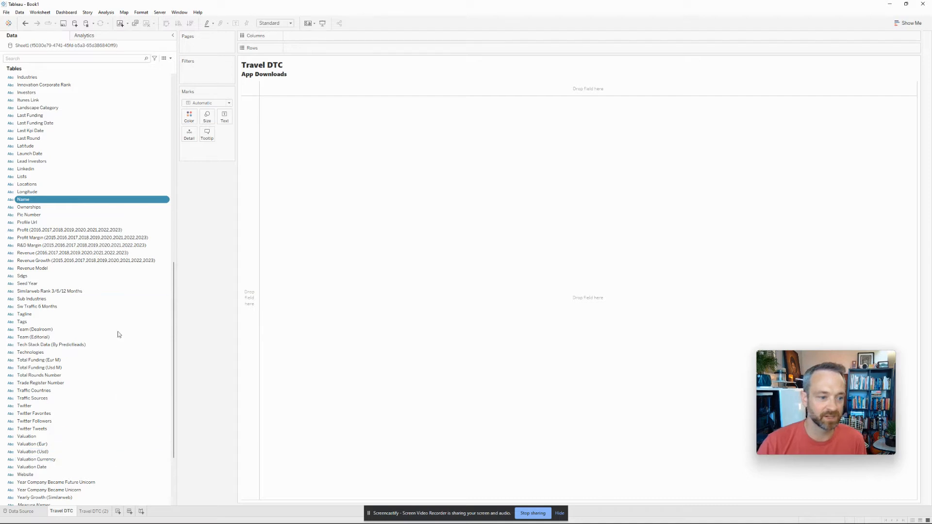
{"action": "left_click_drag", "start_coordinate": [59, 202], "coordinate": [289, 49]}
Try adding the six App Downloads measures to the view as a text table by company, and undo it.
{"action": "scroll", "coordinate": [73, 291], "scroll_direction": "down", "scroll_amount": 5}
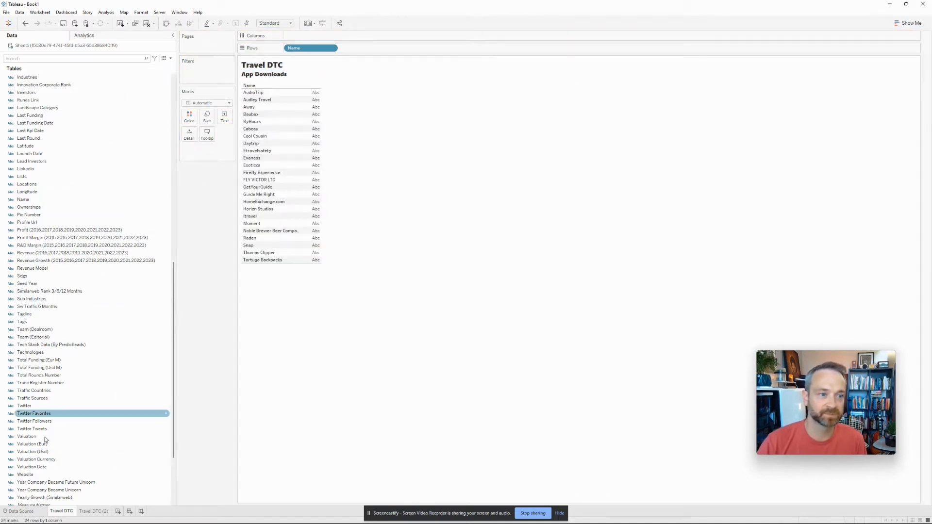
{"action": "left_click", "coordinate": [55, 453]}
{"action": "left_click", "coordinate": [48, 422], "text": "ctrl"}
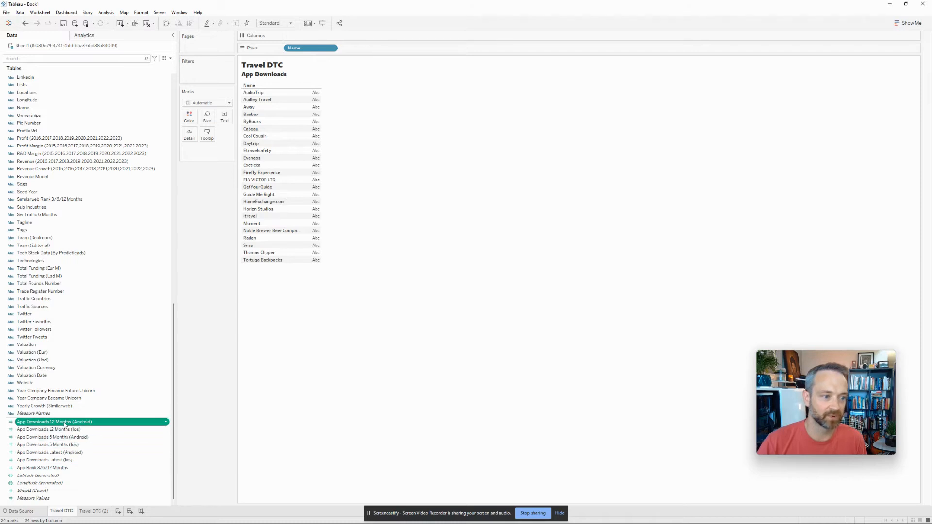
{"action": "left_click", "coordinate": [75, 454], "text": "shift"}
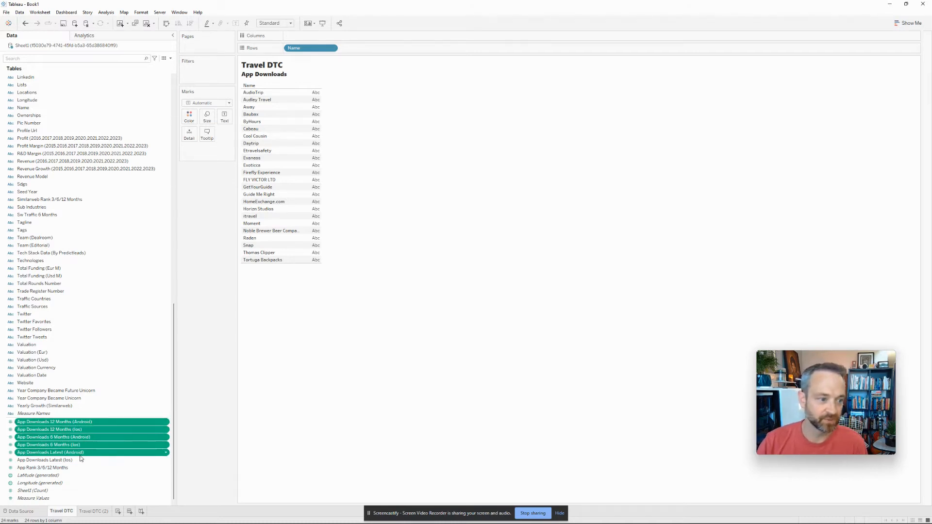
{"action": "left_click", "coordinate": [80, 458], "text": "shift"}
{"action": "left_click_drag", "start_coordinate": [80, 459], "coordinate": [306, 108]}
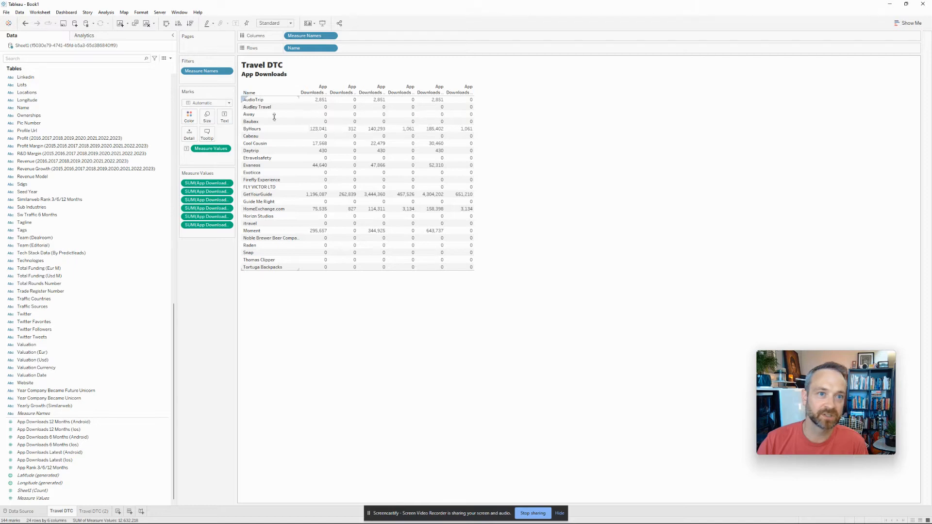
{"action": "key", "text": "ctrl+z"}
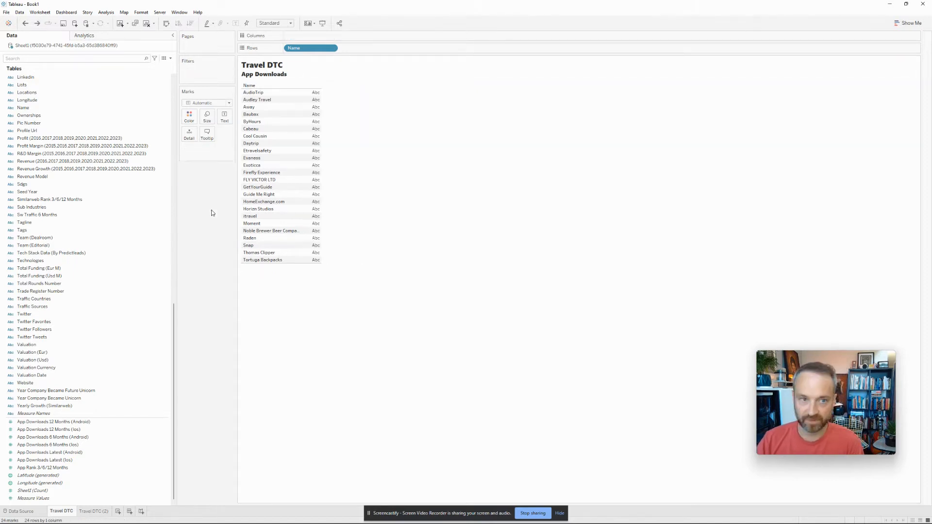
Chart the six App Downloads measures and App Rank 3/6/12 Months as horizontal bars, with the measures on Columns and Name on Rows.
{"action": "left_click", "coordinate": [78, 422]}
{"action": "left_click", "coordinate": [59, 468], "text": "shift"}
{"action": "left_click_drag", "start_coordinate": [74, 442], "coordinate": [368, 49]}
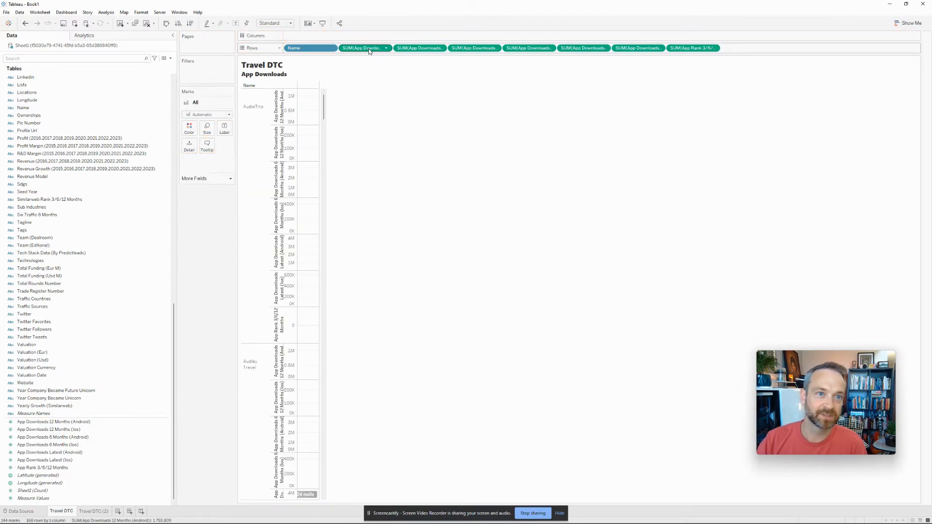
{"action": "left_click_drag", "start_coordinate": [310, 48], "coordinate": [301, 37]}
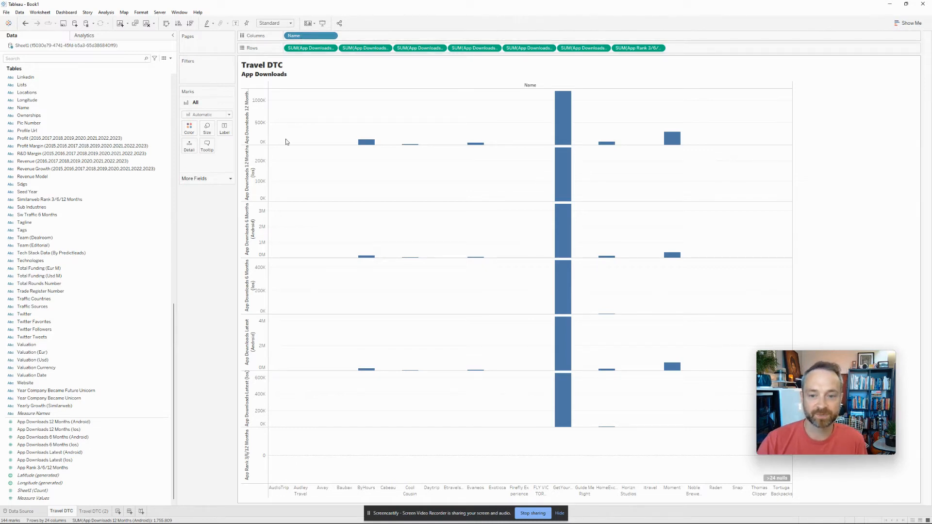
{"action": "mouse_move", "coordinate": [282, 146]}
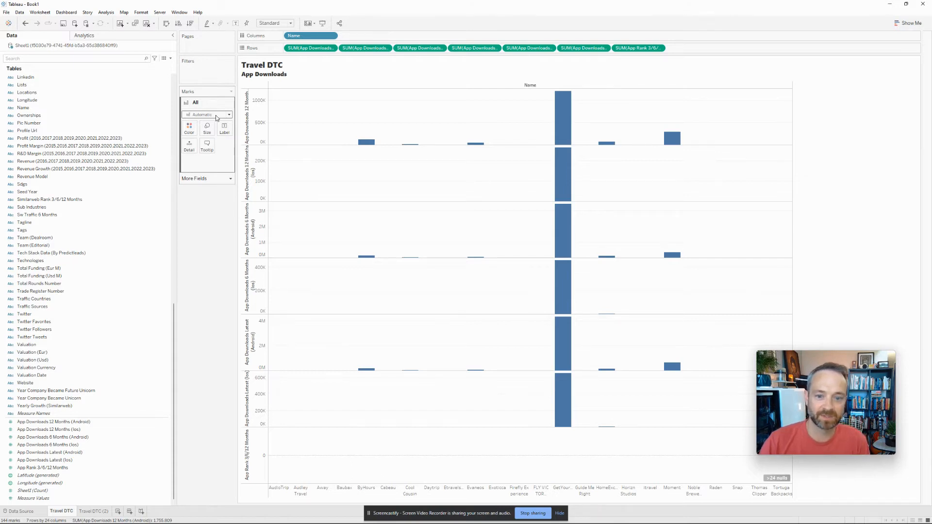
{"action": "left_click", "coordinate": [166, 23]}
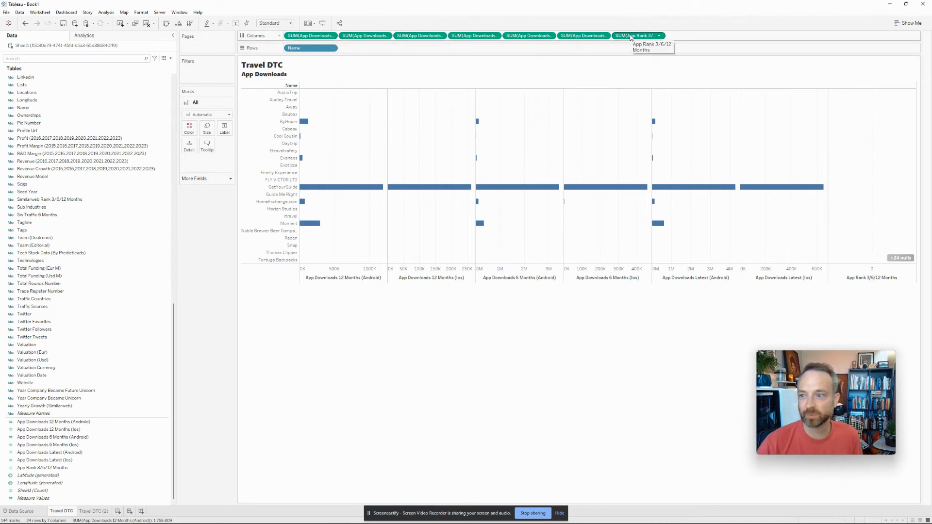
Remove App Rank 3/6/12 Months and the 6-month and latest download measures from Columns, leaving the 12-month Android and iOS measures.
{"action": "left_click_drag", "start_coordinate": [631, 37], "coordinate": [121, 285]}
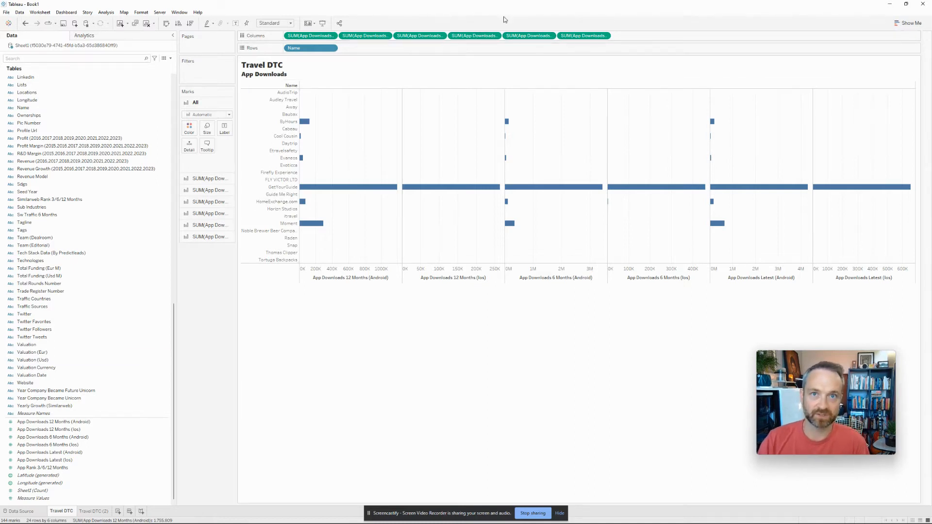
{"action": "left_click", "coordinate": [585, 37]}
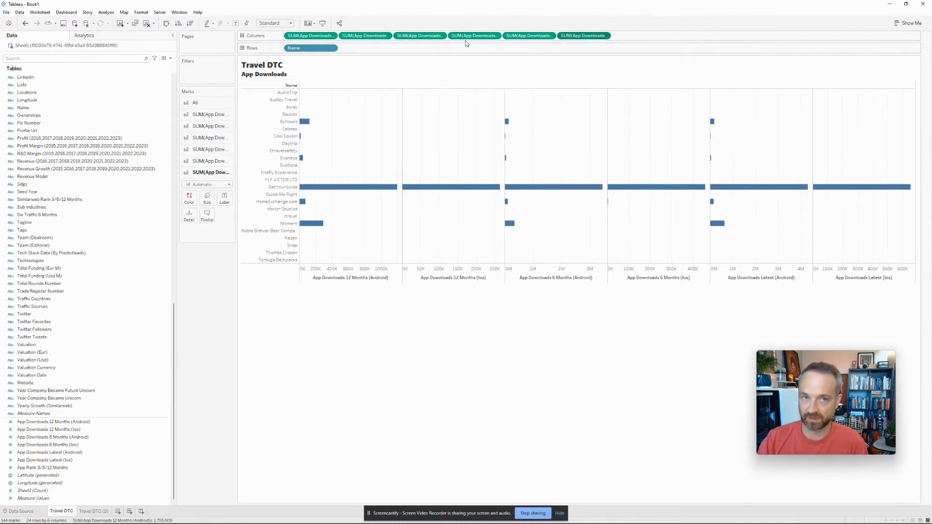
{"action": "left_click", "coordinate": [402, 41]}
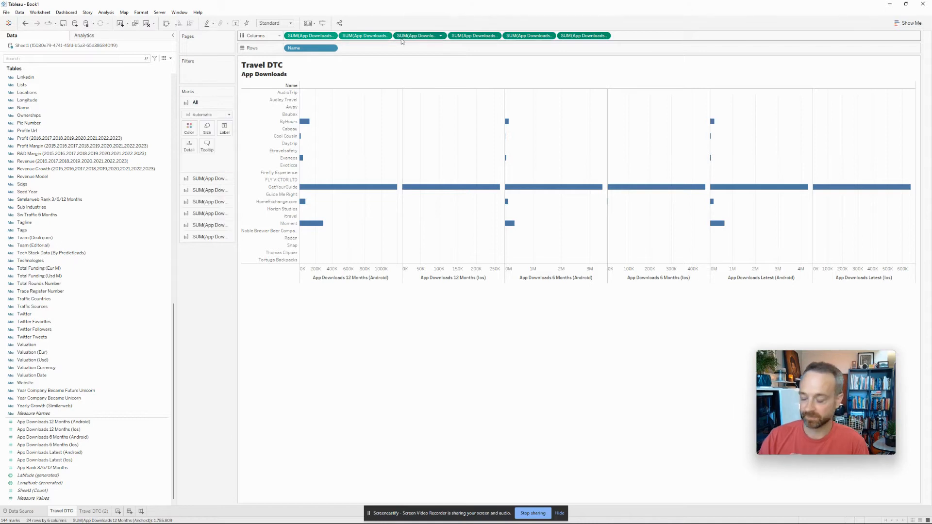
{"action": "key", "text": "Delete"}
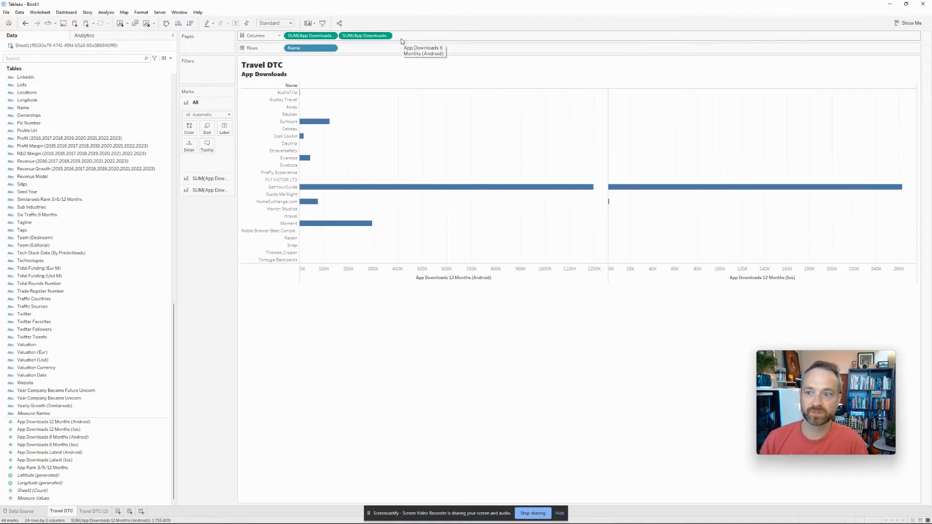
{"action": "left_click", "coordinate": [167, 24]}
{"action": "left_click", "coordinate": [168, 24]}
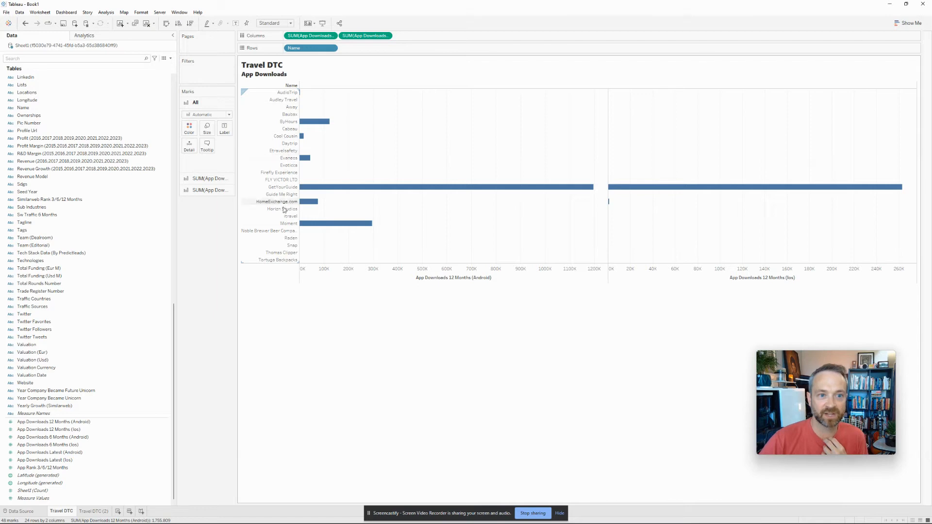
Sort the companies in descending order by App Downloads 12 Months (Android) and widen the Name column to fit the company names.
{"action": "left_click", "coordinate": [308, 36]}
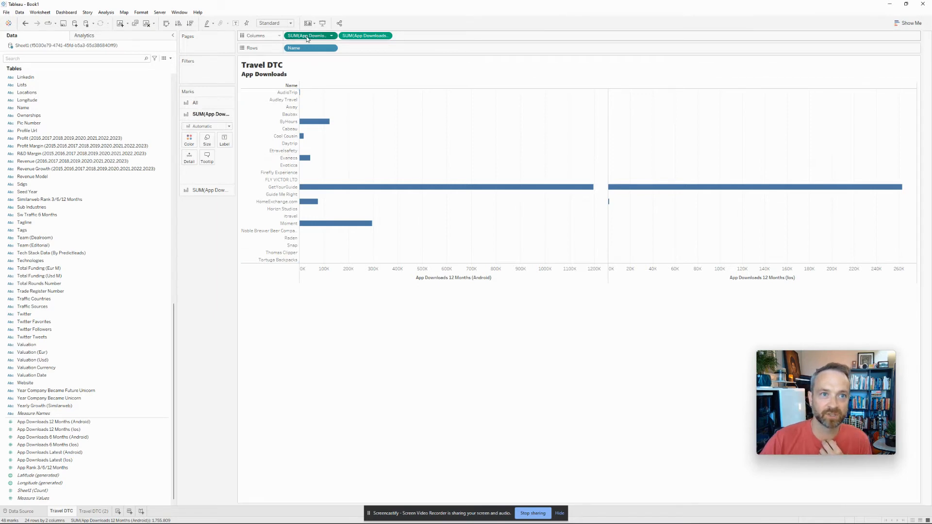
{"action": "left_click", "coordinate": [190, 24]}
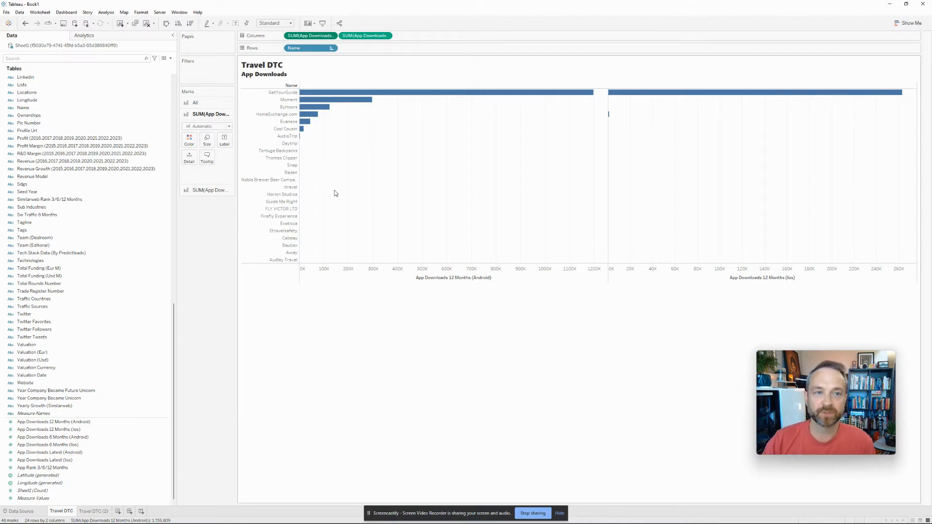
{"action": "left_click_drag", "start_coordinate": [301, 165], "coordinate": [330, 166]}
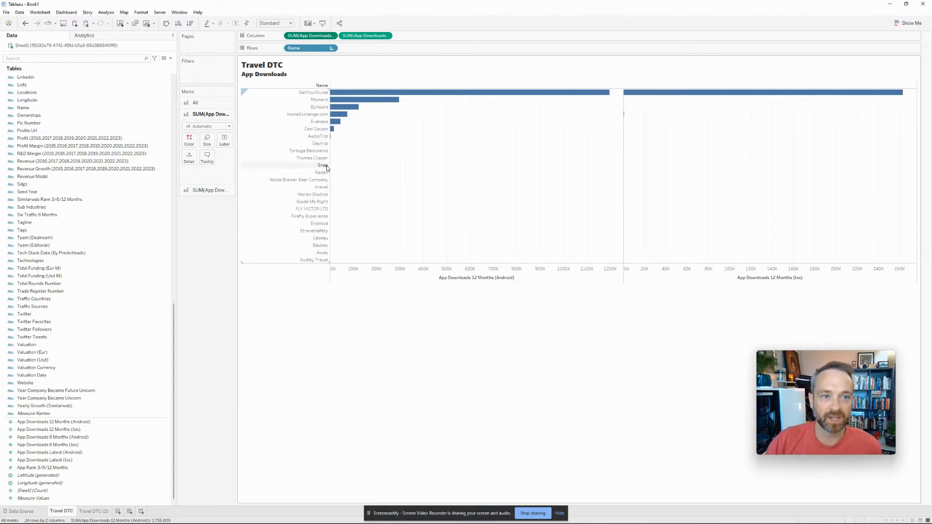
{"action": "left_click", "coordinate": [543, 281]}
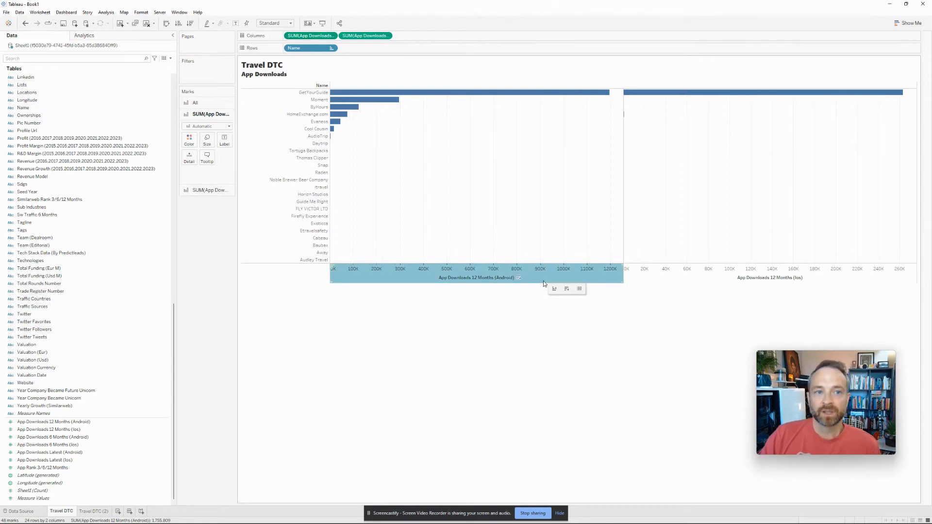
{"action": "left_click", "coordinate": [365, 333]}
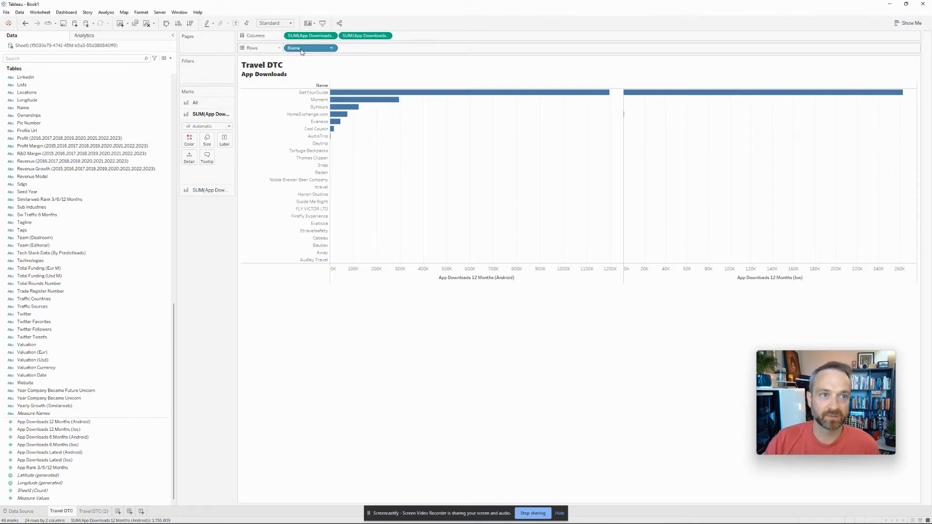
Try colouring the Android download bars by Name, and replace it with colouring by App Downloads 12 Months (Android).
{"action": "left_click_drag", "start_coordinate": [302, 52], "coordinate": [189, 144]}
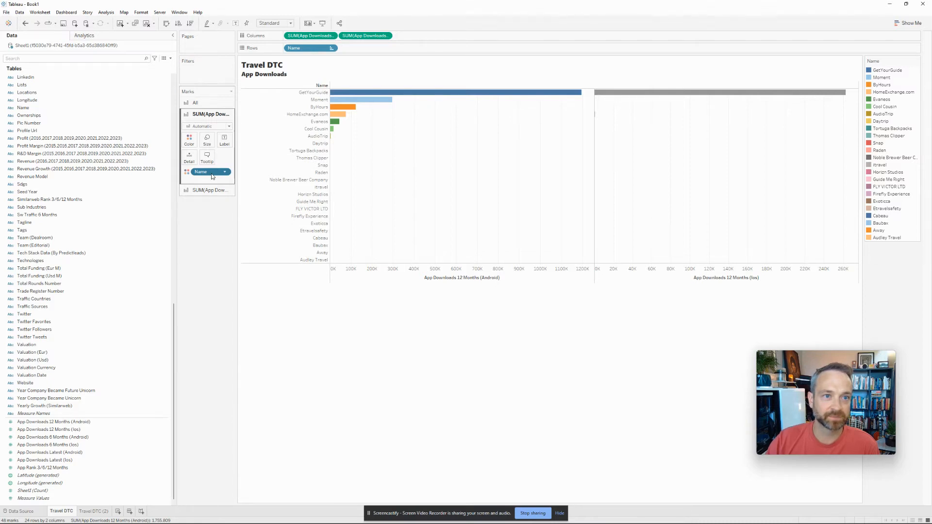
{"action": "left_click_drag", "start_coordinate": [211, 175], "coordinate": [146, 178]}
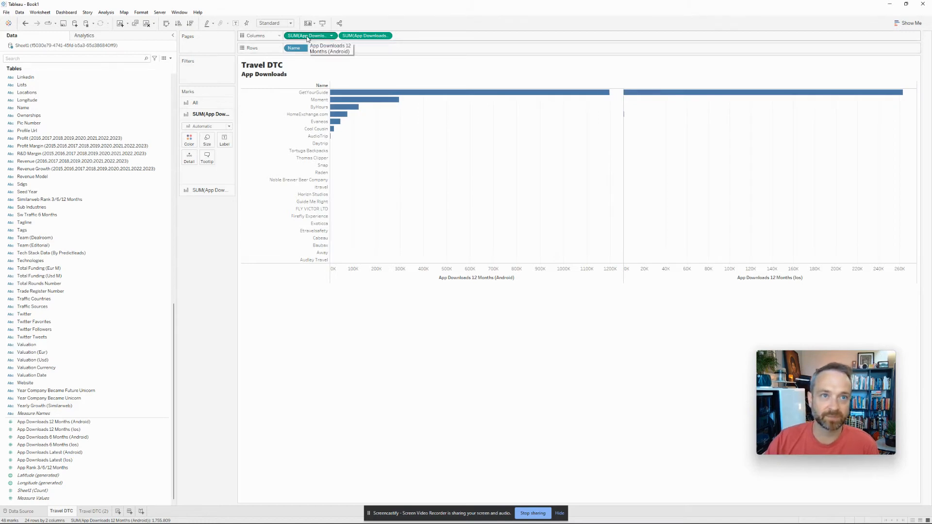
{"action": "mouse_move", "coordinate": [303, 36]}
{"action": "left_mouse_down"}
{"action": "mouse_move", "coordinate": [186, 130]}
{"action": "mouse_move", "coordinate": [189, 142]}
{"action": "left_mouse_up"}
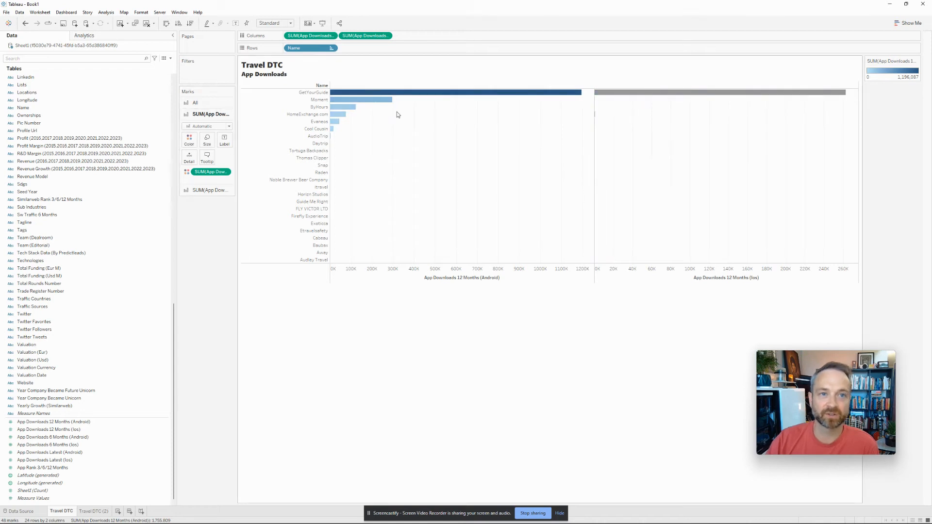
{"action": "mouse_move", "coordinate": [429, 93]}
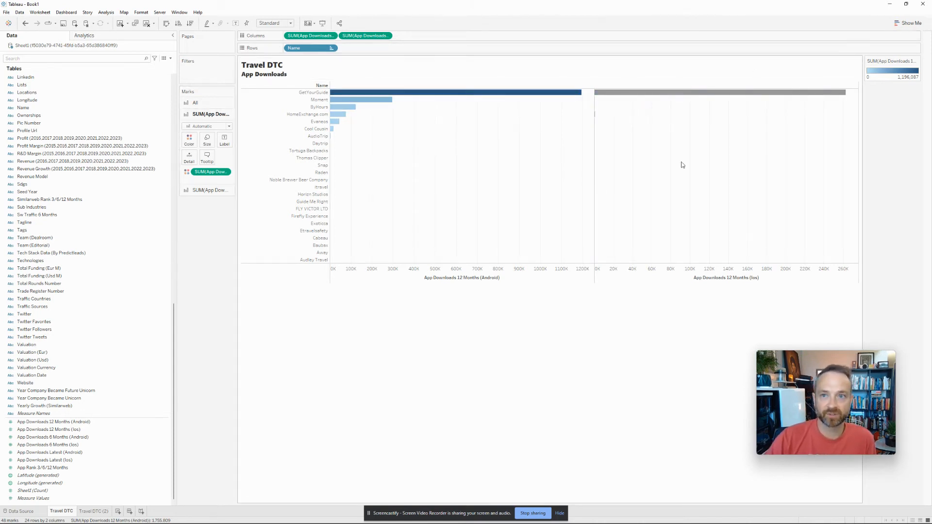
Convert the view to a pie chart and remove the App Downloads 12 Months (iOS) measure from its size encoding.
{"action": "left_click", "coordinate": [909, 23]}
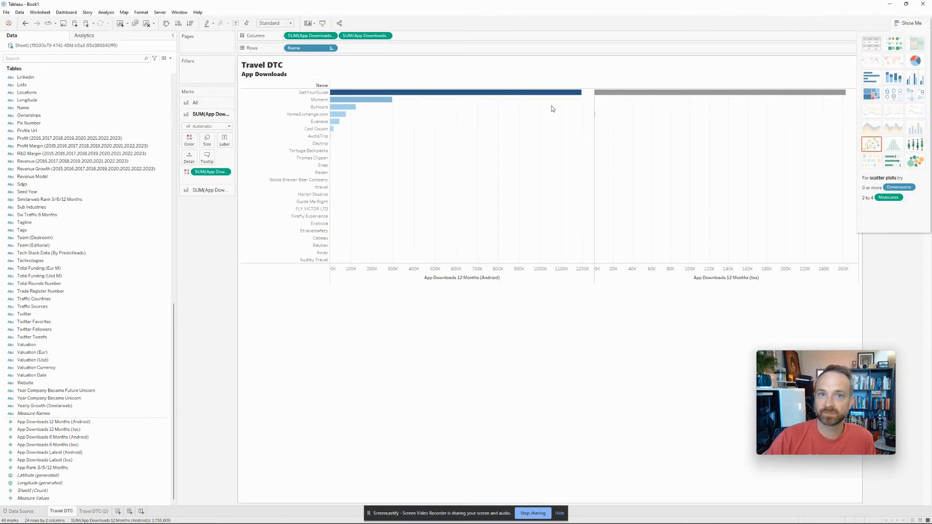
{"action": "left_click", "coordinate": [912, 65]}
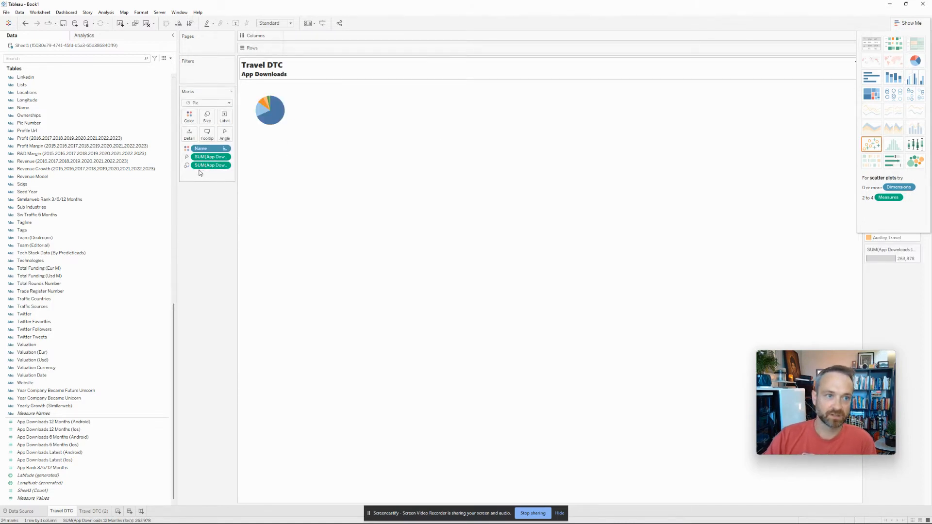
{"action": "left_click_drag", "start_coordinate": [209, 165], "coordinate": [165, 168]}
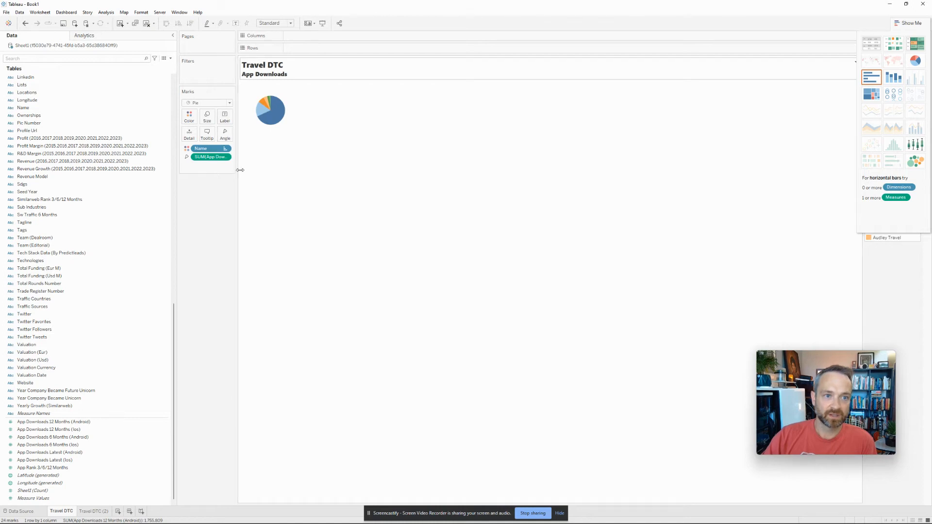
Widen the Marks card to fit the field names and enlarge the pie chart to several times its size.
{"action": "left_click_drag", "start_coordinate": [237, 171], "coordinate": [289, 177]}
{"action": "key", "text": "ctrl+shift+b"}
{"action": "key", "text": "ctrl+shift+b"}
{"action": "key", "text": "ctrl+shift+b"}
{"action": "key", "text": "ctrl+shift+b"}
{"action": "key", "text": "ctrl+shift+b"}
{"action": "key", "text": "ctrl+shift+b"}
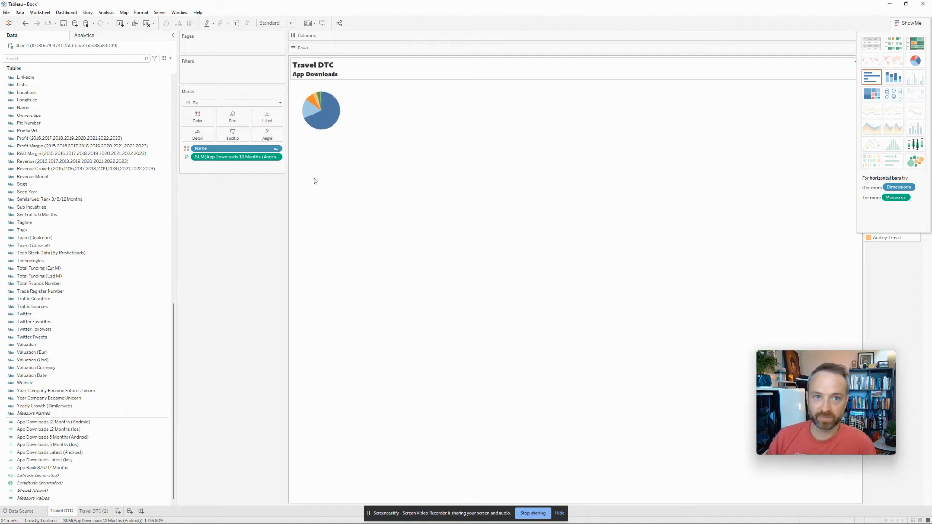
{"action": "key", "text": "ctrl+shift+b"}
{"action": "key", "text": "ctrl+shift+b"}
{"action": "key", "text": "ctrl+shift+b"}
{"action": "key", "text": "ctrl+shift+b"}
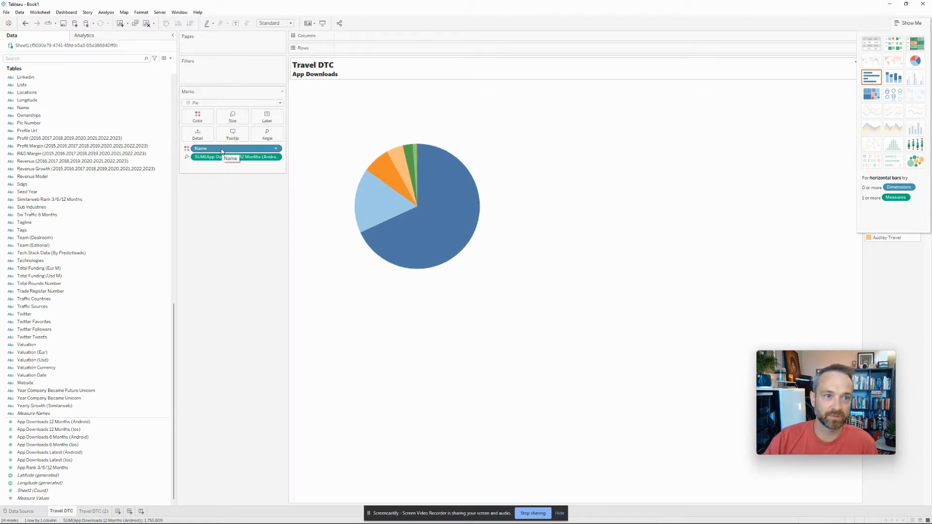
Label the pie slices with Name and App Downloads 12 Months (Android).
{"action": "left_click_drag", "start_coordinate": [222, 151], "coordinate": [266, 119]}
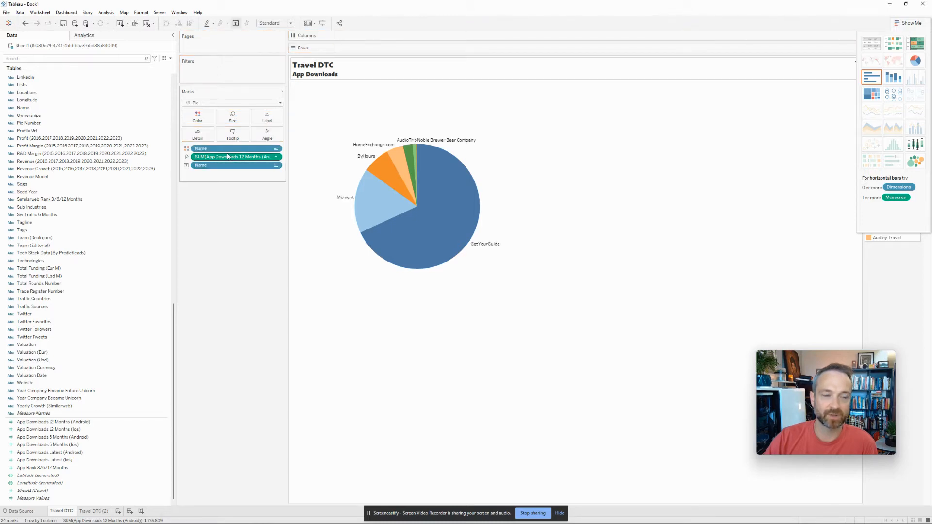
{"action": "left_click_drag", "start_coordinate": [230, 157], "coordinate": [263, 122]}
Format the slice labels as bold 14-point text whose colour matches the marks.
{"action": "left_click", "coordinate": [263, 122]}
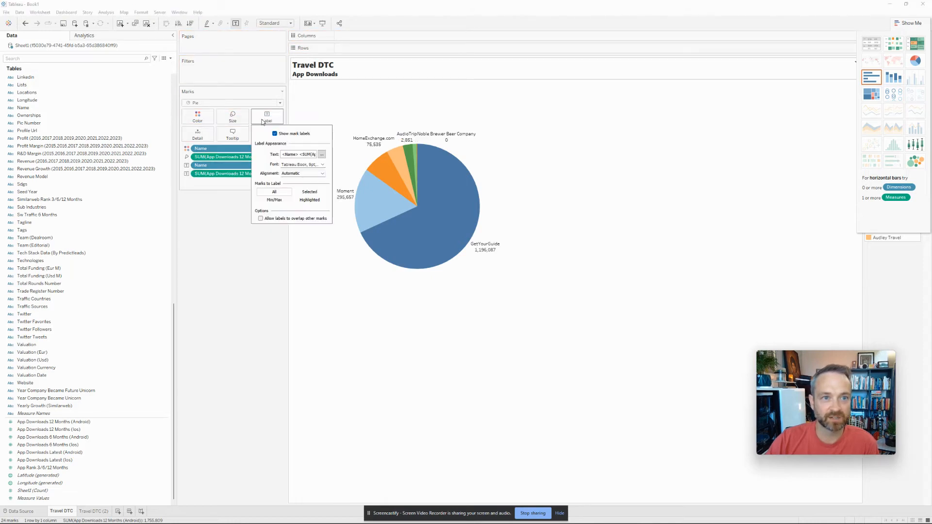
{"action": "left_click", "coordinate": [292, 168]}
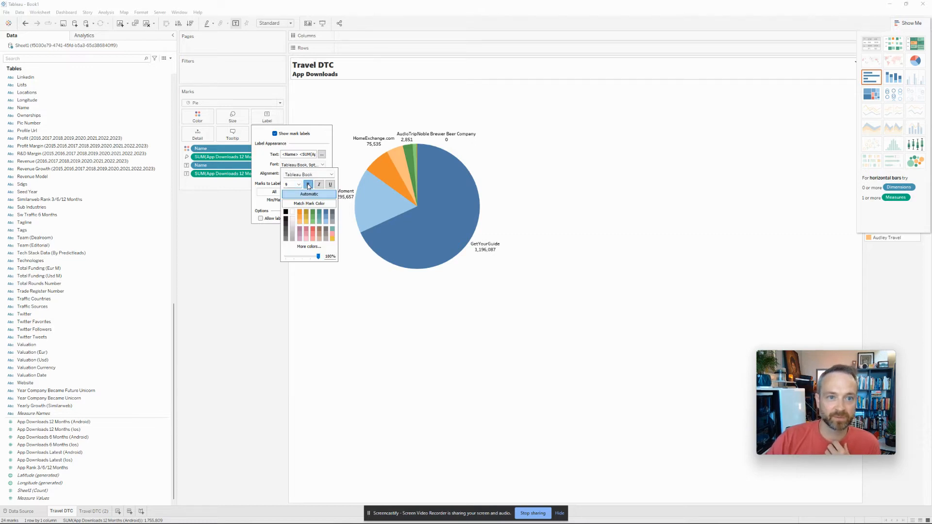
{"action": "left_click", "coordinate": [307, 204]}
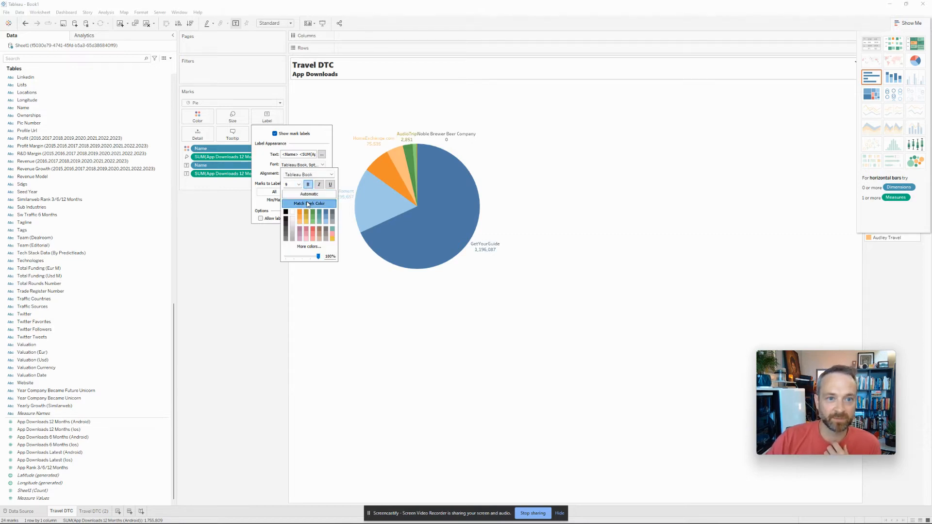
{"action": "left_click", "coordinate": [298, 184]}
{"action": "left_click", "coordinate": [292, 217]}
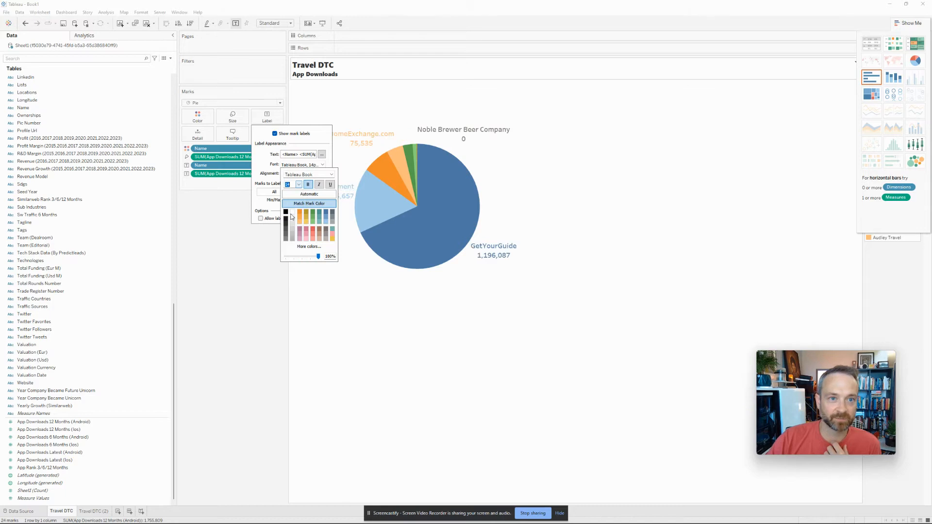
{"action": "left_click", "coordinate": [259, 175]}
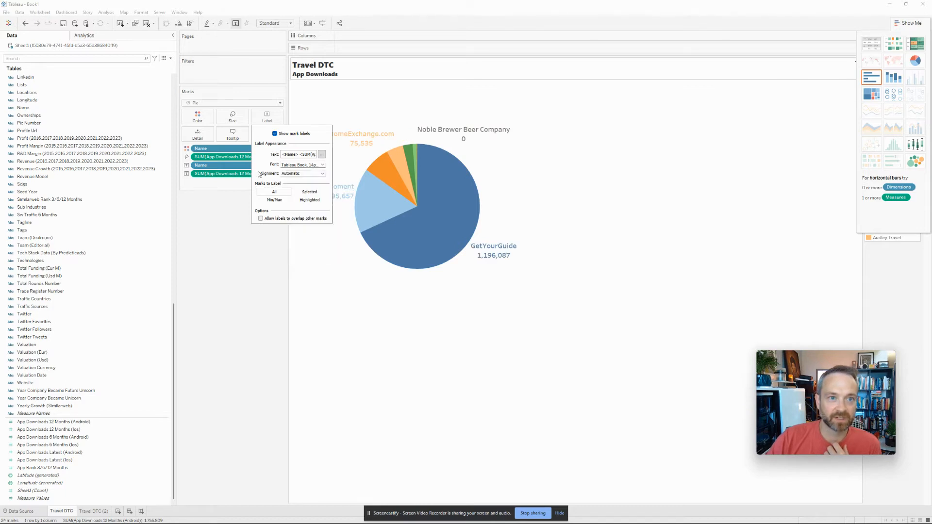
Italicise the App Downloads 12 Months (Android) line in the label text, leaving the Name line upright.
{"action": "left_click", "coordinate": [322, 155]}
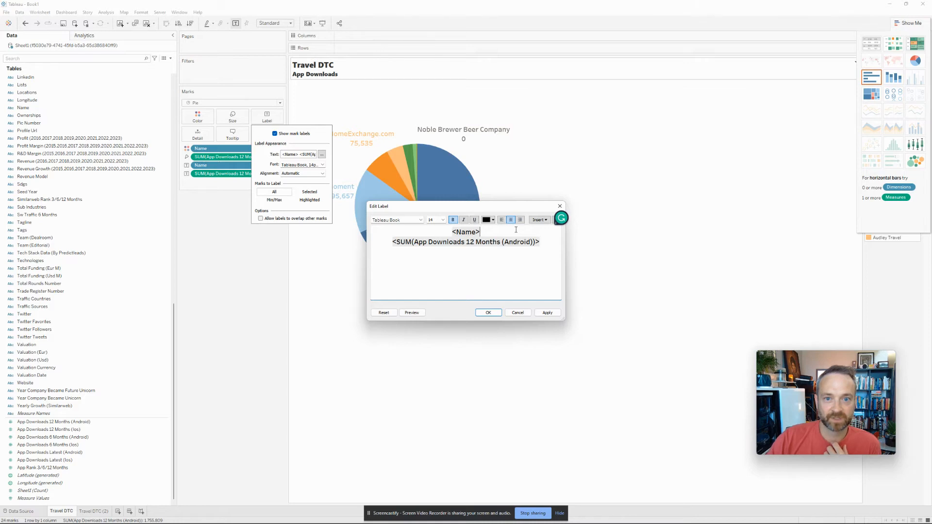
{"action": "left_click_drag", "start_coordinate": [519, 231], "coordinate": [540, 242]}
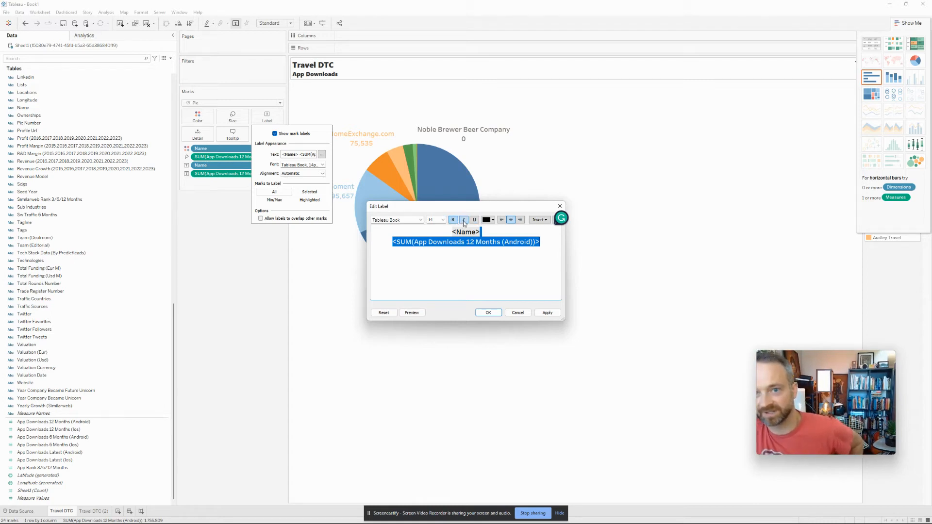
{"action": "left_click", "coordinate": [463, 220]}
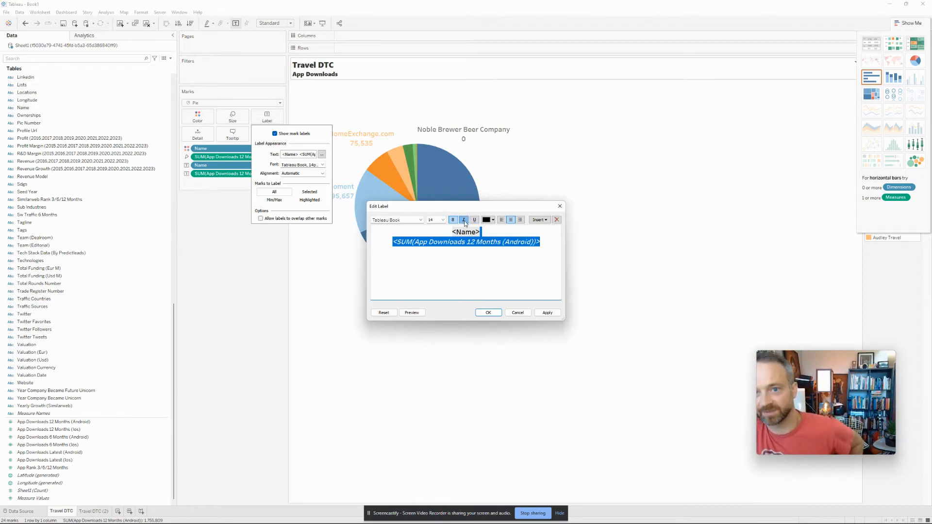
{"action": "left_click", "coordinate": [498, 314]}
{"action": "left_click", "coordinate": [329, 255]}
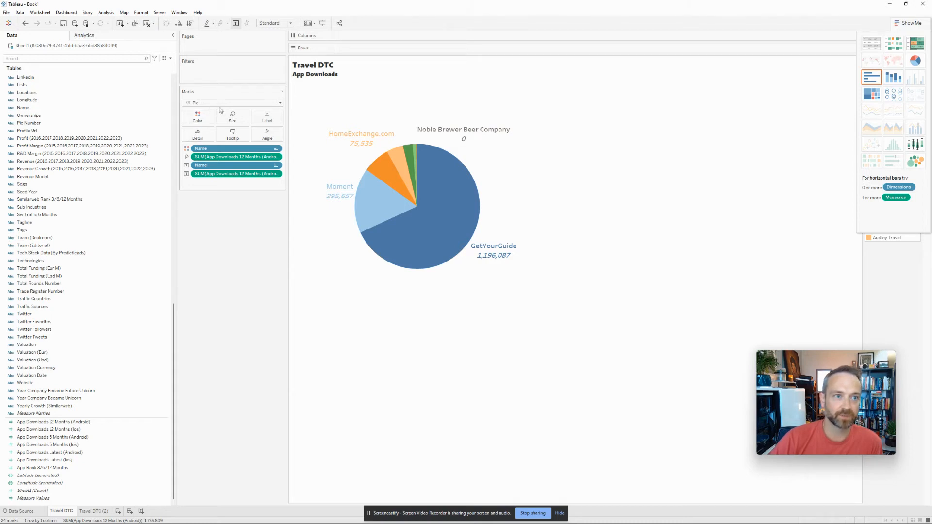
Set the pie's colour opacity to 64% and give the slices a dark border.
{"action": "left_click", "coordinate": [197, 117]}
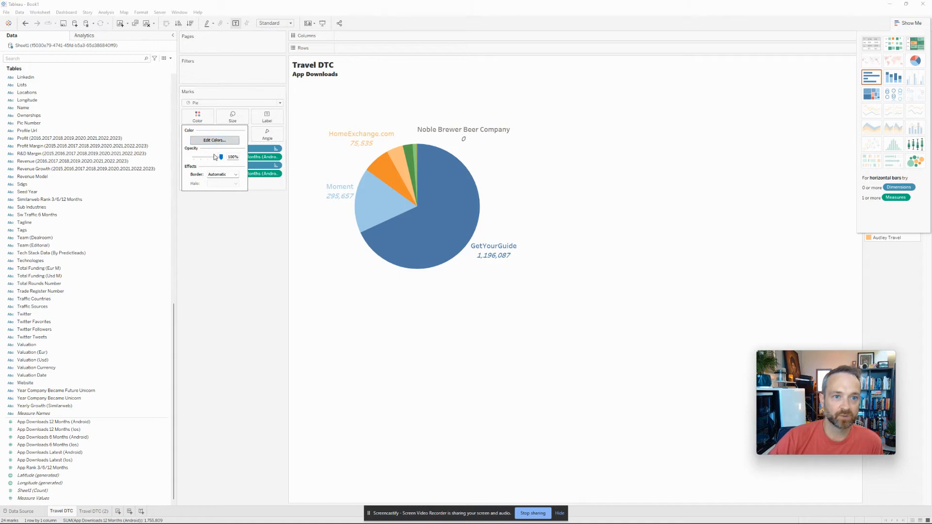
{"action": "left_click_drag", "start_coordinate": [214, 157], "coordinate": [211, 157]}
{"action": "left_click", "coordinate": [221, 175]}
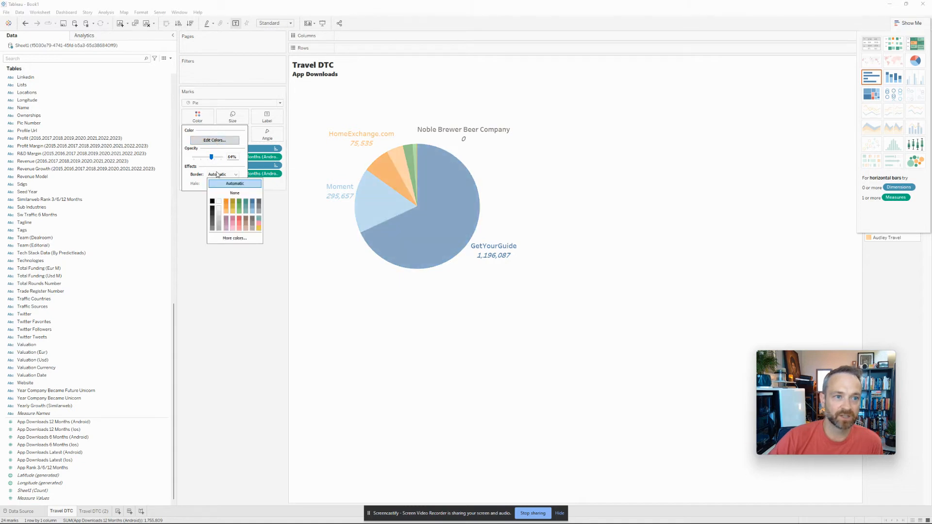
{"action": "left_click", "coordinate": [214, 209]}
Try the Seattle Grays palette on the company names in the pie chart.
{"action": "left_click", "coordinate": [214, 140]}
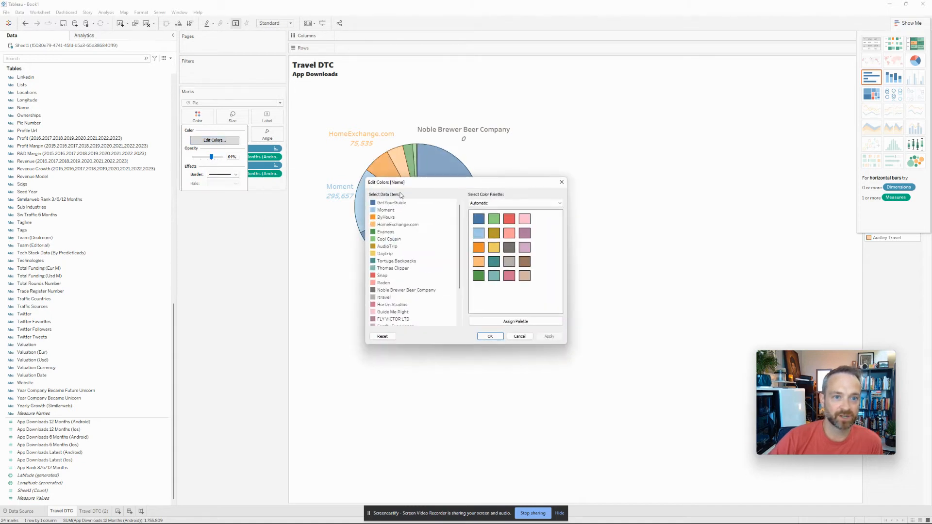
{"action": "left_click_drag", "start_coordinate": [399, 183], "coordinate": [102, 234]}
{"action": "left_click", "coordinate": [184, 255]}
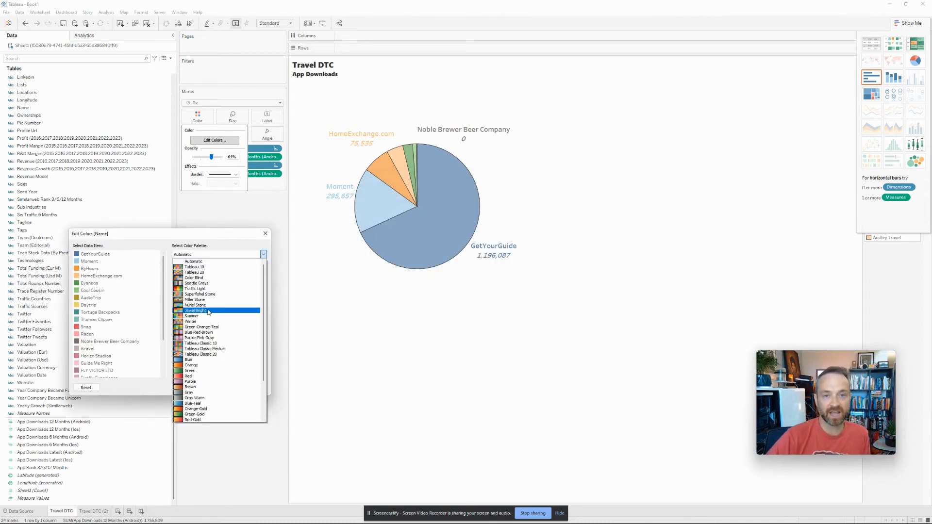
{"action": "left_click", "coordinate": [215, 283]}
{"action": "left_click", "coordinate": [258, 388]}
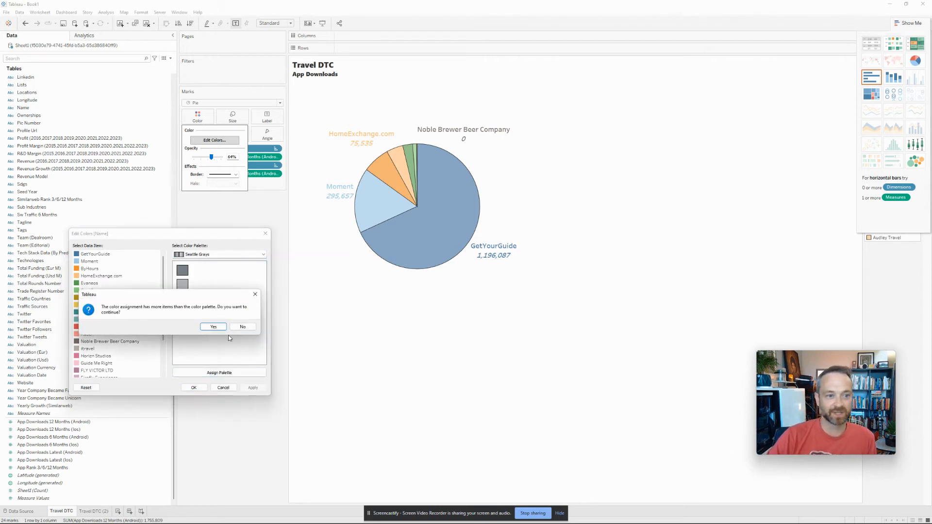
{"action": "left_click", "coordinate": [221, 327]}
{"action": "left_click", "coordinate": [250, 388]}
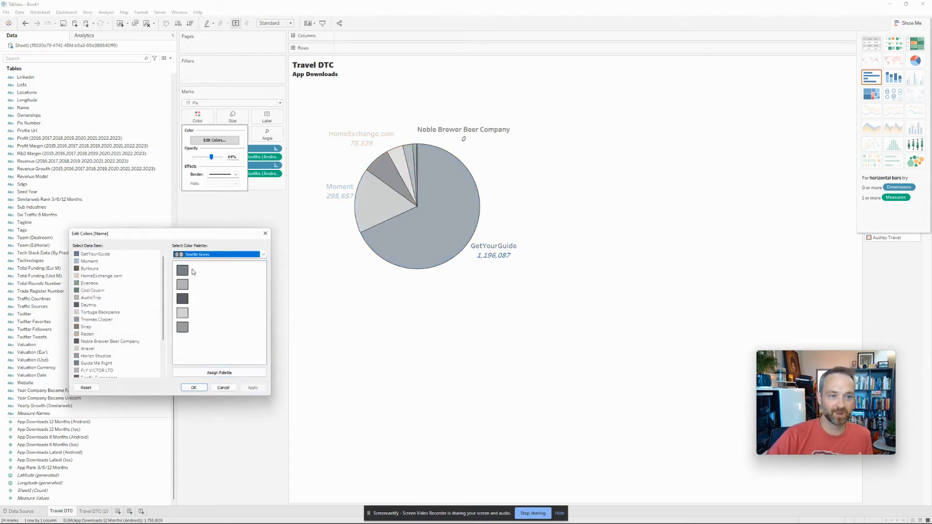
Apply the Nuriel Stone palette to the company names and accept the colour changes.
{"action": "left_click", "coordinate": [197, 255]}
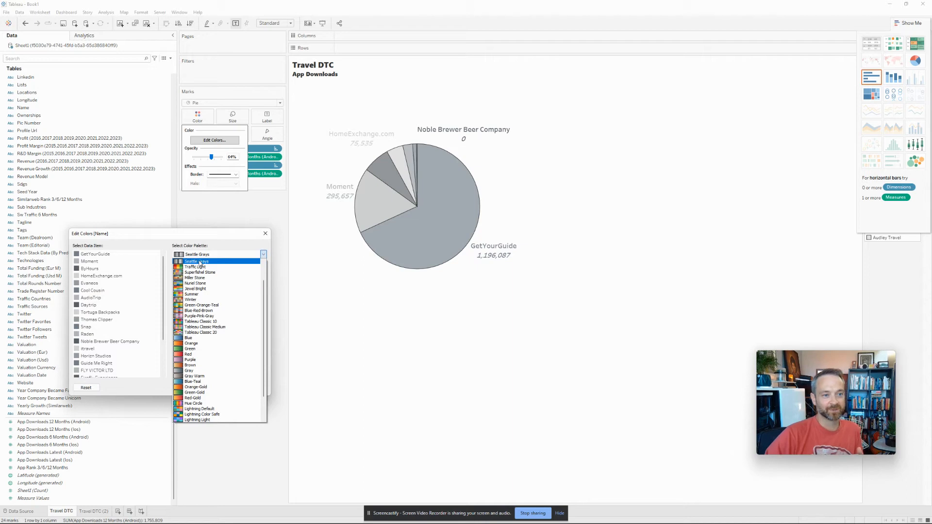
{"action": "left_click", "coordinate": [209, 283]}
{"action": "left_click", "coordinate": [253, 388]}
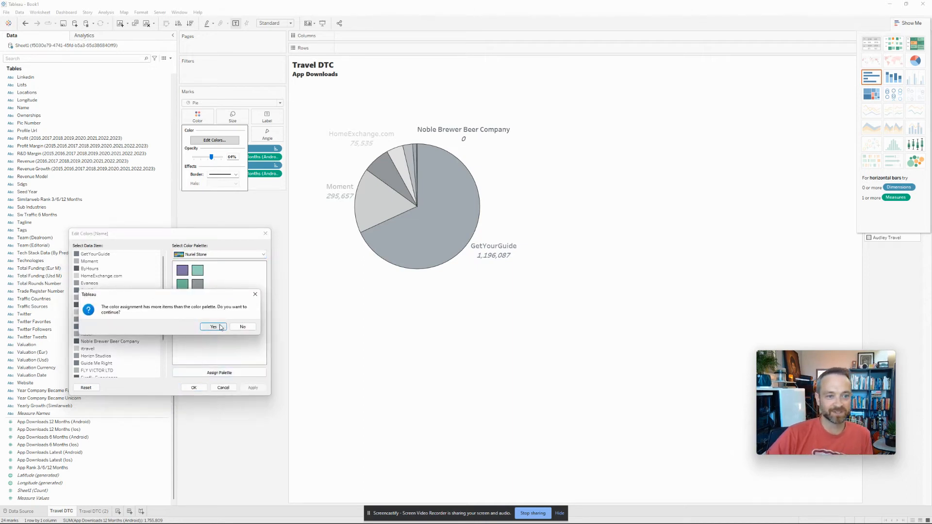
{"action": "left_click", "coordinate": [221, 328]}
{"action": "left_click", "coordinate": [253, 388]}
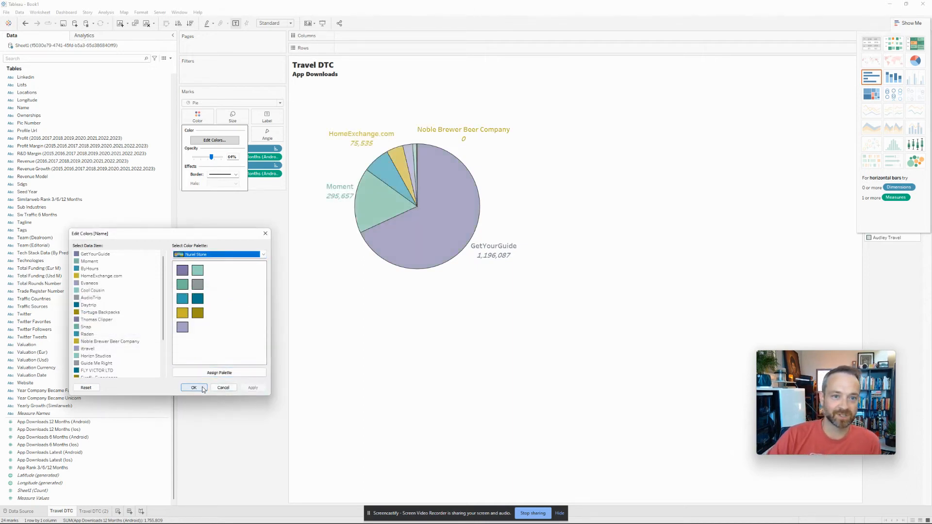
{"action": "left_click", "coordinate": [194, 387]}
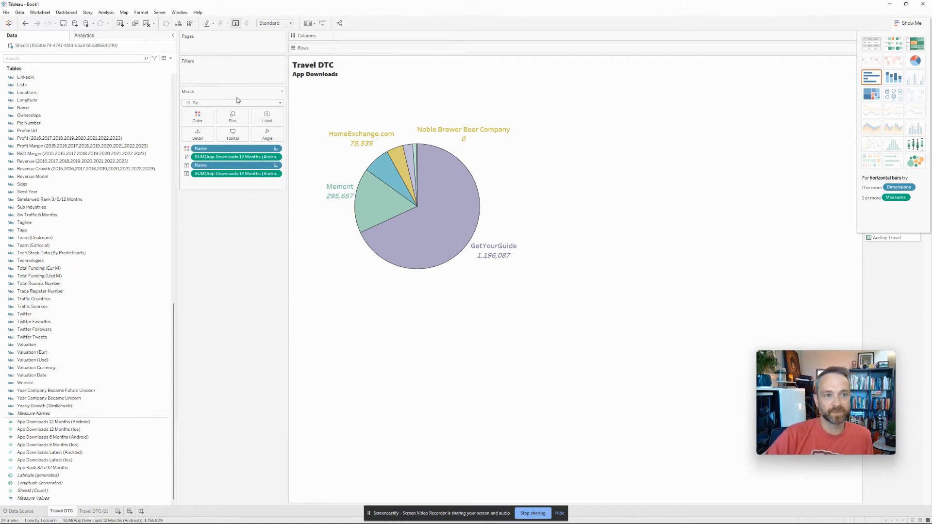
Assign the Blue-Red-Brown palette to the company names in the pie chart and accept the colour changes.
{"action": "left_click", "coordinate": [198, 117]}
{"action": "left_click", "coordinate": [222, 141]}
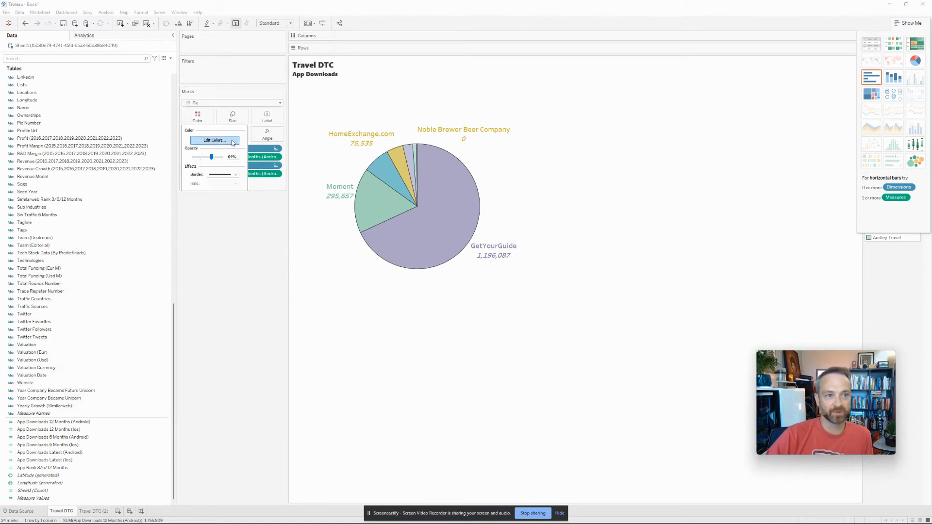
{"action": "left_click_drag", "start_coordinate": [394, 185], "coordinate": [189, 231]}
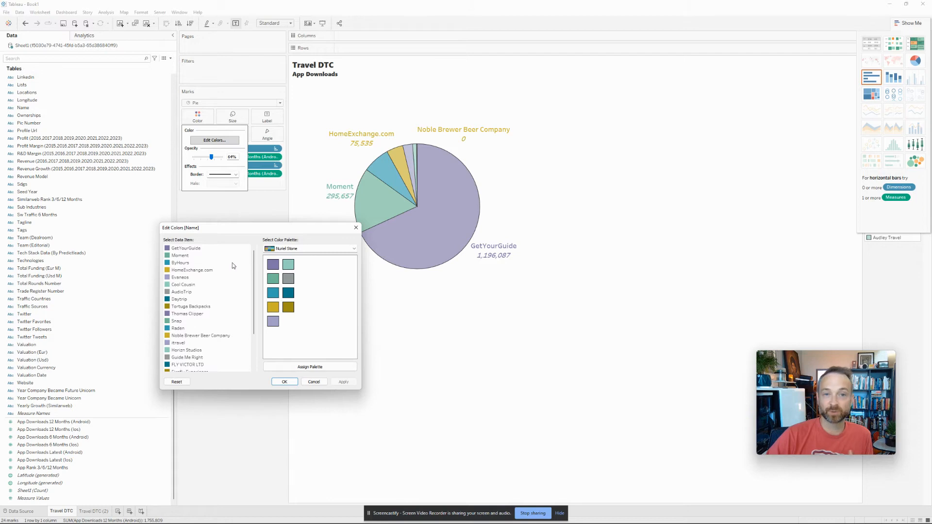
{"action": "left_click", "coordinate": [195, 270]}
{"action": "left_click", "coordinate": [311, 248]}
{"action": "left_click", "coordinate": [306, 287]}
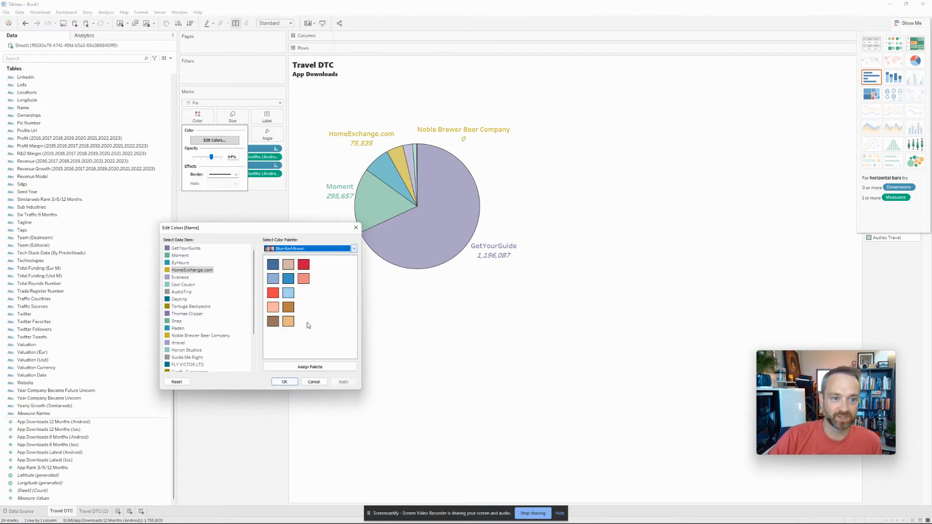
{"action": "left_click", "coordinate": [303, 367]}
{"action": "left_click", "coordinate": [312, 322]}
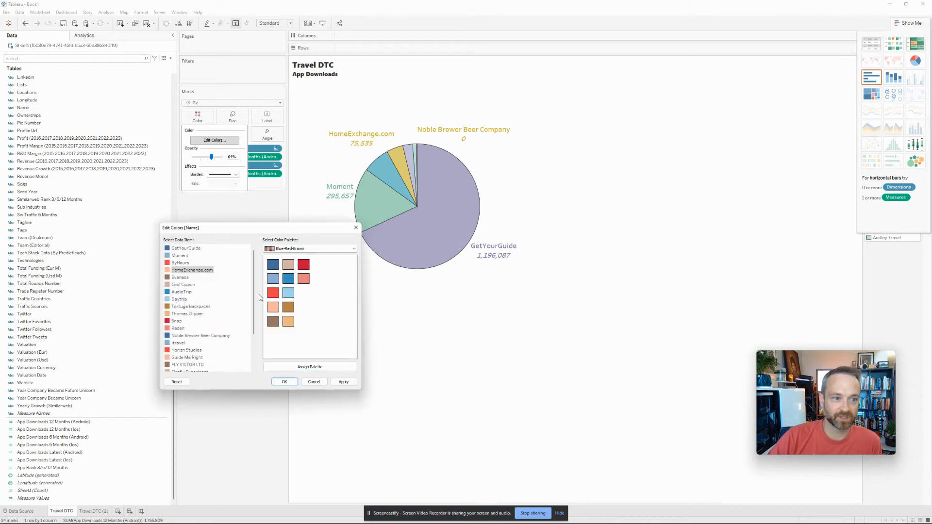
{"action": "left_click", "coordinate": [284, 249]}
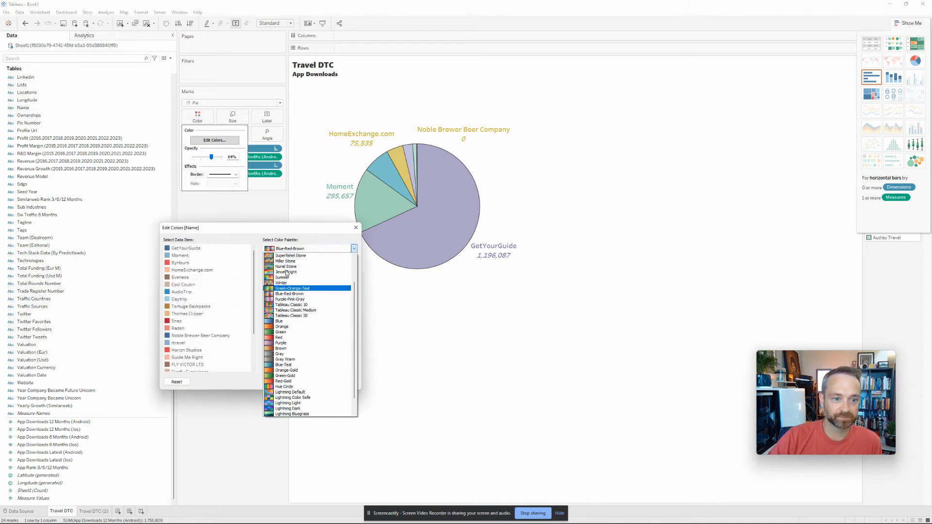
{"action": "left_click", "coordinate": [293, 247]}
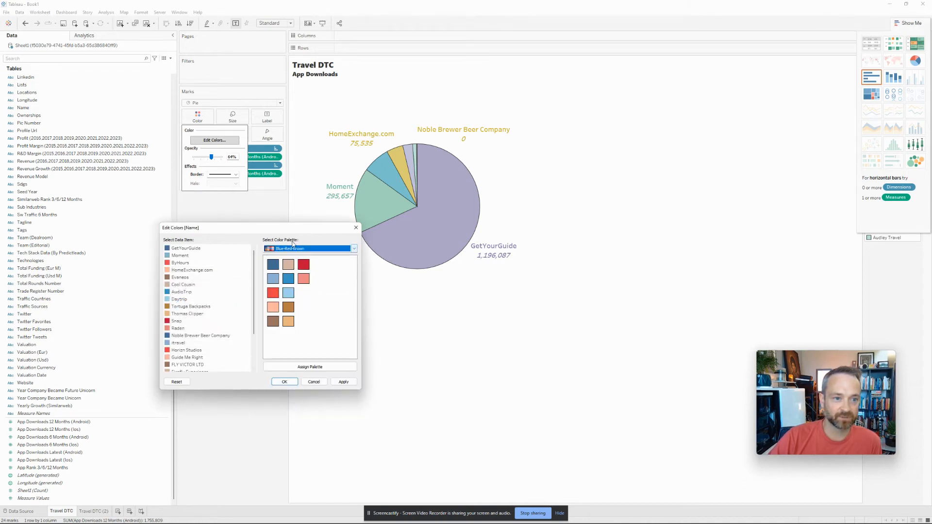
{"action": "left_click", "coordinate": [286, 264]}
{"action": "left_click", "coordinate": [344, 381]}
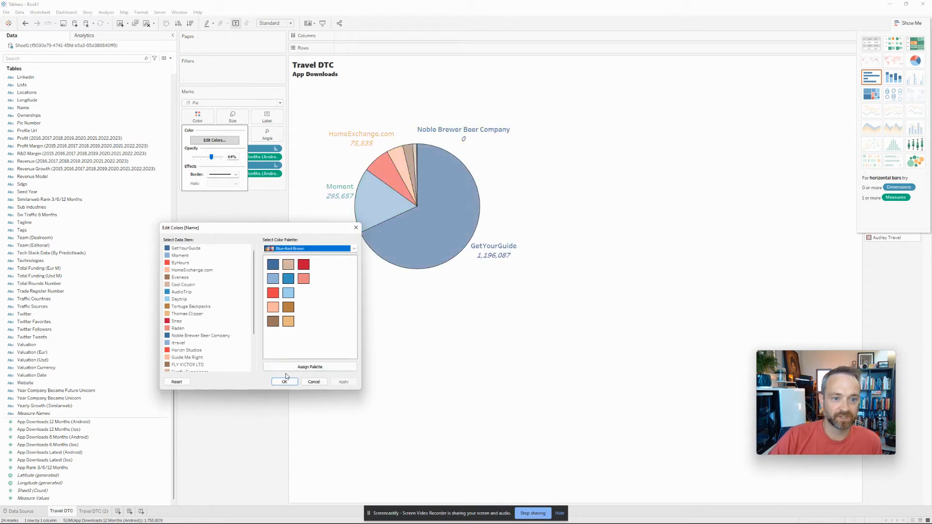
{"action": "left_click", "coordinate": [284, 381]}
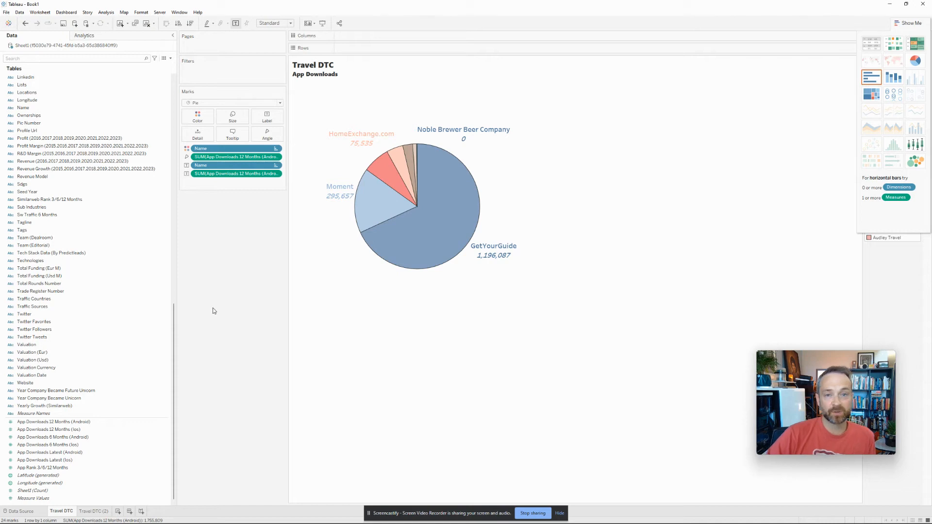
On the Travel DTC (2) worksheet, try Twitter Followers on the rows and remove it again.
{"action": "left_click", "coordinate": [108, 346]}
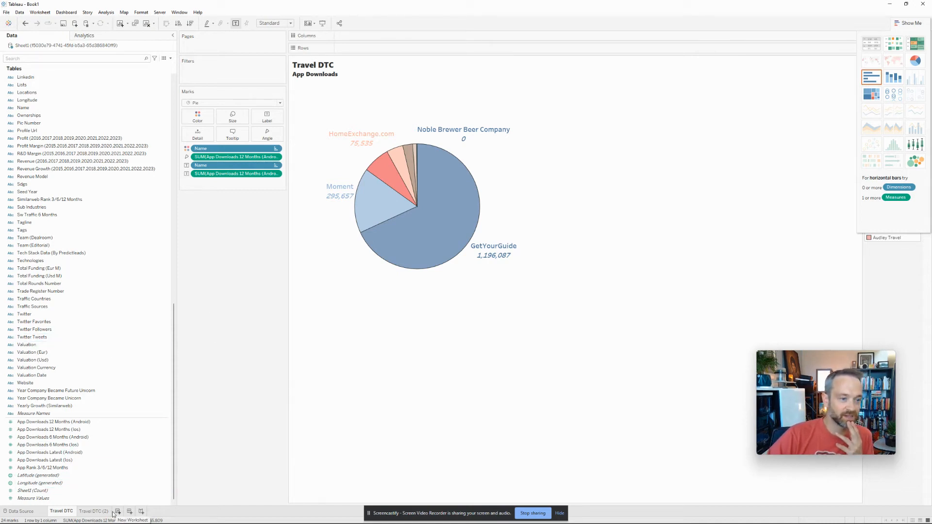
{"action": "left_click", "coordinate": [93, 511]}
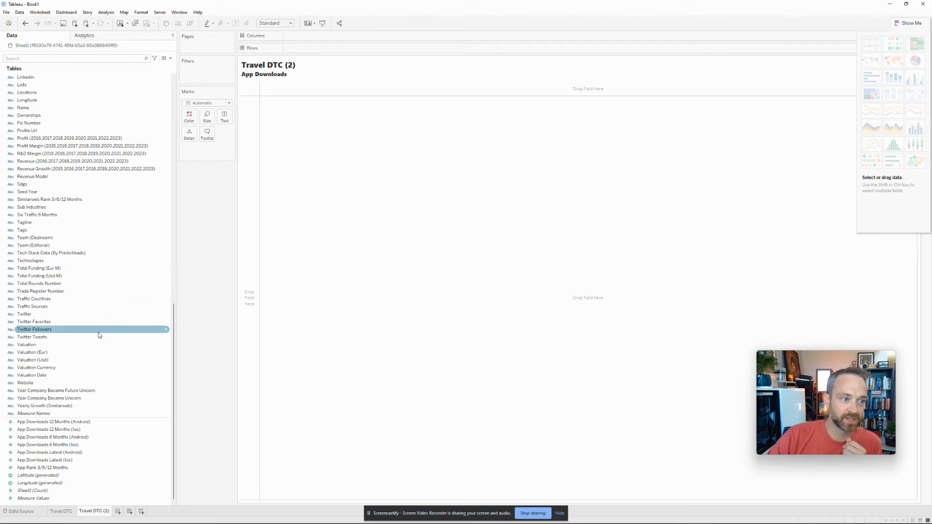
{"action": "left_click_drag", "start_coordinate": [98, 333], "coordinate": [316, 51]}
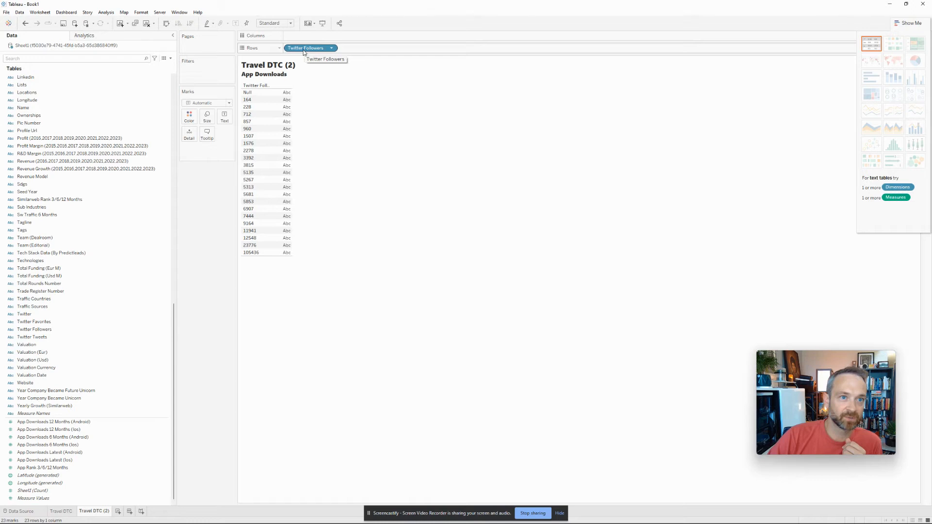
{"action": "left_click_drag", "start_coordinate": [304, 52], "coordinate": [66, 339]}
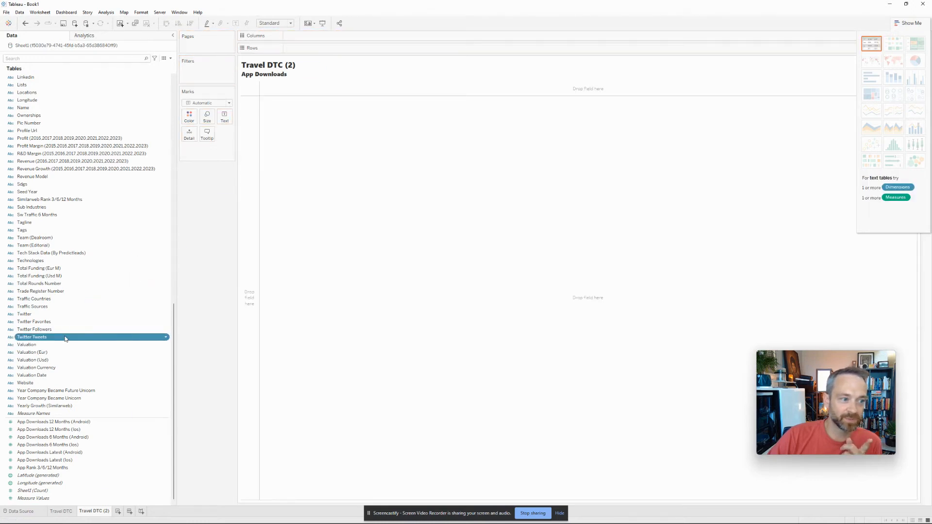
Change the data type of the Twitter Tweets field to Number (decimal).
{"action": "right_click", "coordinate": [66, 339]}
{"action": "mouse_move", "coordinate": [109, 415]}
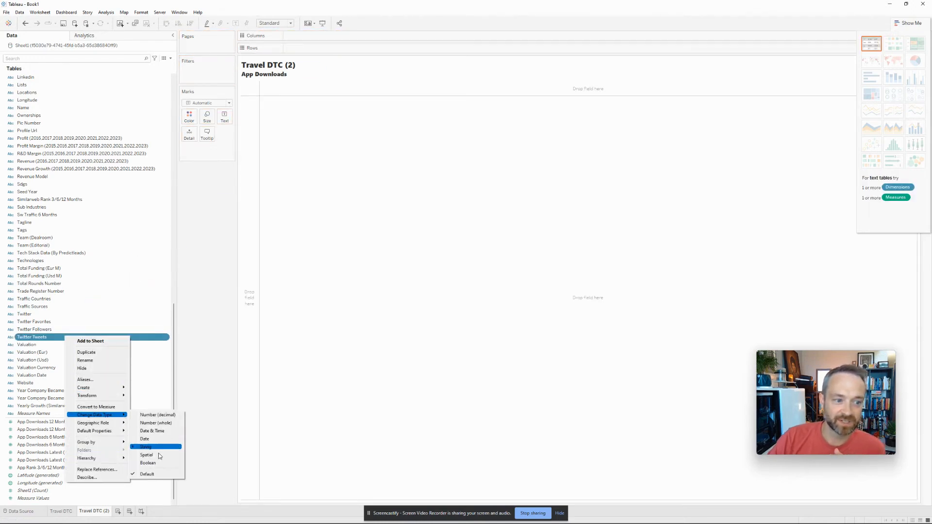
{"action": "left_click", "coordinate": [173, 417]}
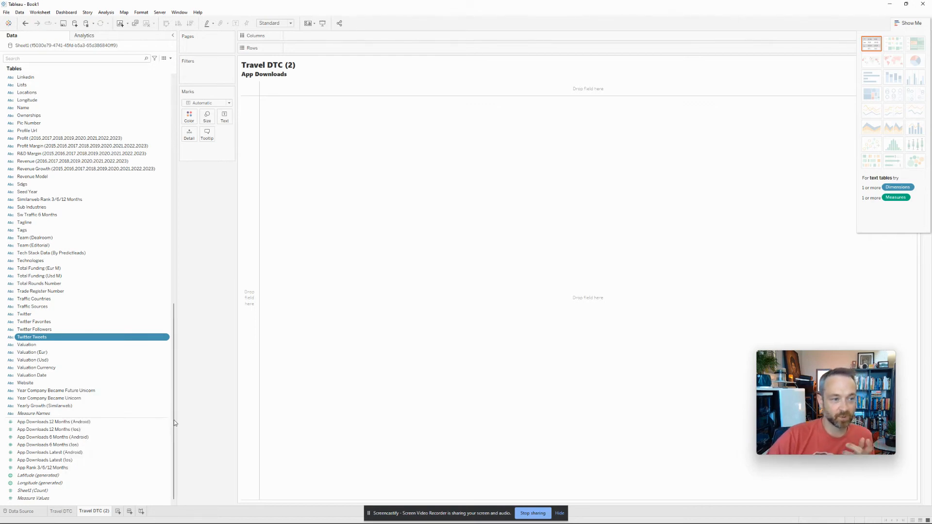
{"action": "right_click", "coordinate": [55, 330]}
{"action": "key", "text": "Escape"}
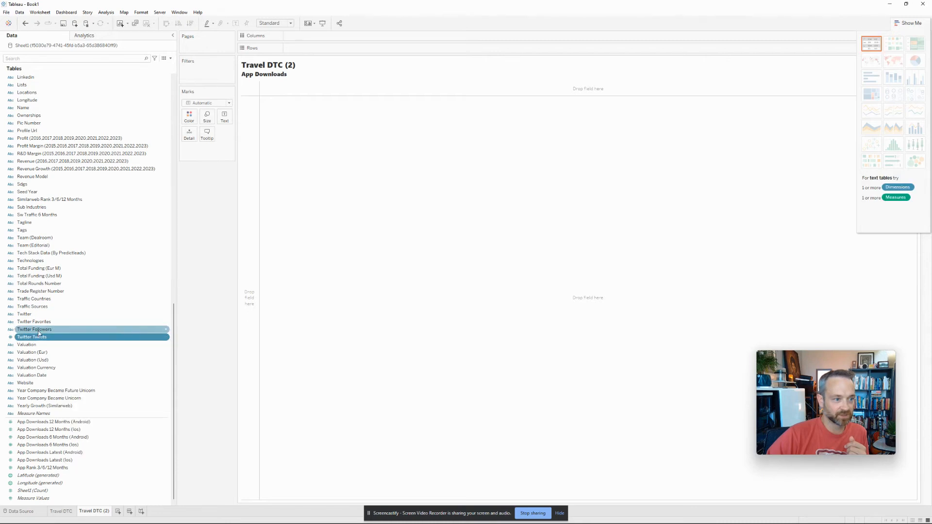
Change Twitter Favorites and Twitter Followers together to Number (whole) and convert both fields to measures.
{"action": "right_click", "coordinate": [39, 332]}
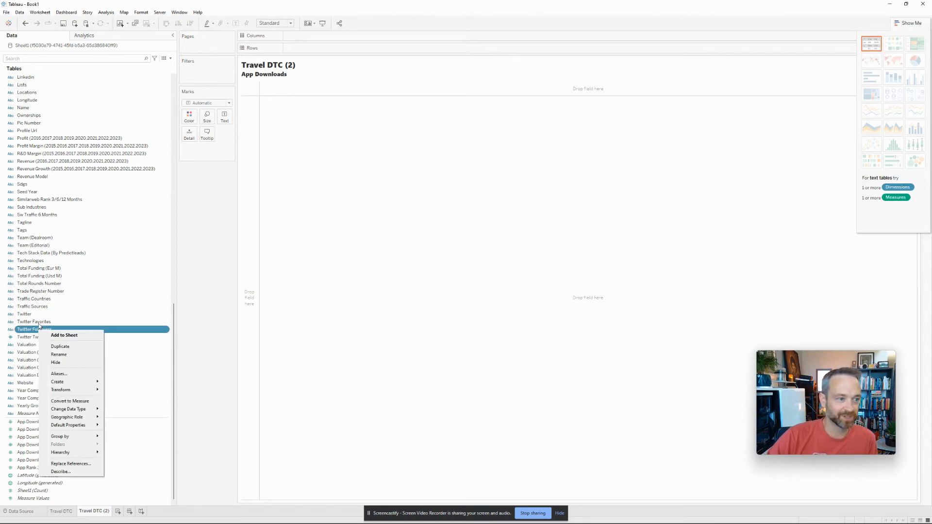
{"action": "left_click", "coordinate": [39, 324]}
{"action": "left_click", "coordinate": [40, 332], "text": "shift"}
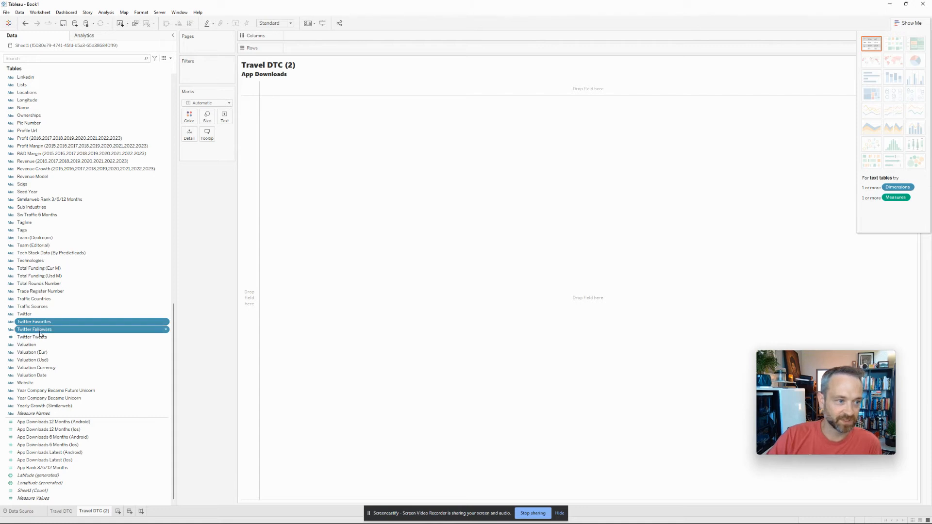
{"action": "right_click", "coordinate": [39, 333]}
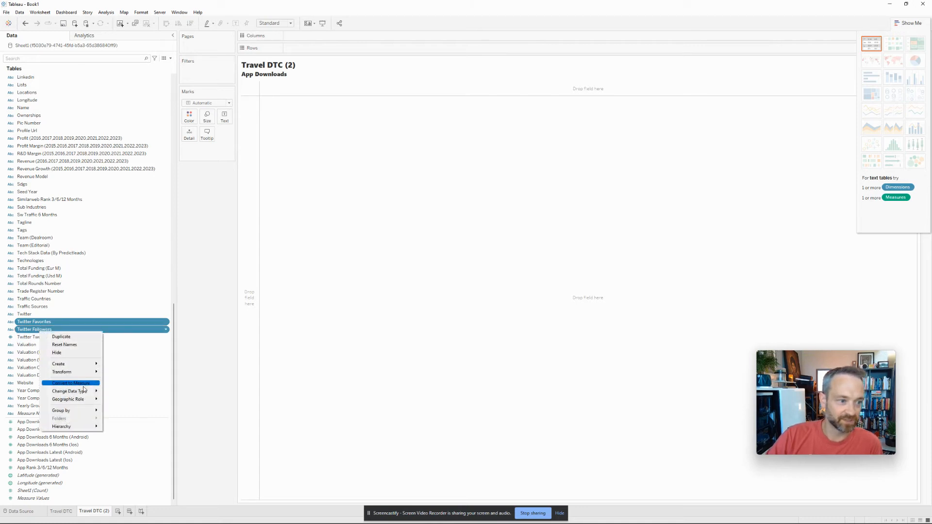
{"action": "mouse_move", "coordinate": [85, 392]}
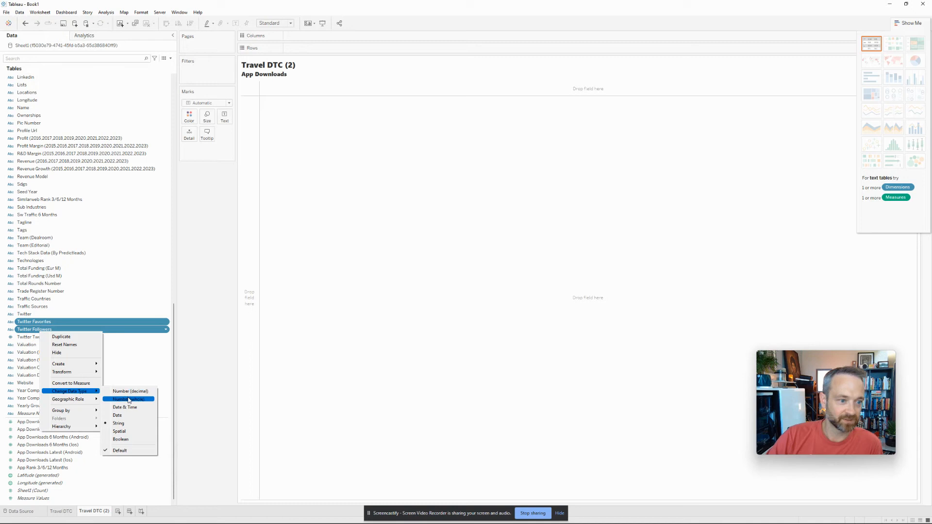
{"action": "left_click", "coordinate": [129, 399]}
{"action": "right_click", "coordinate": [67, 330]}
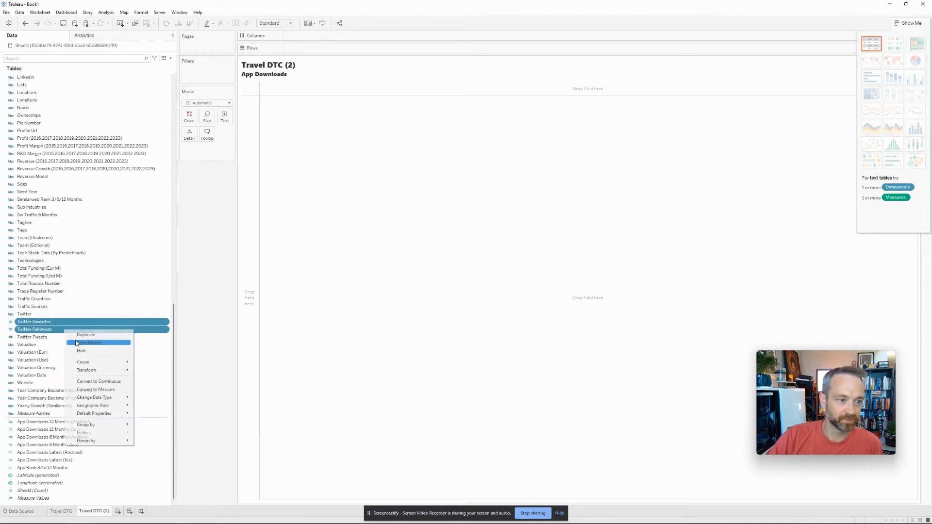
{"action": "left_click", "coordinate": [104, 389]}
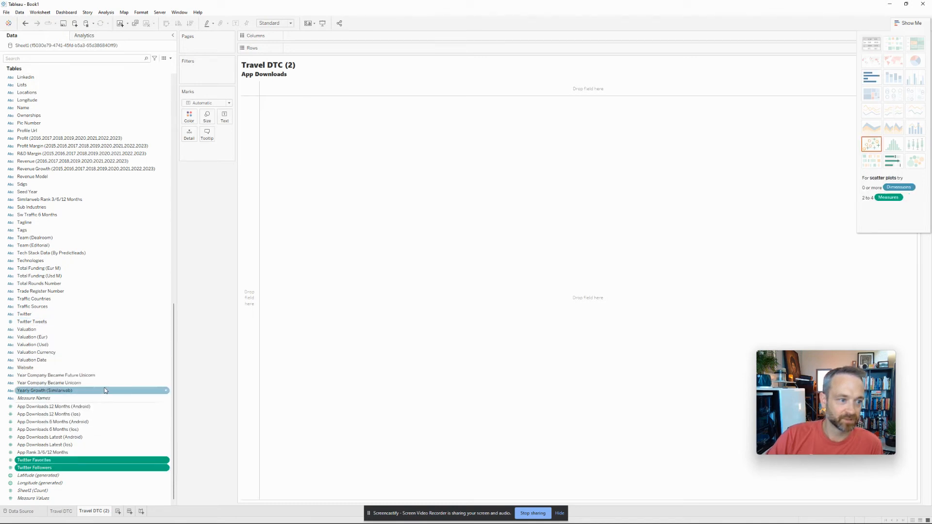
Chart Twitter Favorites and Twitter Followers as rows against company Name as columns, searching the fields for "name".
{"action": "left_click_drag", "start_coordinate": [79, 468], "coordinate": [337, 45]}
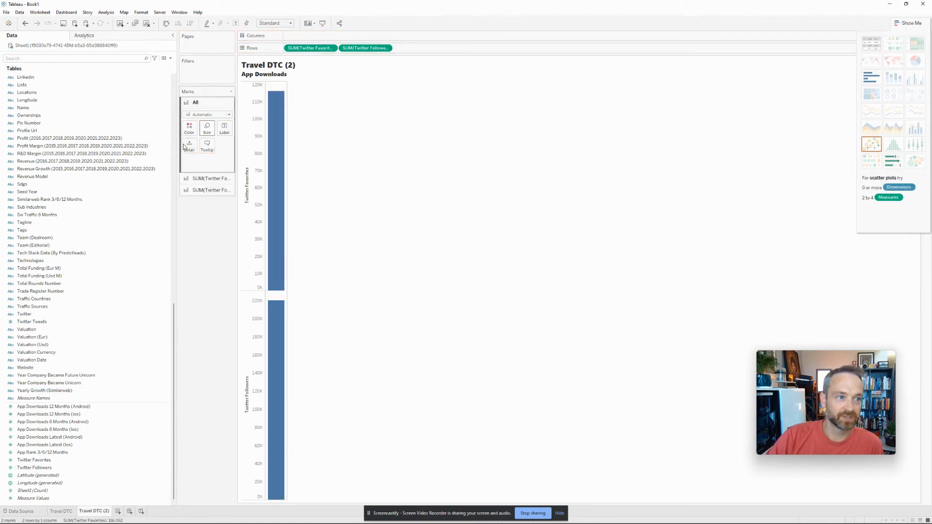
{"action": "scroll", "coordinate": [97, 233], "scroll_direction": "up", "scroll_amount": 5}
{"action": "scroll", "coordinate": [77, 160], "scroll_direction": "up", "scroll_amount": 3}
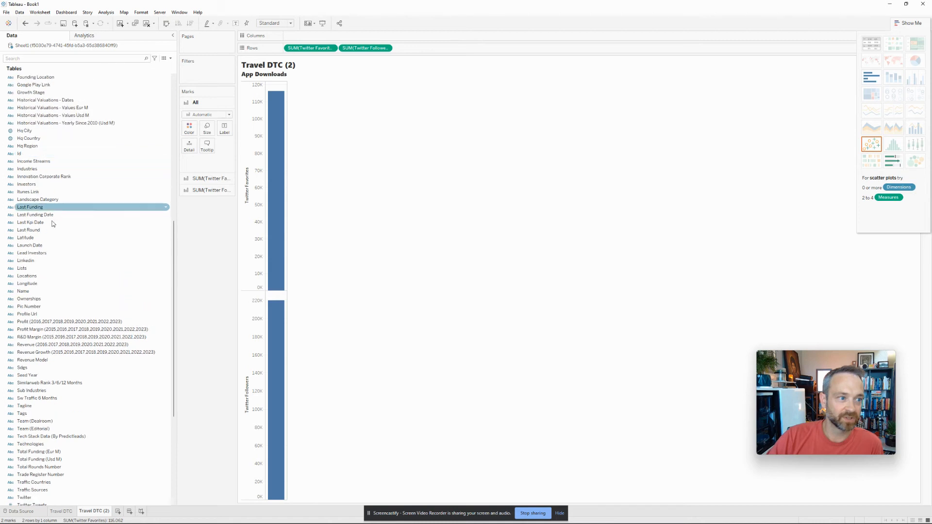
{"action": "left_click", "coordinate": [48, 58]}
{"action": "type", "text": "name"}
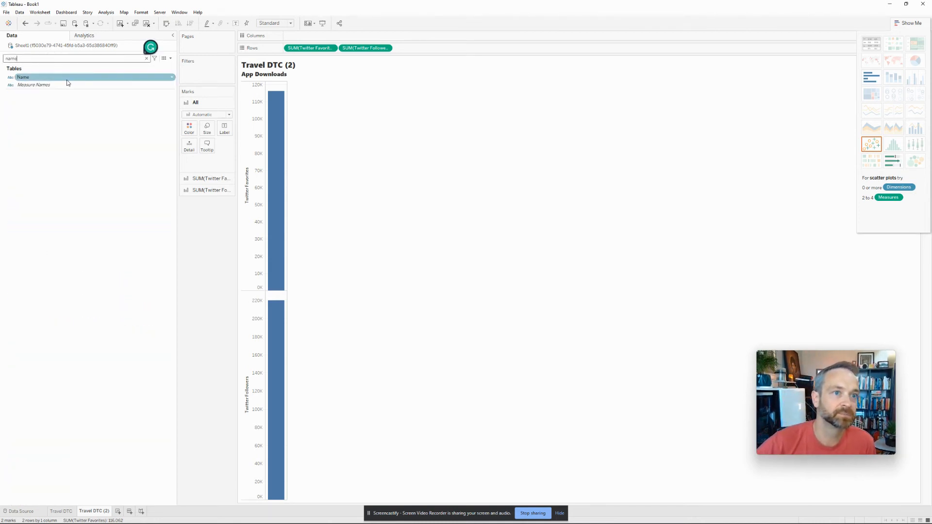
{"action": "left_click_drag", "start_coordinate": [68, 83], "coordinate": [290, 40]}
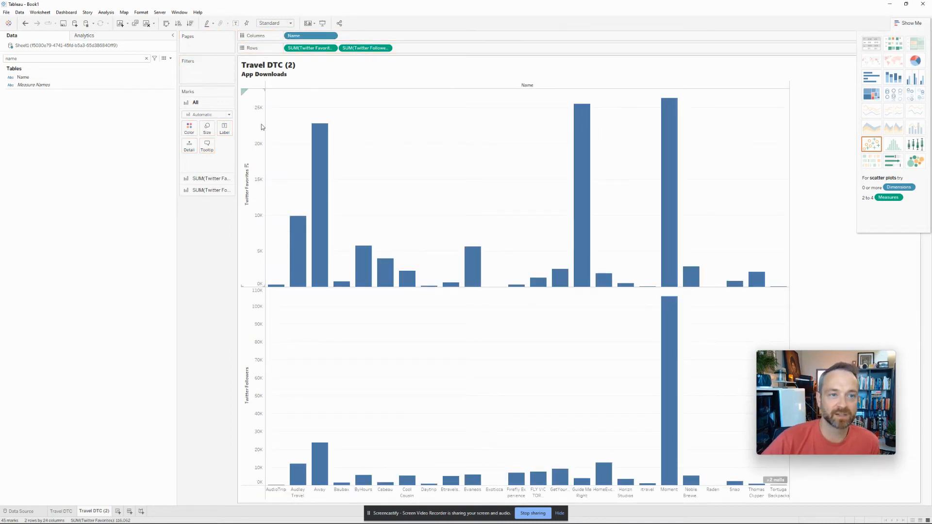
Try swapping the chart's rows and columns, and return both Twitter measures to rows and Name to columns.
{"action": "left_click", "coordinate": [166, 24]}
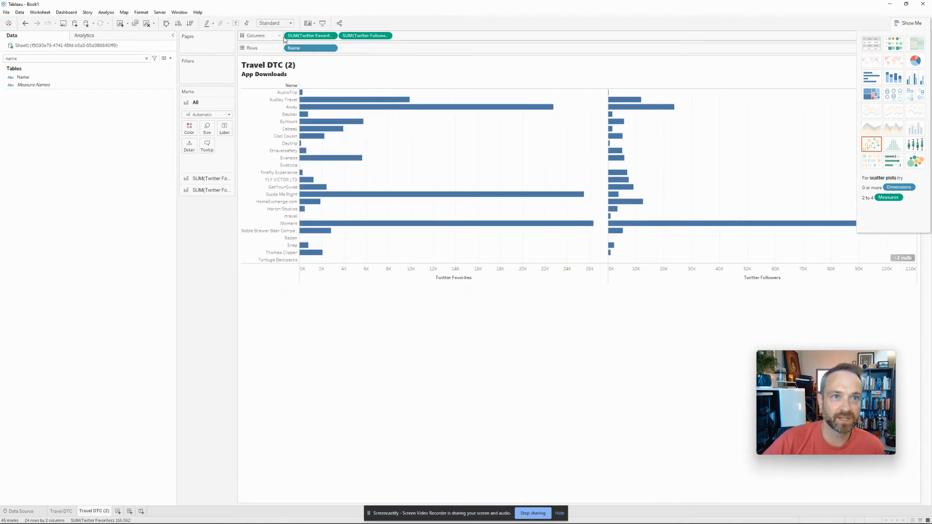
{"action": "left_click_drag", "start_coordinate": [313, 36], "coordinate": [412, 51]}
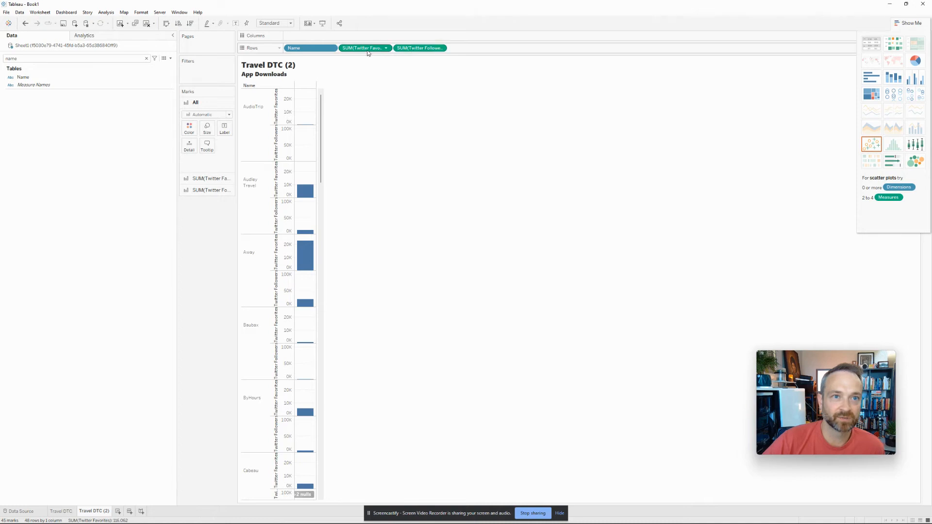
{"action": "left_click_drag", "start_coordinate": [311, 48], "coordinate": [313, 38]}
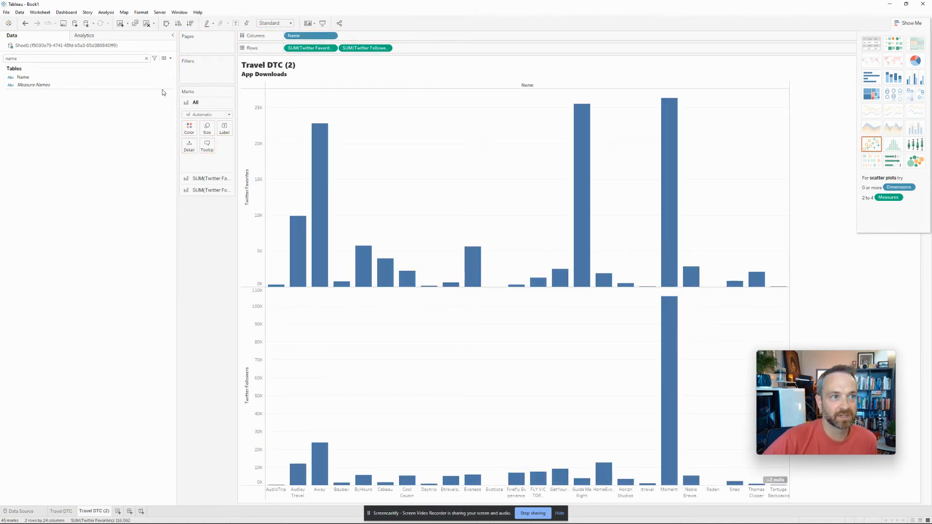
Clear the field search and sort the companies in descending order of Twitter Favorites.
{"action": "left_click", "coordinate": [146, 59]}
{"action": "left_click", "coordinate": [151, 169]}
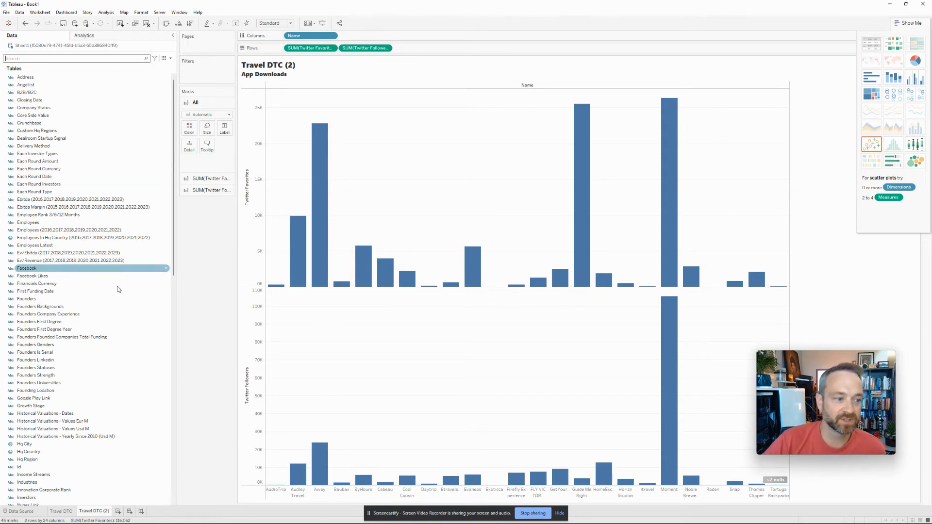
{"action": "scroll", "coordinate": [111, 311], "scroll_direction": "down", "scroll_amount": 3}
{"action": "scroll", "coordinate": [111, 311], "scroll_direction": "down", "scroll_amount": 2}
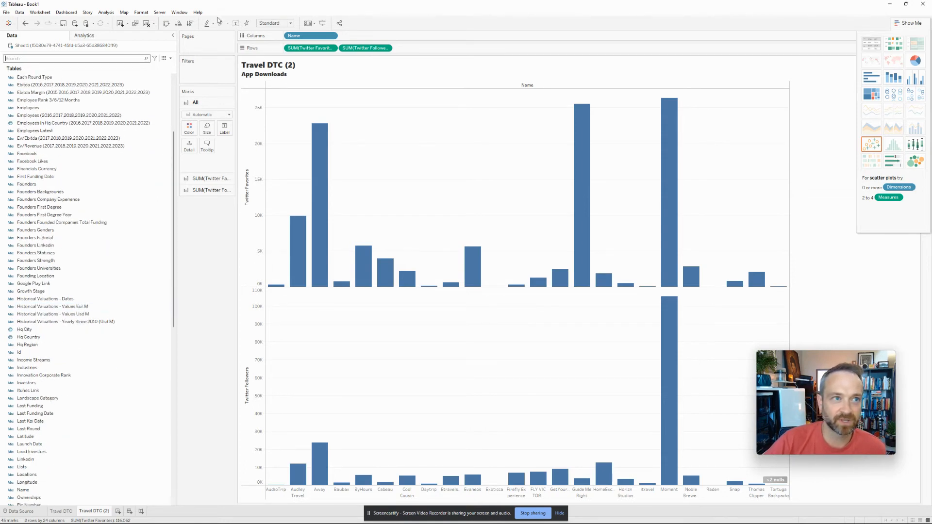
{"action": "left_click", "coordinate": [189, 23]}
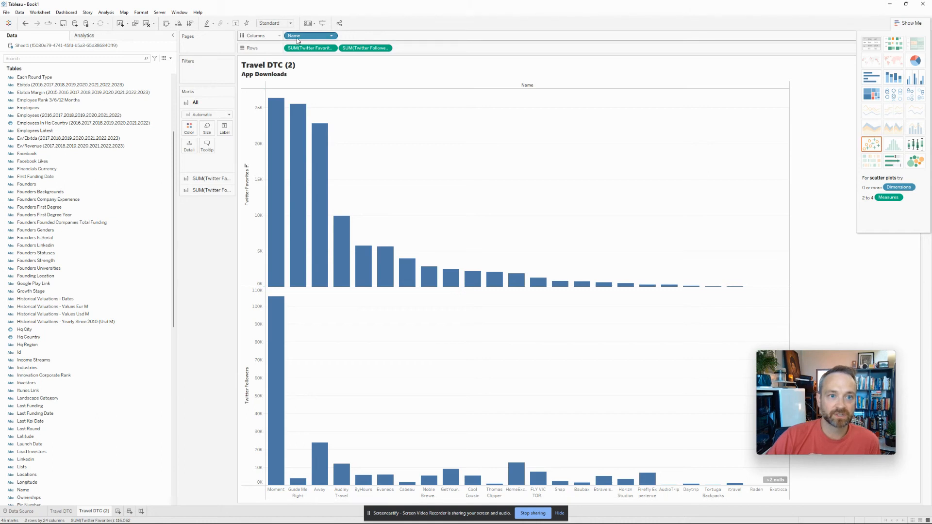
Move Name from columns to colour to stack the bars by company, widen the bars and label the segments with Name.
{"action": "left_click_drag", "start_coordinate": [296, 38], "coordinate": [184, 130]}
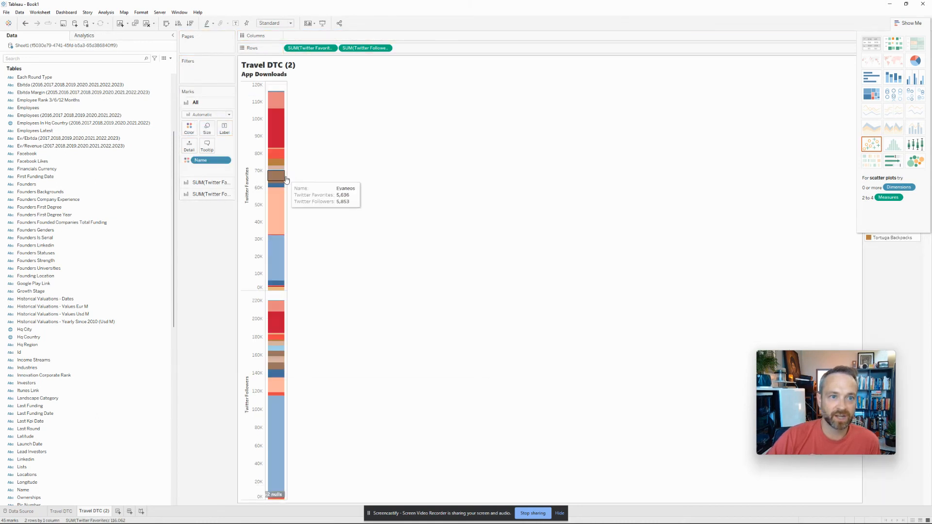
{"action": "left_click_drag", "start_coordinate": [287, 176], "coordinate": [478, 199]}
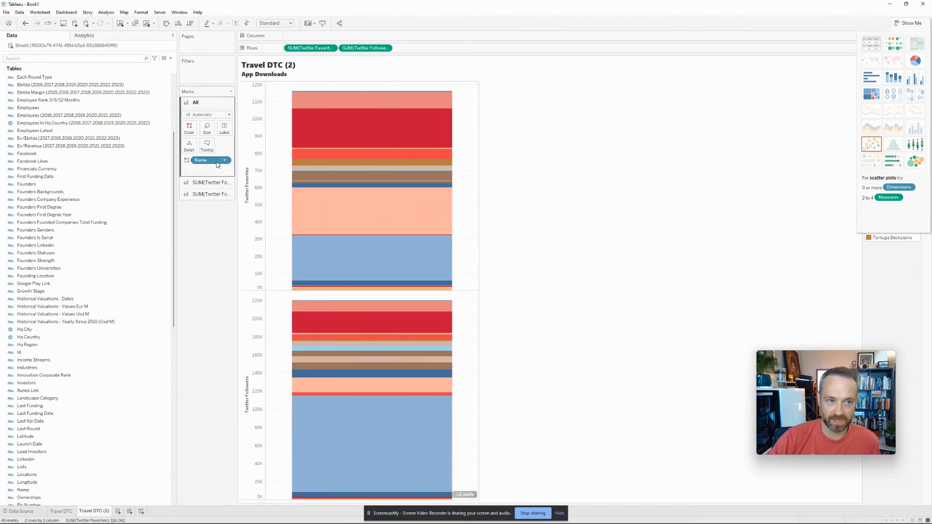
{"action": "left_click_drag", "start_coordinate": [217, 165], "coordinate": [226, 135]}
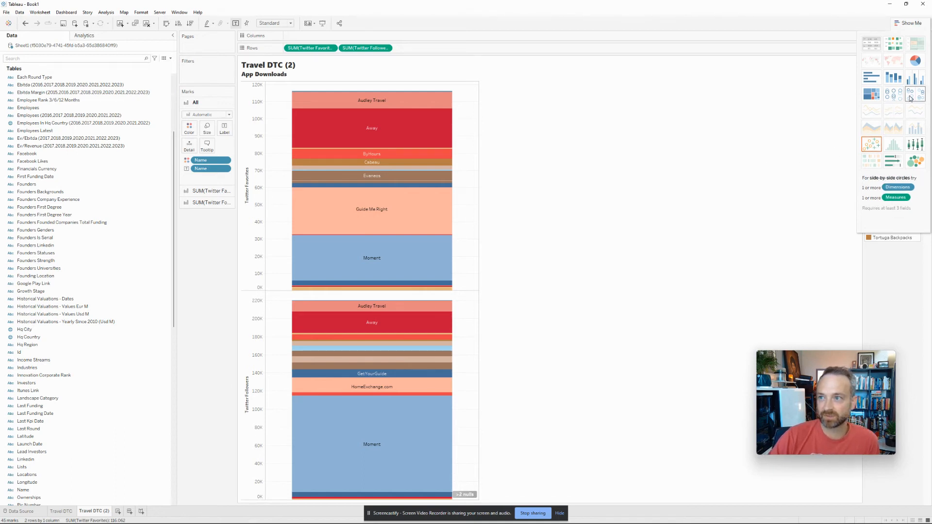
Convert the stacked bars of Twitter Favorites and Twitter Followers to a circle view.
{"action": "left_click", "coordinate": [892, 96]}
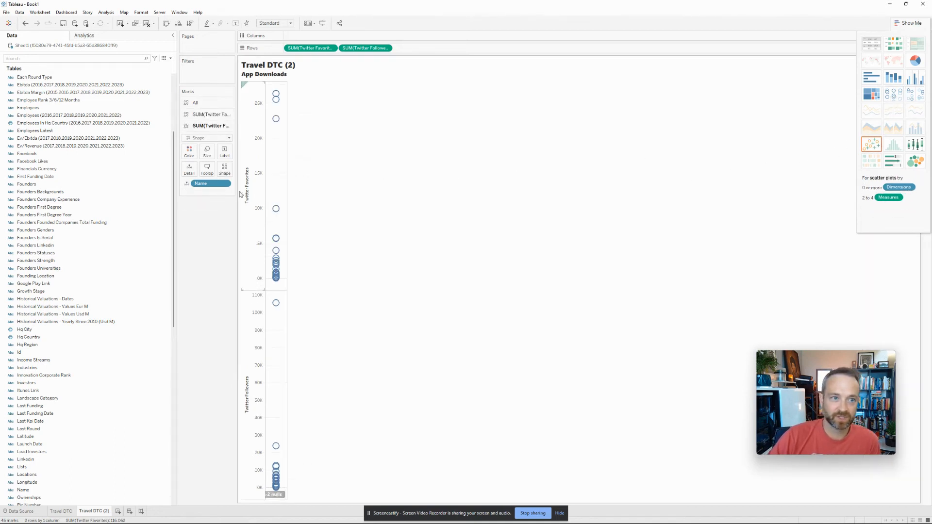
Colour the circles by Name and move Twitter Favorites to columns to plot it against Twitter Followers in a scatter plot.
{"action": "left_click_drag", "start_coordinate": [211, 185], "coordinate": [190, 151]}
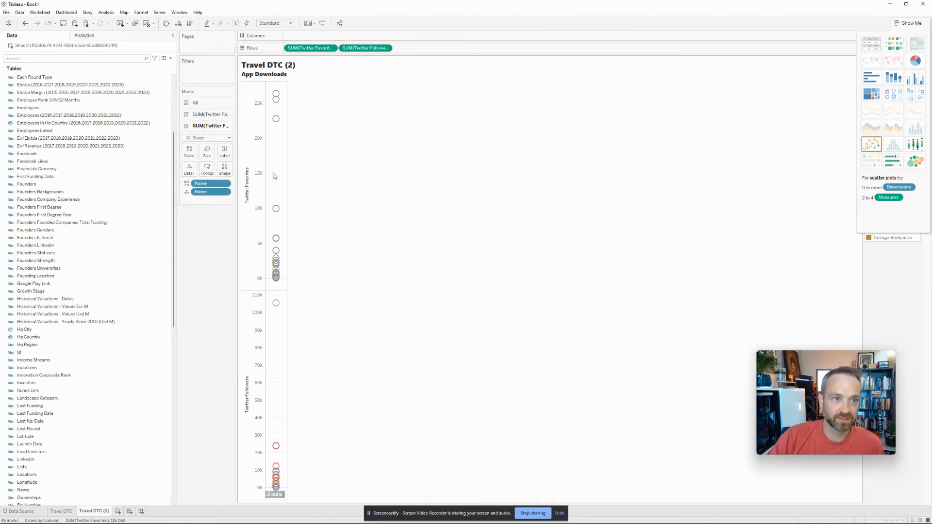
{"action": "left_click_drag", "start_coordinate": [286, 172], "coordinate": [516, 197]}
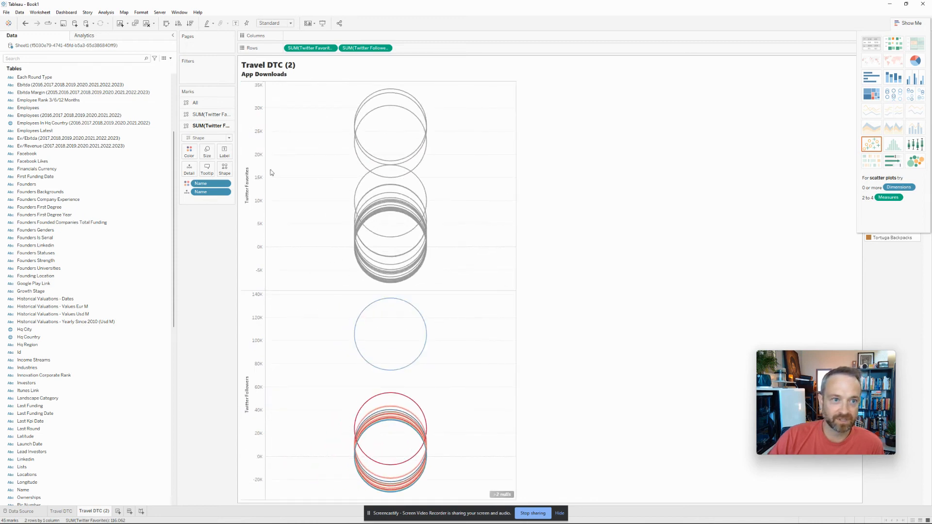
{"action": "left_click_drag", "start_coordinate": [301, 48], "coordinate": [304, 36]}
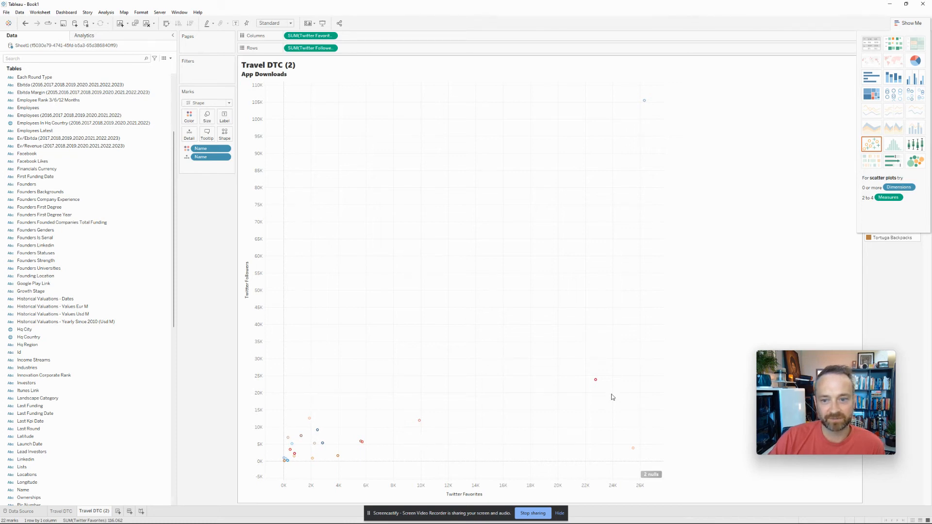
{"action": "mouse_move", "coordinate": [596, 383]}
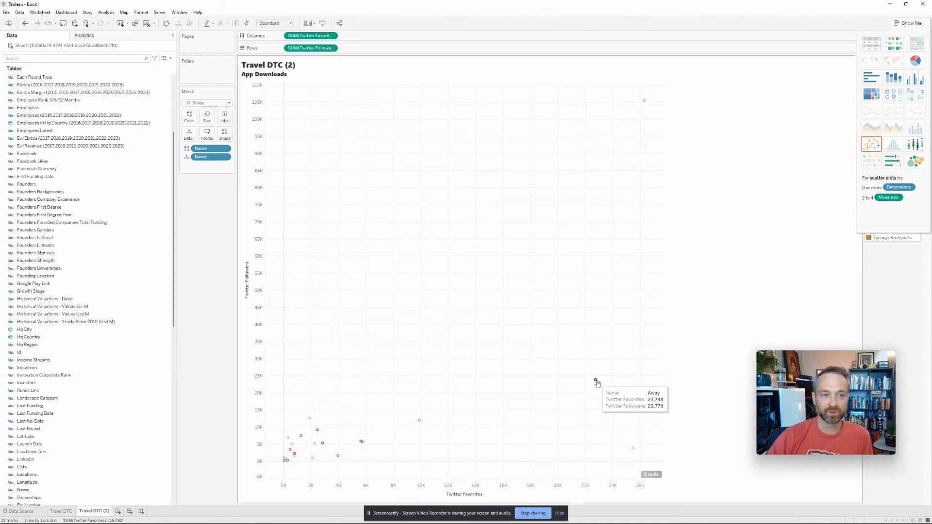
Change the scatter plot's marks to filled stars and enlarge them.
{"action": "left_click", "coordinate": [207, 116]}
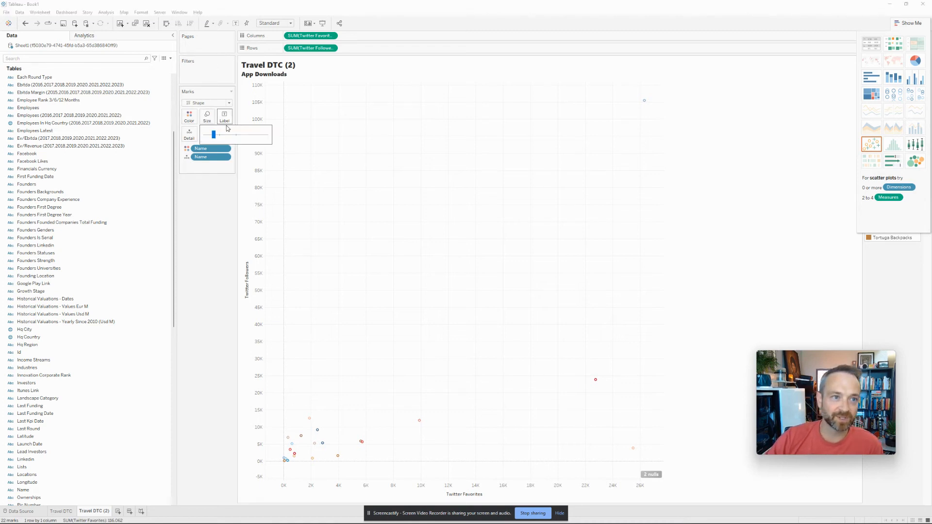
{"action": "left_click_drag", "start_coordinate": [213, 135], "coordinate": [239, 137]}
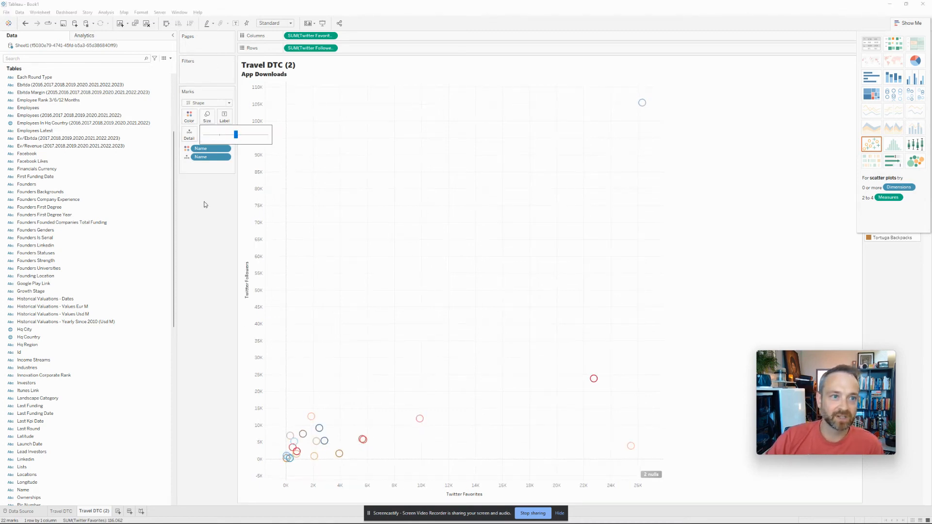
{"action": "left_click", "coordinate": [224, 134]}
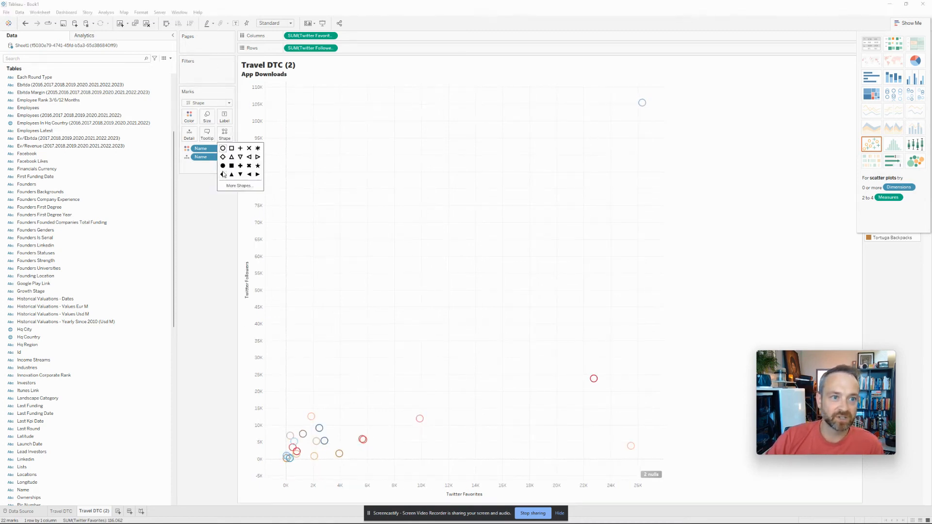
{"action": "left_click", "coordinate": [257, 166]}
{"action": "left_click", "coordinate": [206, 116]}
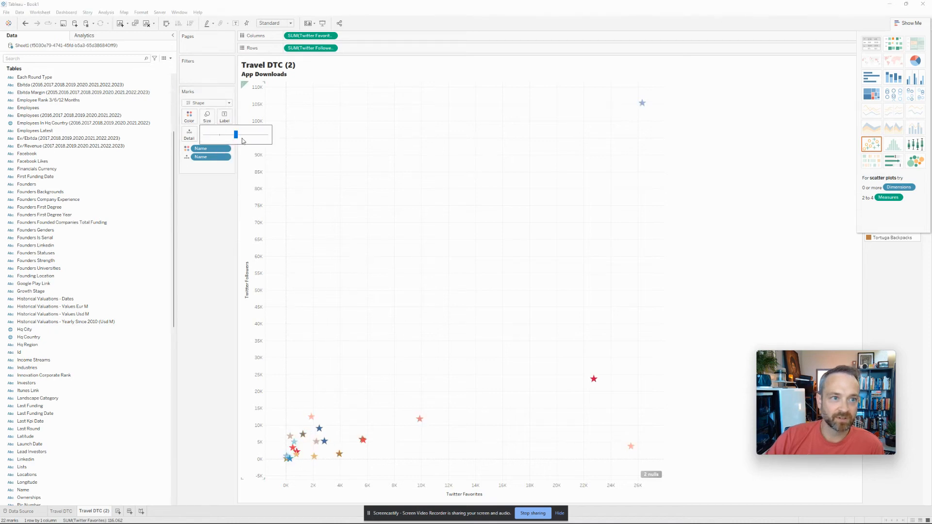
{"action": "left_click_drag", "start_coordinate": [236, 135], "coordinate": [208, 158]}
Make the stars semi-transparent and label them with Name.
{"action": "left_click", "coordinate": [189, 117]}
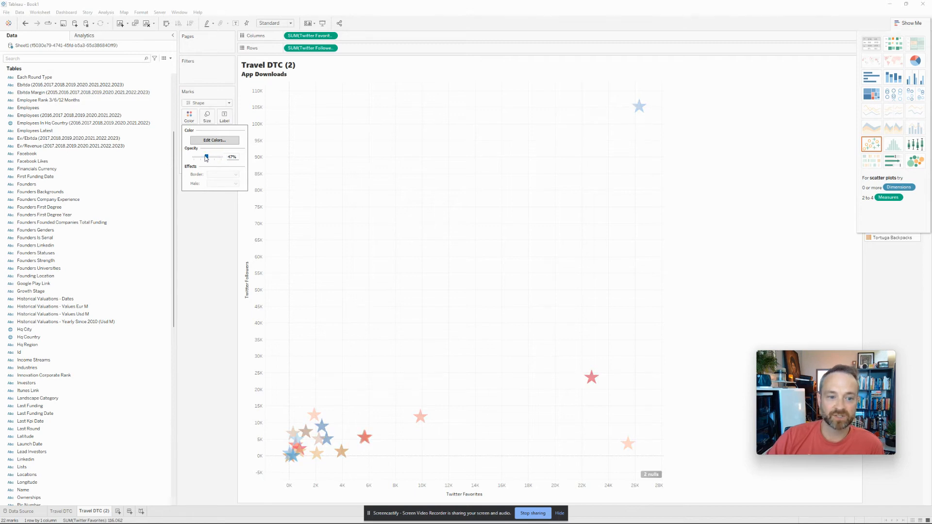
{"action": "left_click", "coordinate": [206, 212]}
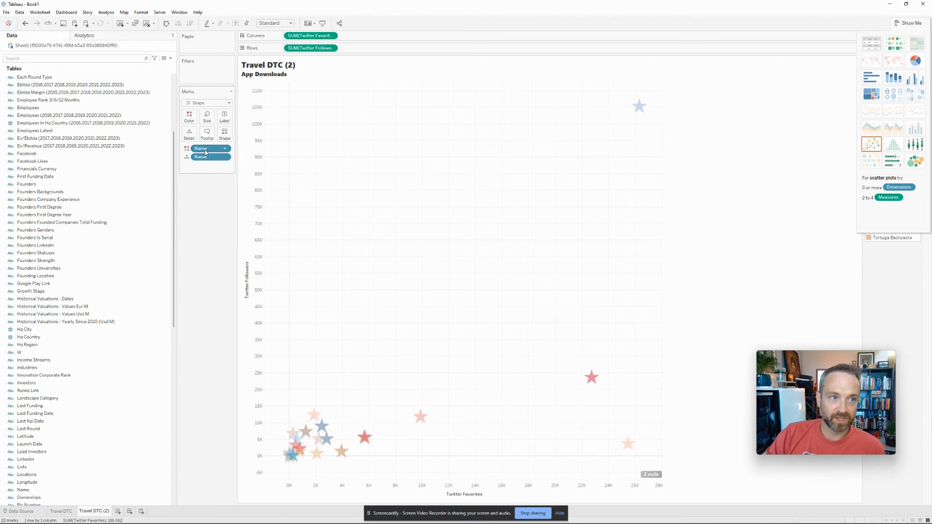
{"action": "left_click_drag", "start_coordinate": [204, 157], "coordinate": [226, 125]}
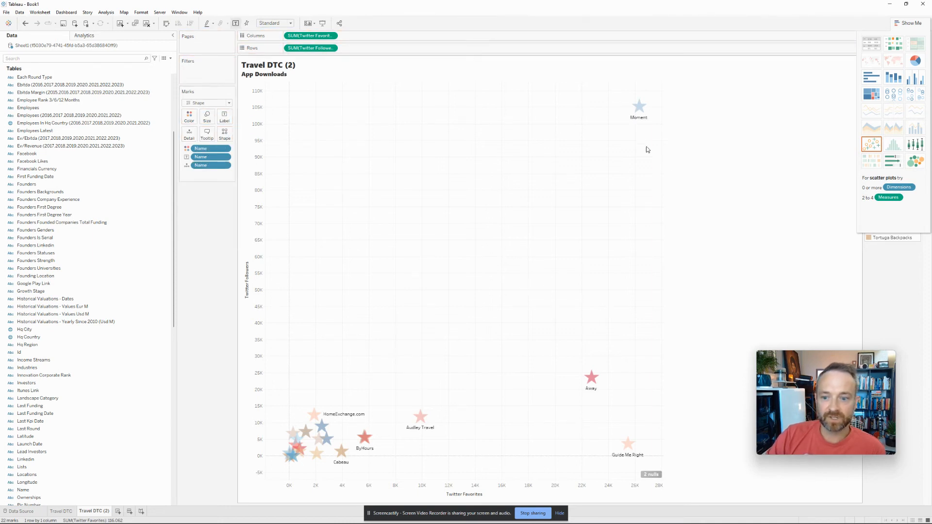
{"action": "mouse_move", "coordinate": [641, 111]}
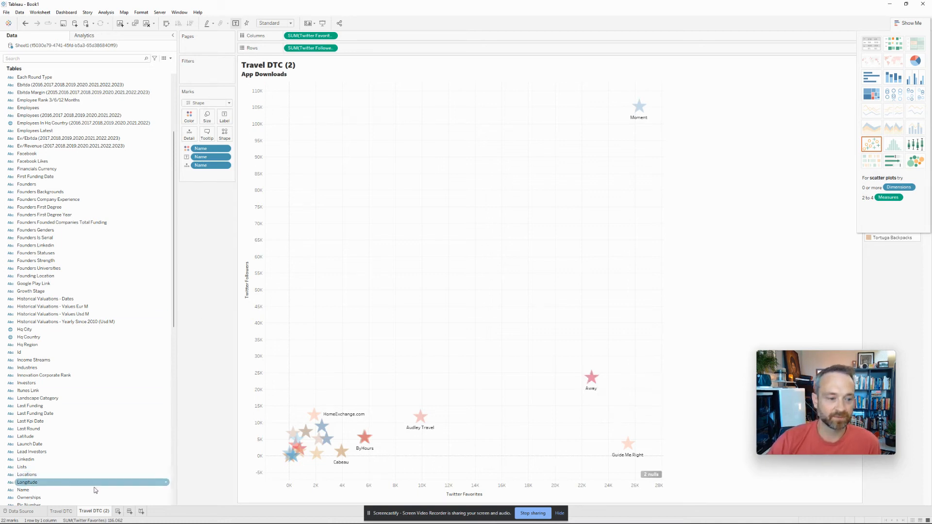
Replace the title's App Downloads line with "Followers vs Favorites" on its own line, and rename the sheet "Travel DTC Twitter".
{"action": "double_click", "coordinate": [262, 74]}
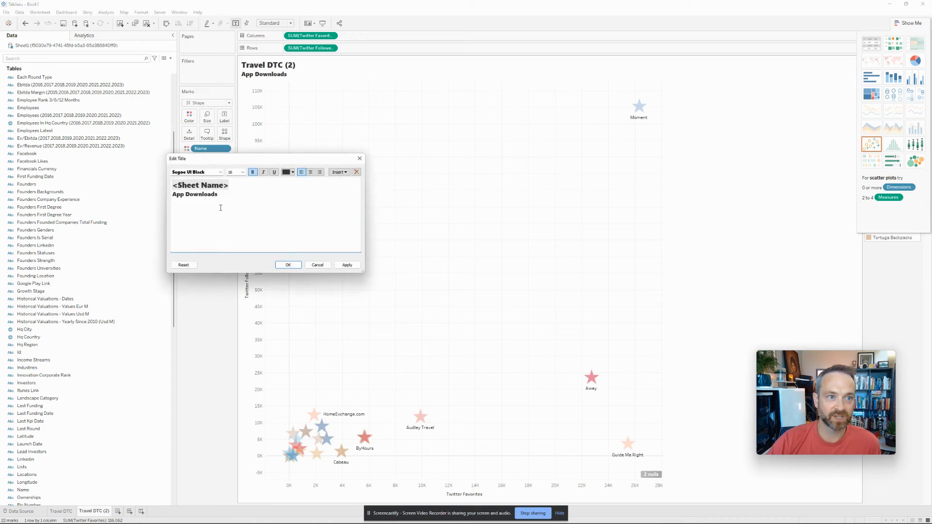
{"action": "left_click_drag", "start_coordinate": [218, 194], "coordinate": [140, 190]}
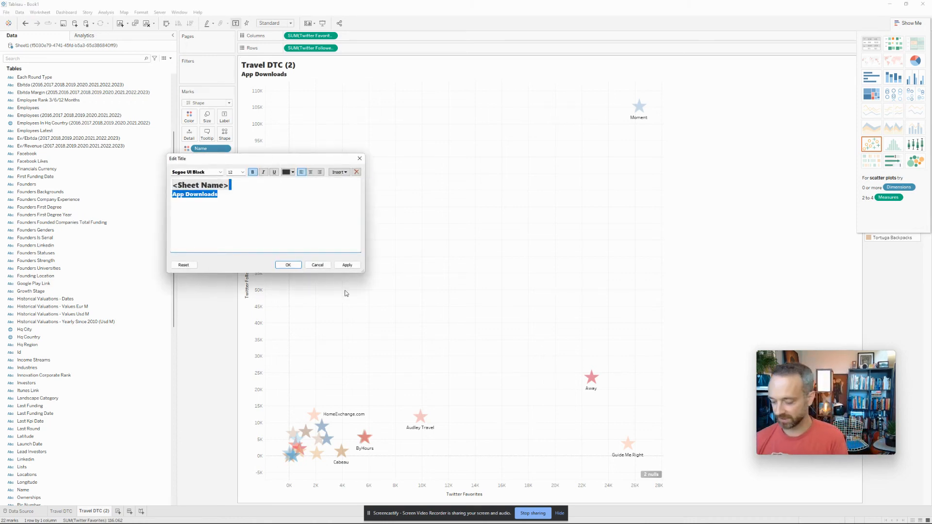
{"action": "type", "text": "Follower"}
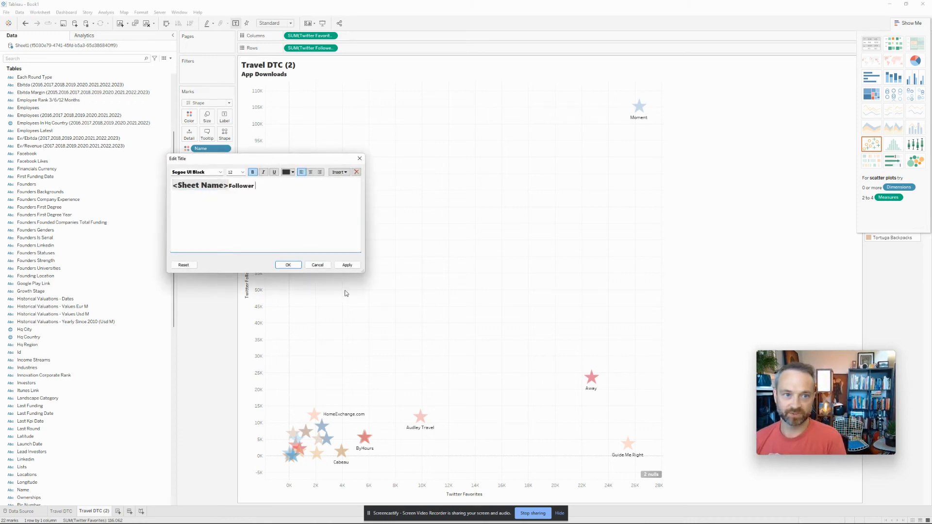
{"action": "type", "text": "s vs Favorites"}
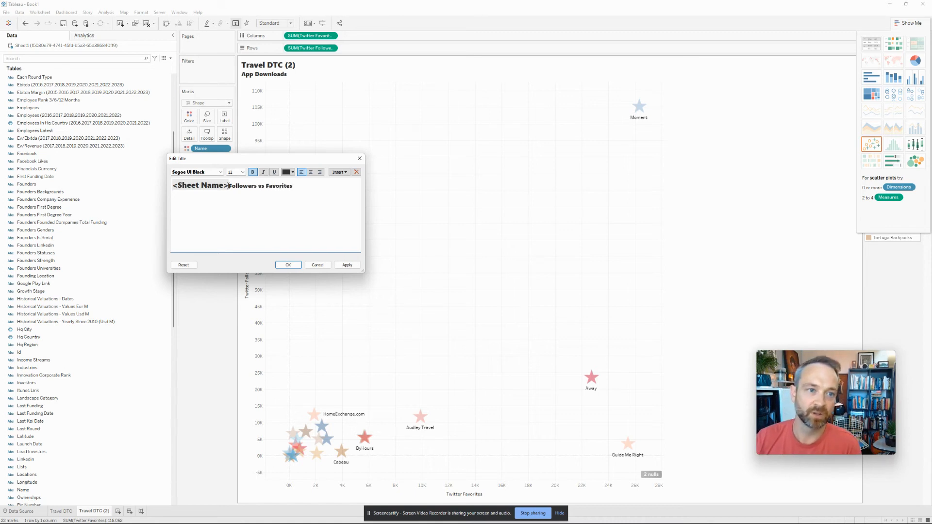
{"action": "key", "text": "Return"}
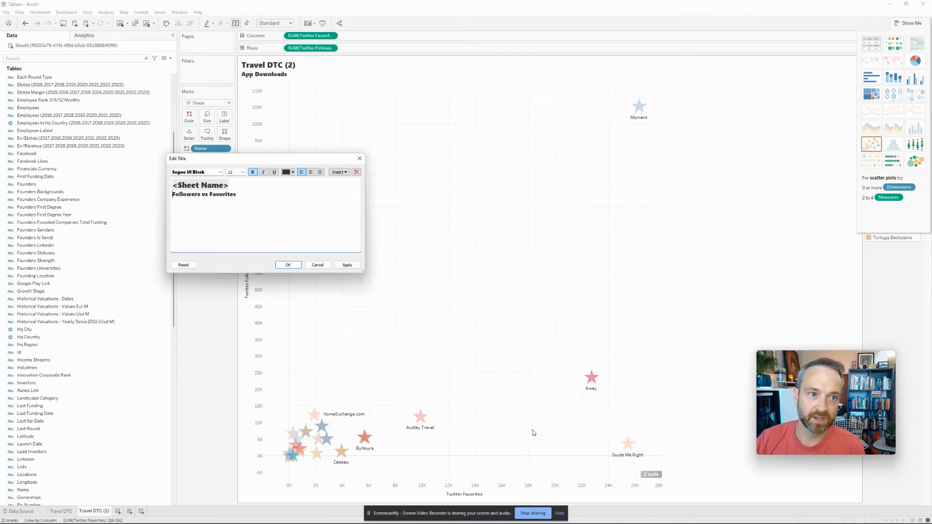
{"action": "triple_click", "coordinate": [271, 193]}
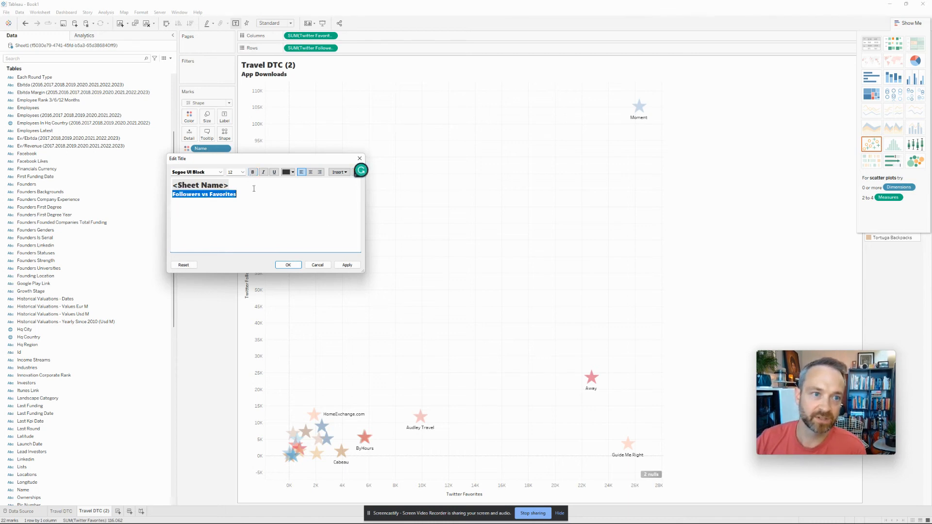
{"action": "left_click", "coordinate": [347, 266]}
{"action": "left_click", "coordinate": [289, 265]}
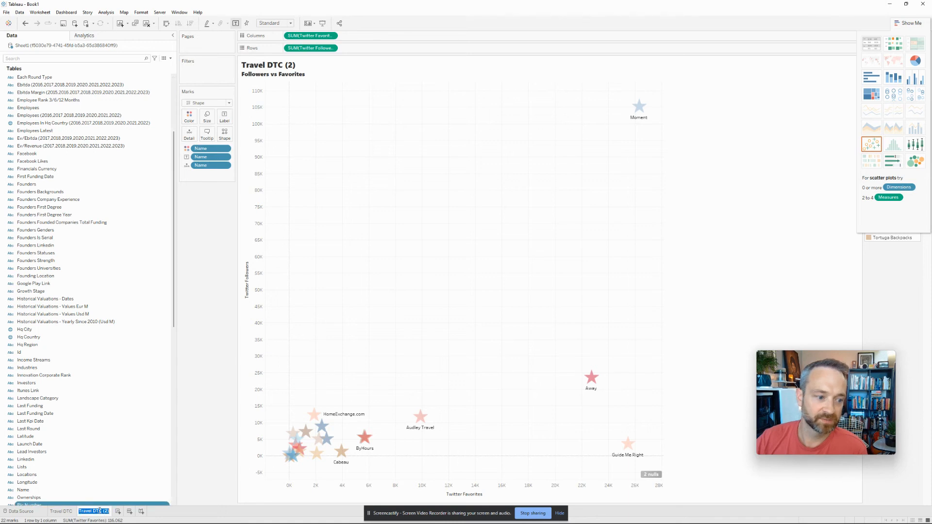
{"action": "mouse_move", "coordinate": [104, 523]}
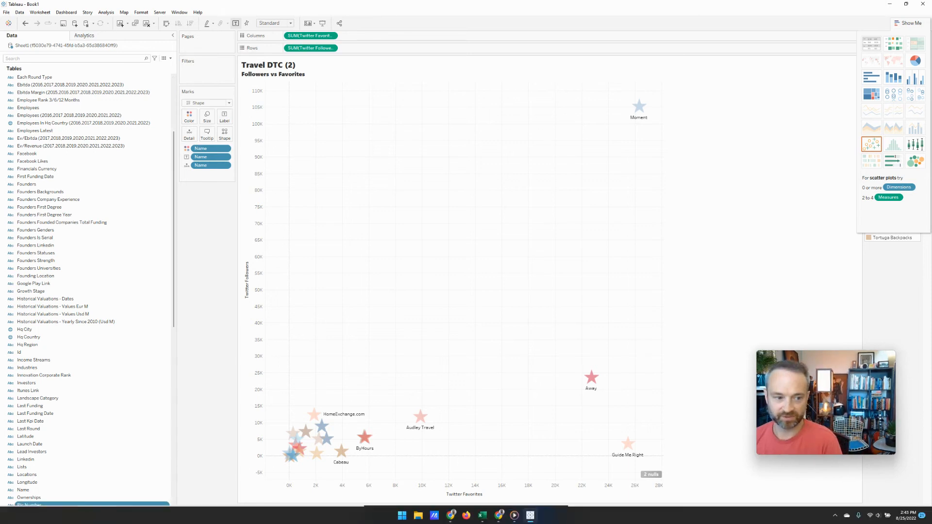
{"action": "key", "text": "Return"}
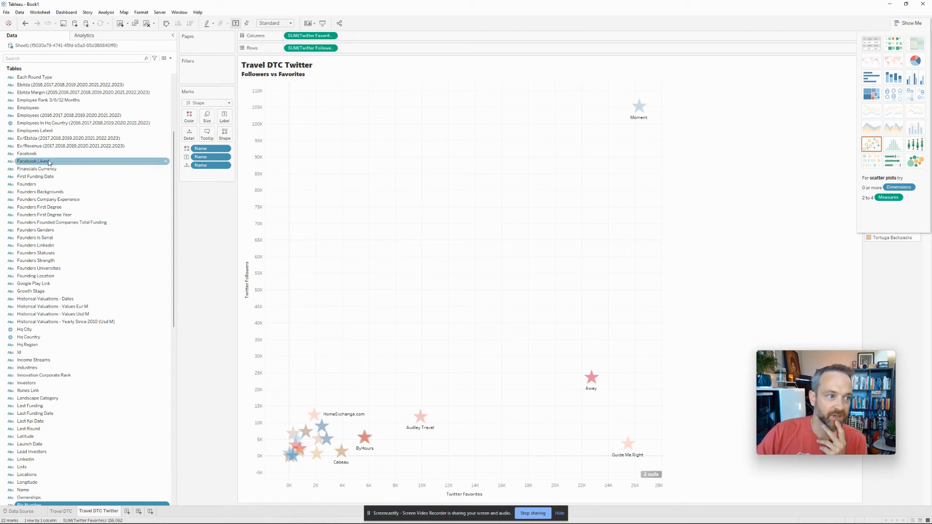
Add a new worksheet, list Founders Universities in rows and widen the column to show the longer university names.
{"action": "scroll", "coordinate": [53, 199], "scroll_direction": "down", "scroll_amount": 2}
{"action": "scroll", "coordinate": [53, 201], "scroll_direction": "down", "scroll_amount": 1}
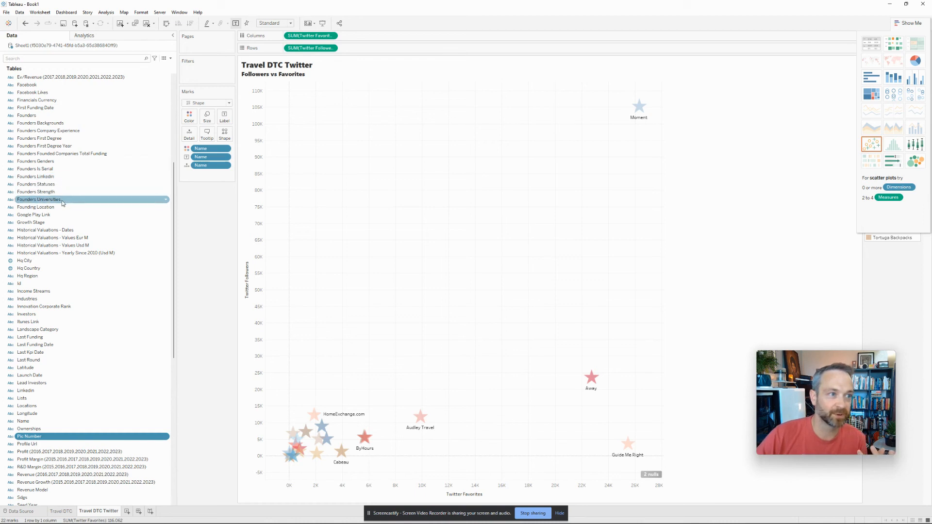
{"action": "scroll", "coordinate": [82, 242], "scroll_direction": "down", "scroll_amount": 1}
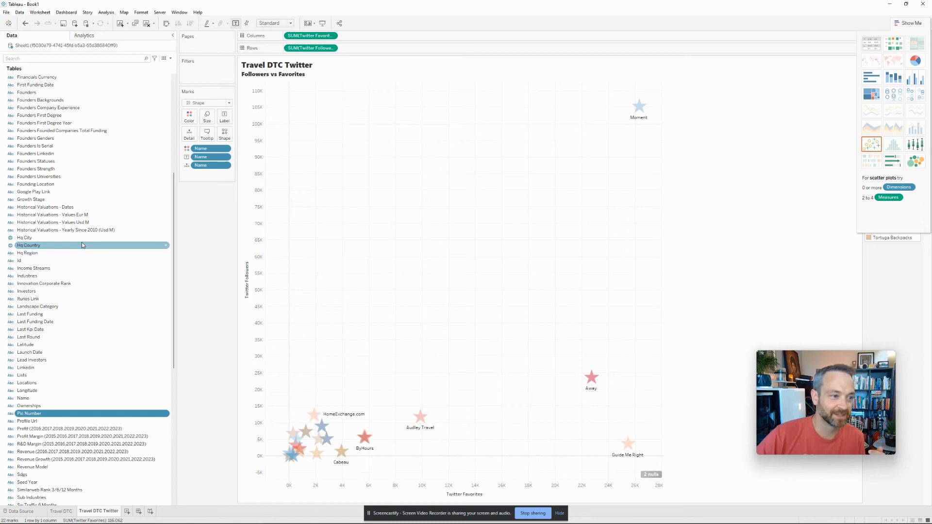
{"action": "left_click", "coordinate": [126, 512]}
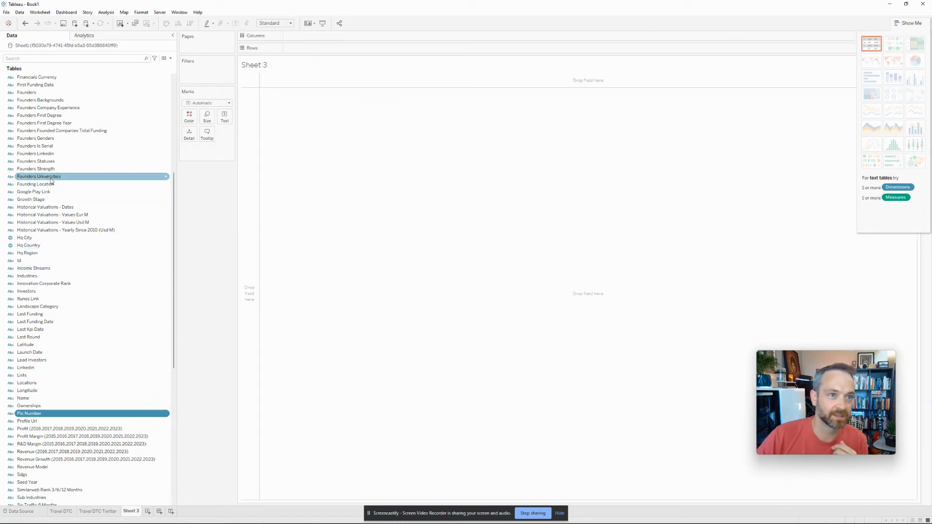
{"action": "left_click_drag", "start_coordinate": [52, 180], "coordinate": [333, 47]}
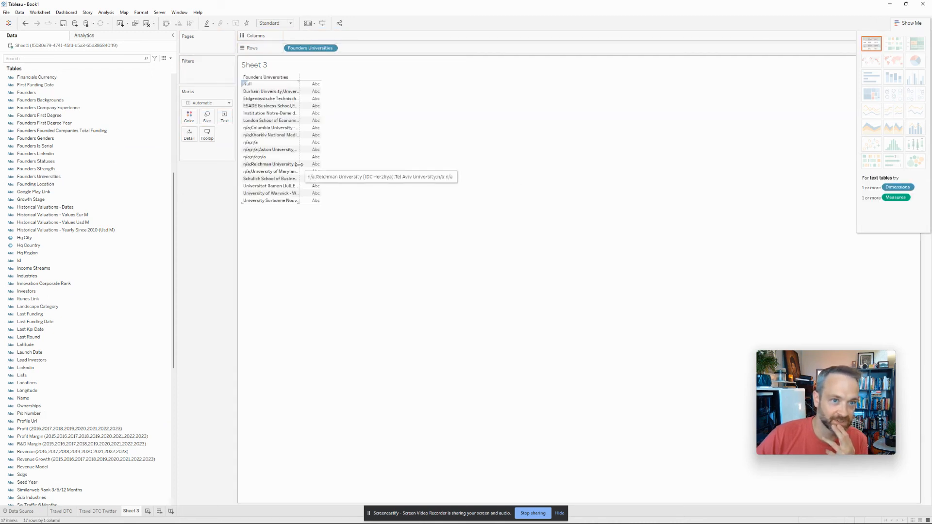
{"action": "left_click_drag", "start_coordinate": [302, 167], "coordinate": [397, 171]}
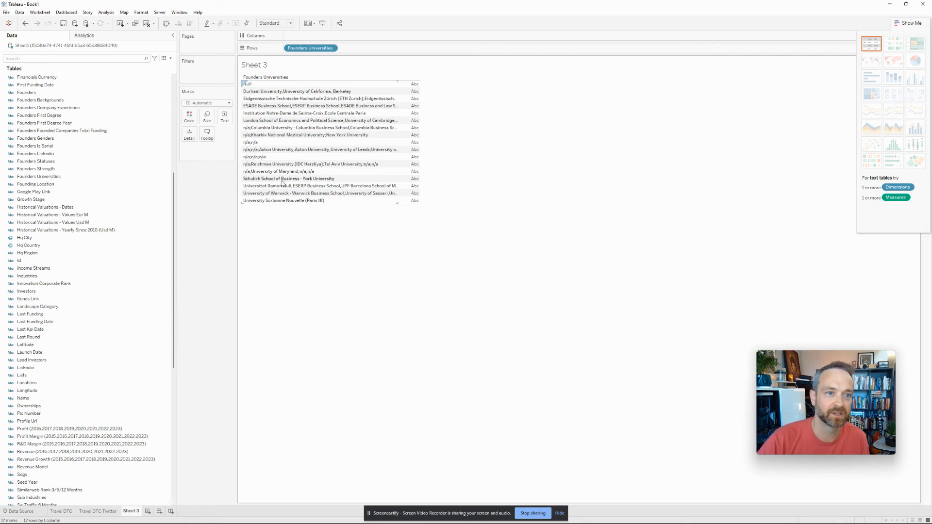
Search the data fields for "val" and select Valuation (Usd).
{"action": "left_click", "coordinate": [65, 225]}
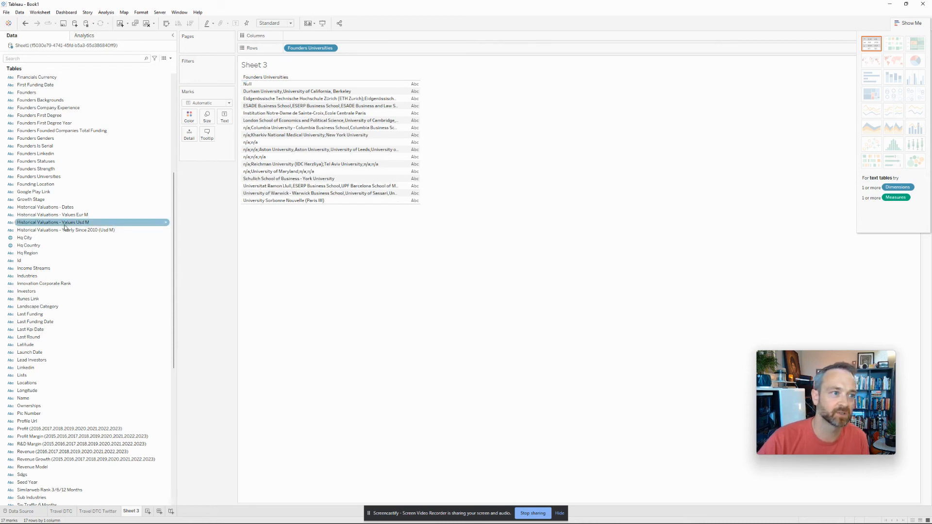
{"action": "left_click", "coordinate": [68, 299]}
{"action": "left_click", "coordinate": [49, 59]}
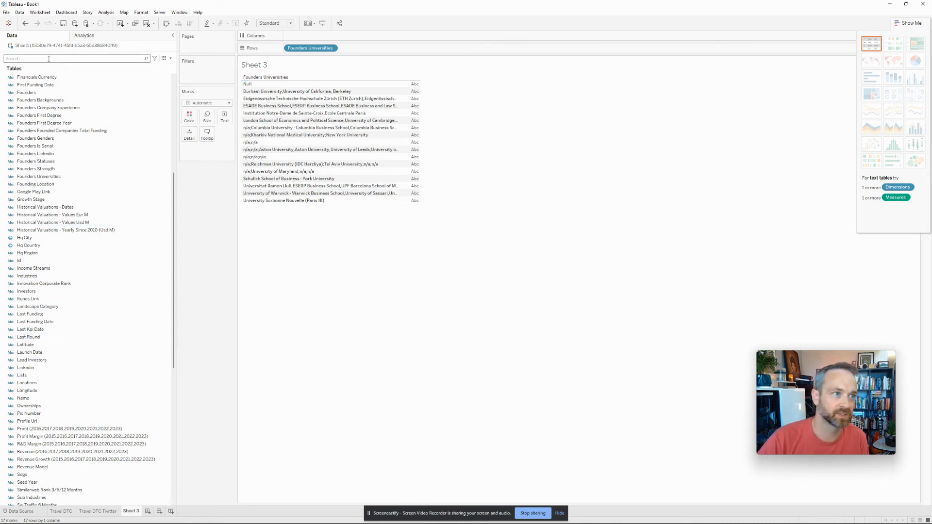
{"action": "type", "text": "val"}
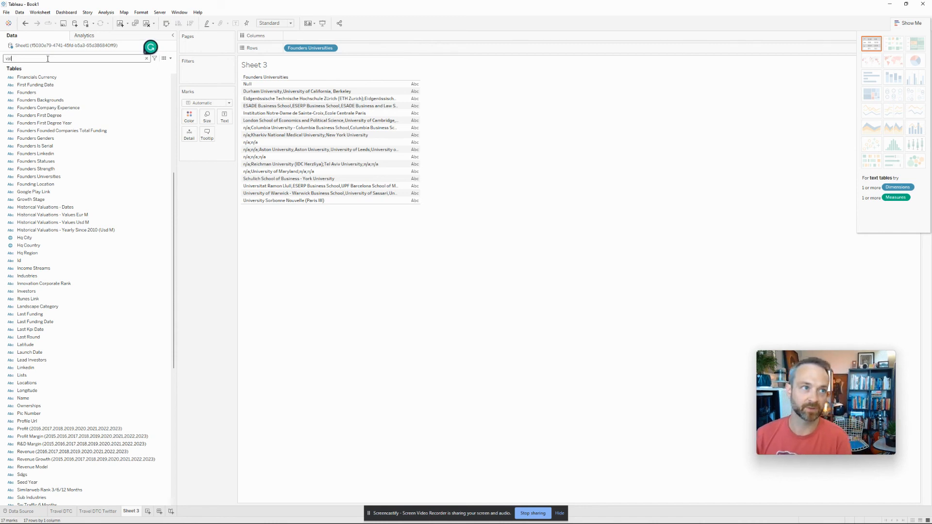
{"action": "left_click", "coordinate": [68, 130]}
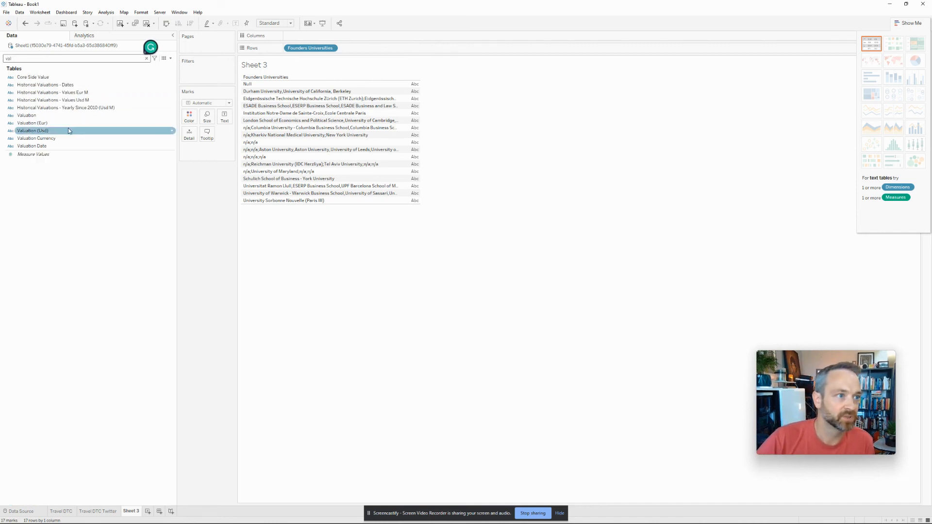
Change the data type of Valuation (Usd) to a whole number and convert the field to a measure.
{"action": "right_click", "coordinate": [68, 132]}
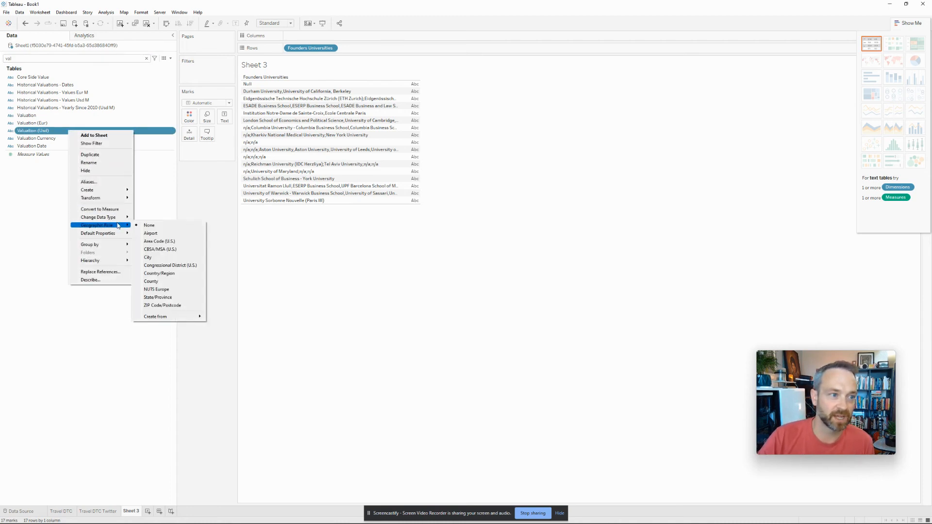
{"action": "mouse_move", "coordinate": [118, 219]}
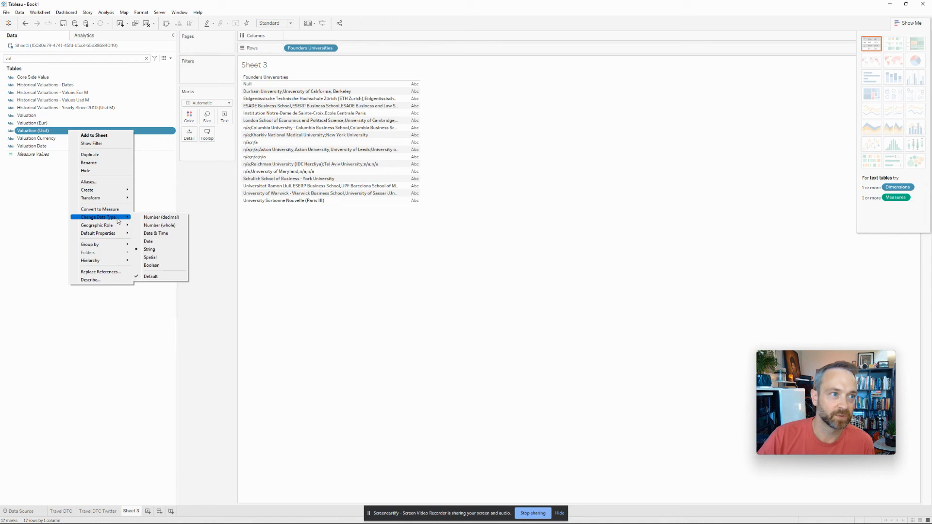
{"action": "left_click", "coordinate": [161, 225]}
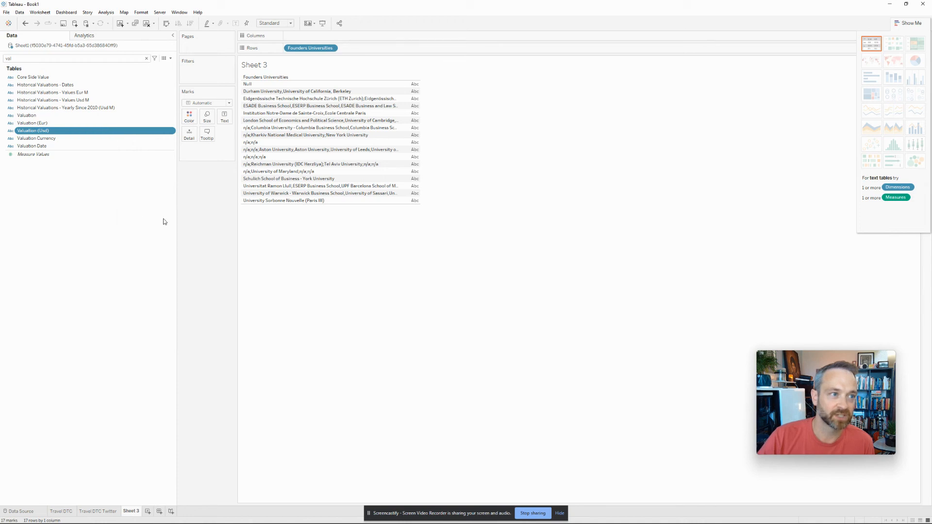
{"action": "right_click", "coordinate": [53, 131]}
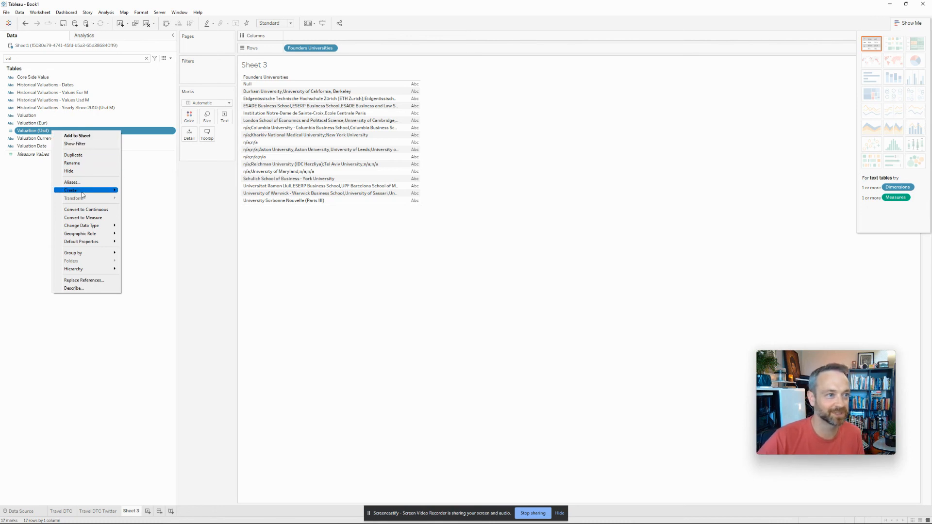
{"action": "left_click", "coordinate": [89, 222]}
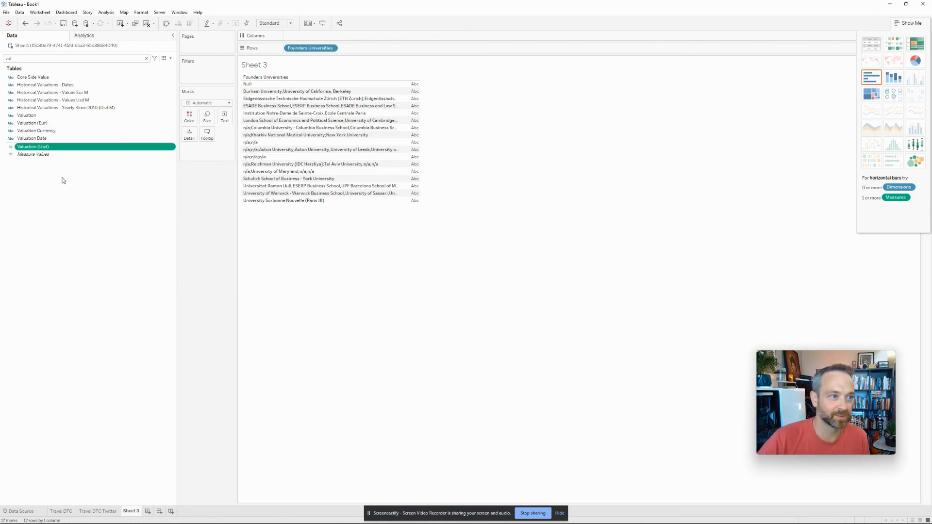
Add Valuation (Usd) to the Founders Universities table and show it as a horizontal bar chart.
{"action": "left_click_drag", "start_coordinate": [66, 148], "coordinate": [414, 111]}
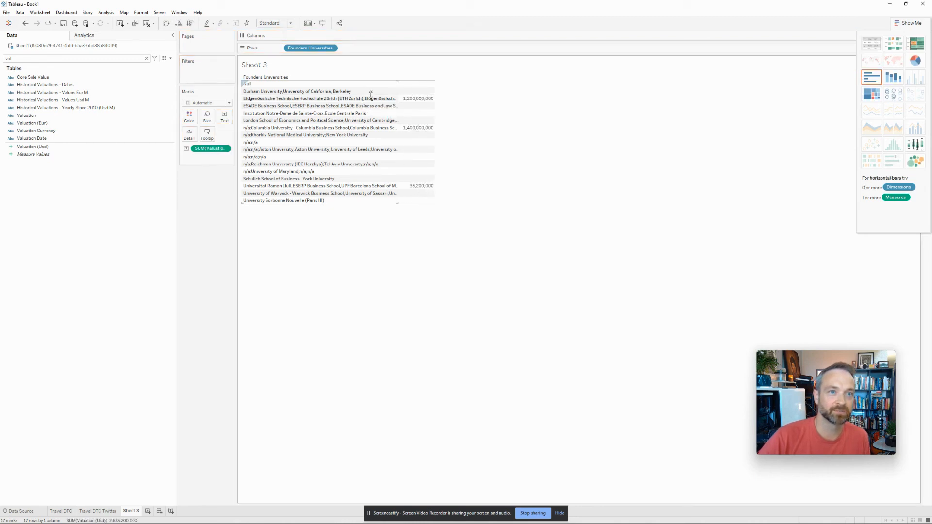
{"action": "left_click", "coordinate": [915, 62]}
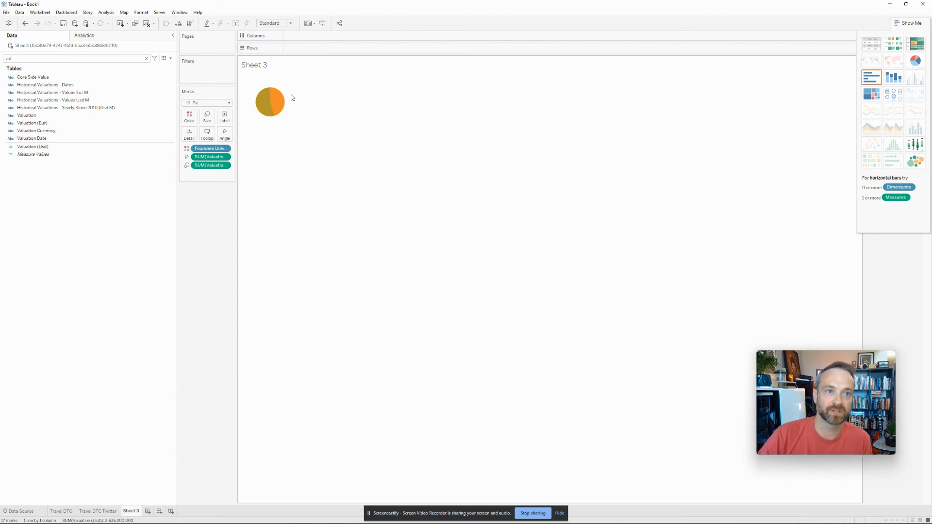
{"action": "left_click", "coordinate": [871, 77]}
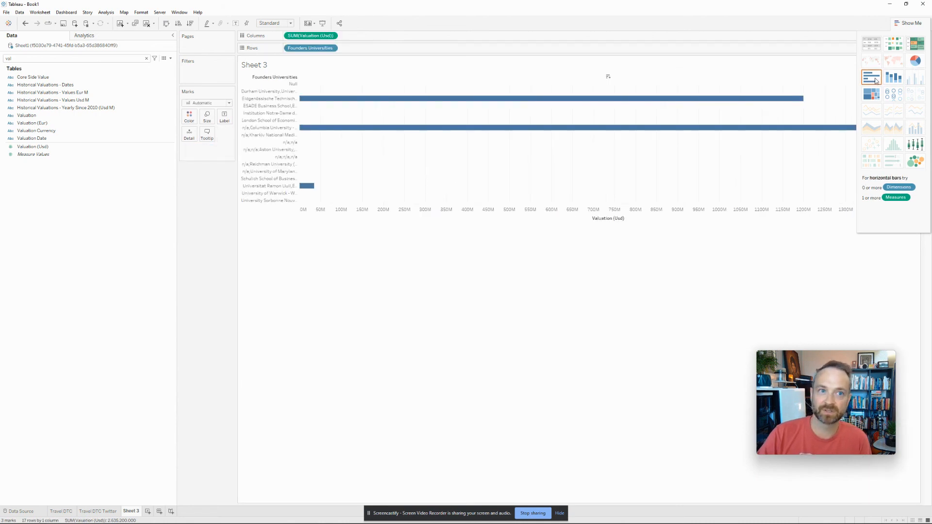
Sort the universities by valuation in descending order and widen the label column to show longer names.
{"action": "left_click", "coordinate": [190, 24]}
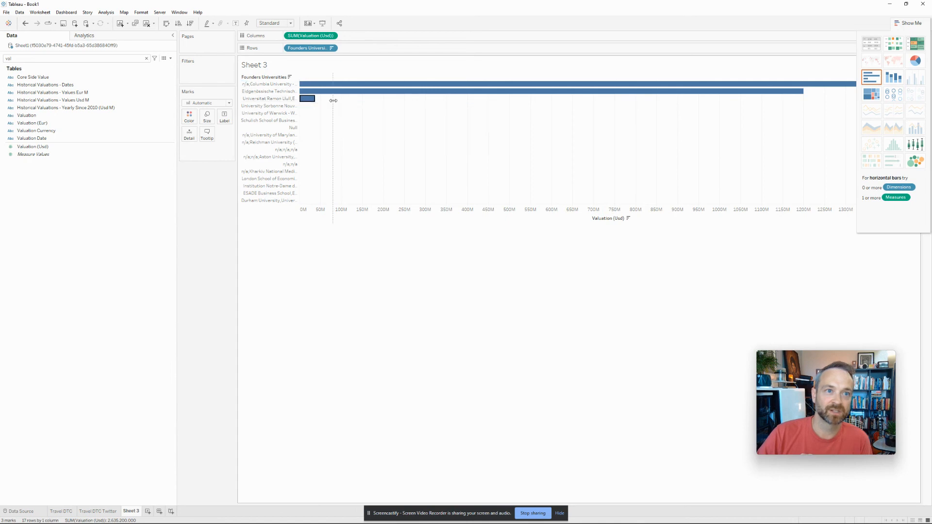
{"action": "left_click_drag", "start_coordinate": [299, 98], "coordinate": [388, 103]}
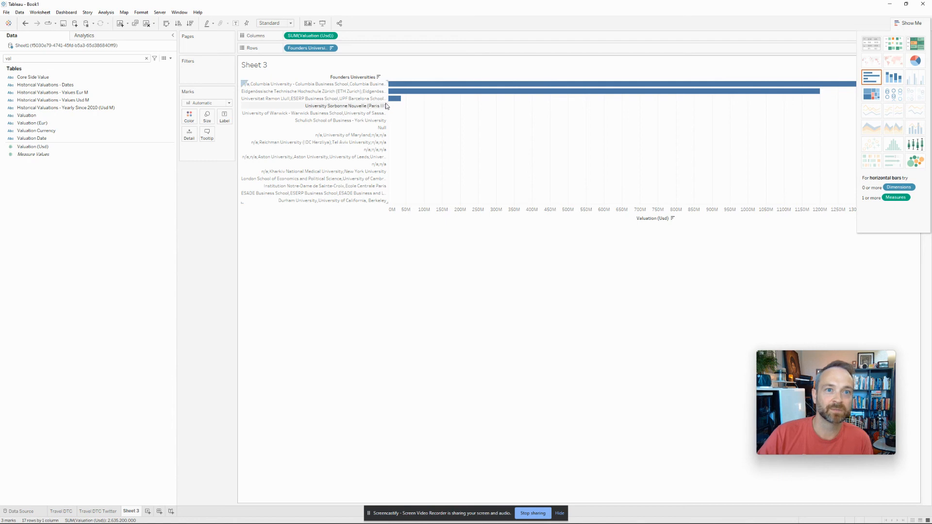
{"action": "left_click", "coordinate": [908, 21]}
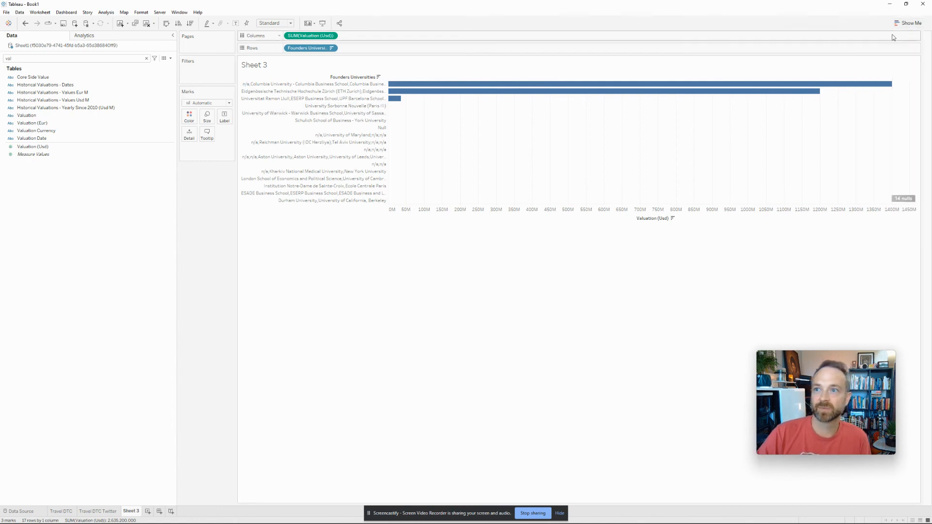
Show mark labels on the valuation bars, limited to the minimum and maximum values.
{"action": "left_click", "coordinate": [225, 117]}
{"action": "left_click", "coordinate": [240, 134]}
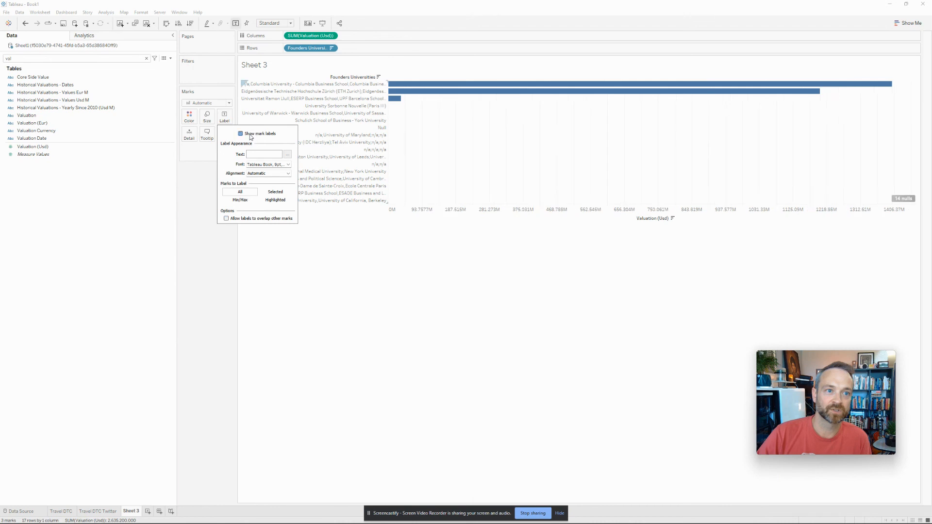
{"action": "left_click", "coordinate": [249, 200]}
{"action": "left_click", "coordinate": [423, 284]}
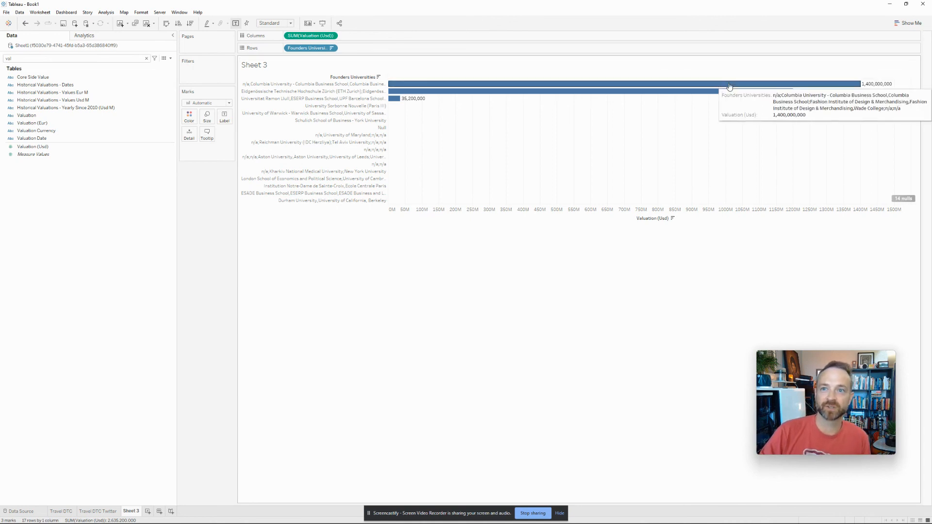
Change the aggregation of Valuation (Usd) in the columns to AVG.
{"action": "double_click", "coordinate": [295, 35]}
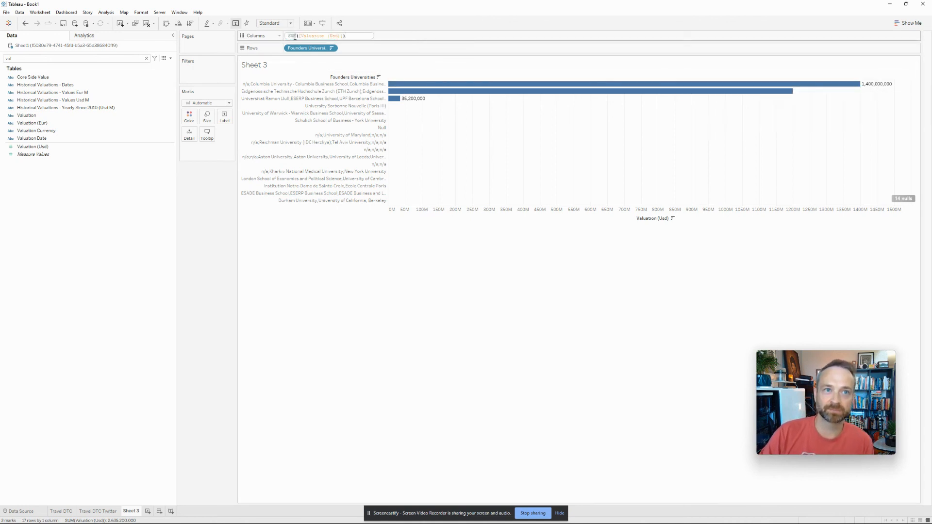
{"action": "double_click", "coordinate": [295, 35]}
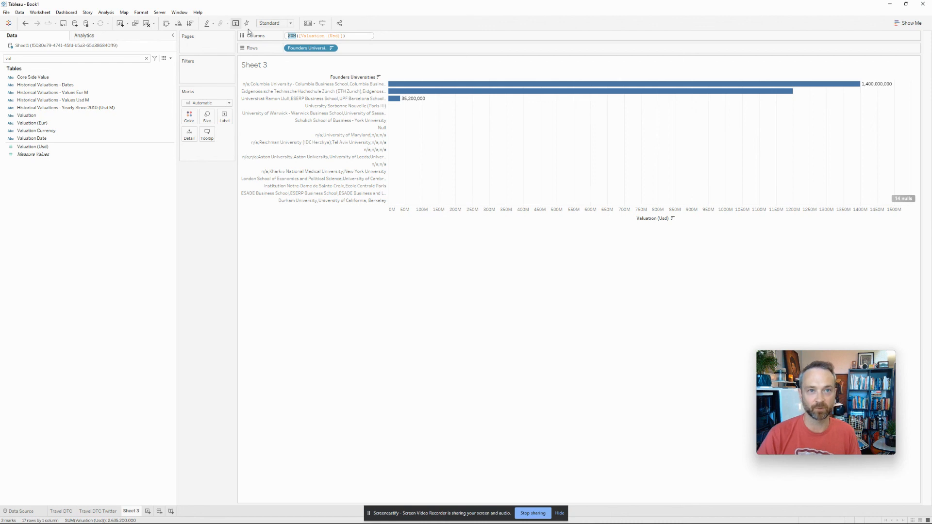
{"action": "type", "text": "AVG"}
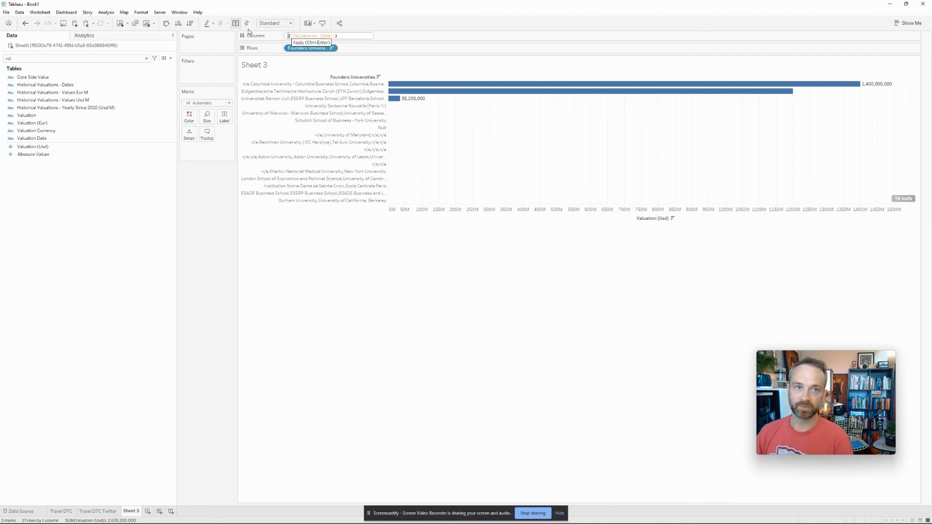
{"action": "key", "text": "Return"}
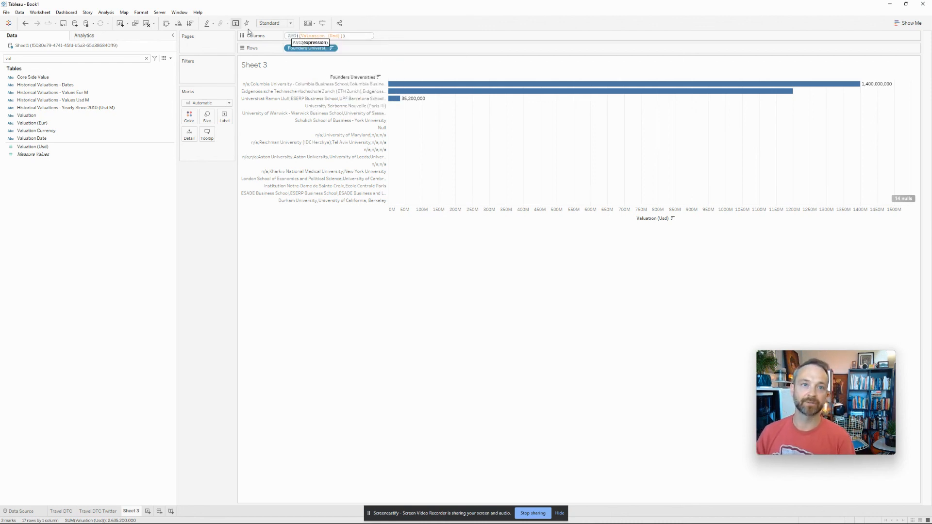
{"action": "key", "text": "Return"}
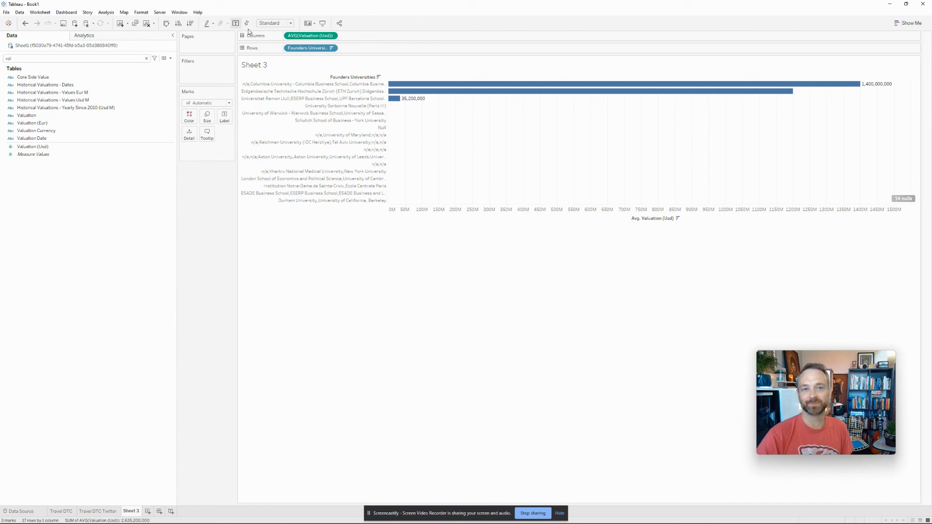
Rename the current worksheet "Valuation by Founders School".
{"action": "double_click", "coordinate": [139, 511]}
{"action": "type", "text": "V"}
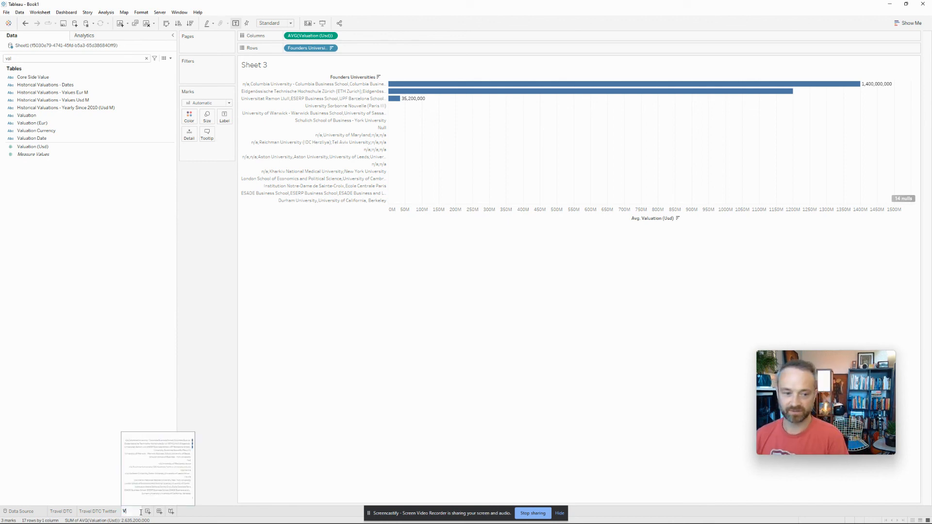
{"action": "type", "text": "aluation by "}
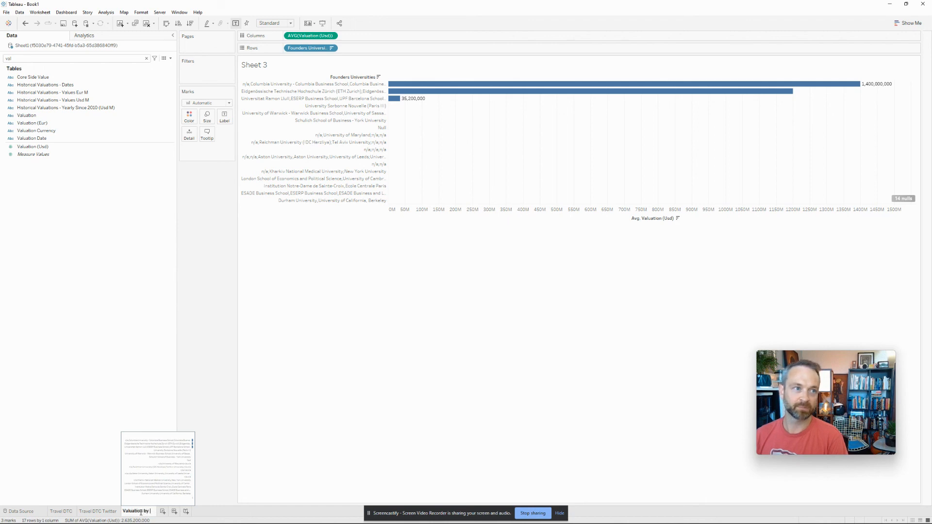
{"action": "type", "text": "Founders School"}
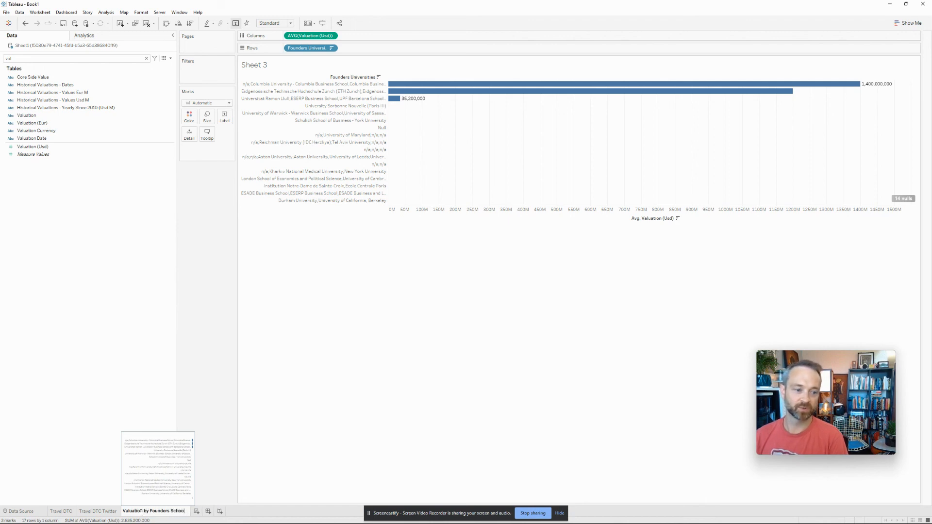
{"action": "key", "text": "Return"}
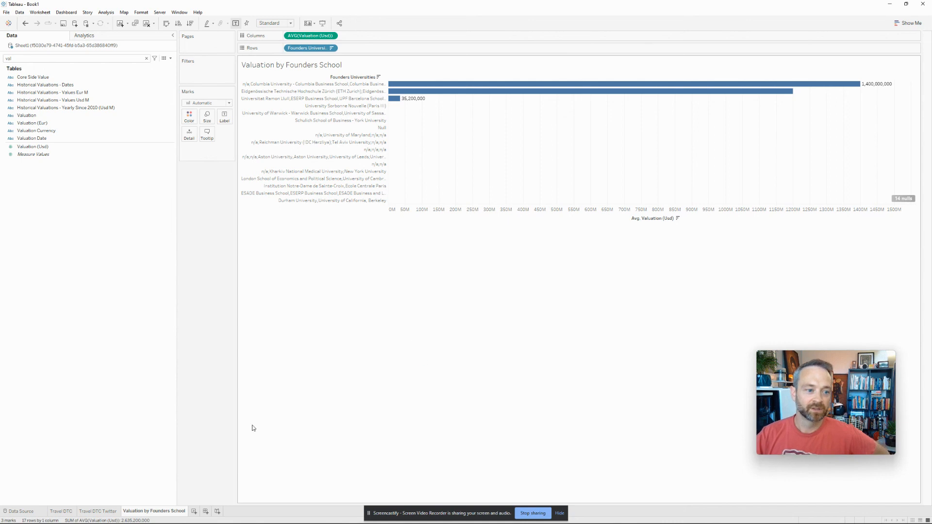
Return to the Travel DTC sheet and save the workbook as a Tableau Packaged Workbook named "Travel_Project" in the 414 folder.
{"action": "left_click", "coordinate": [61, 511]}
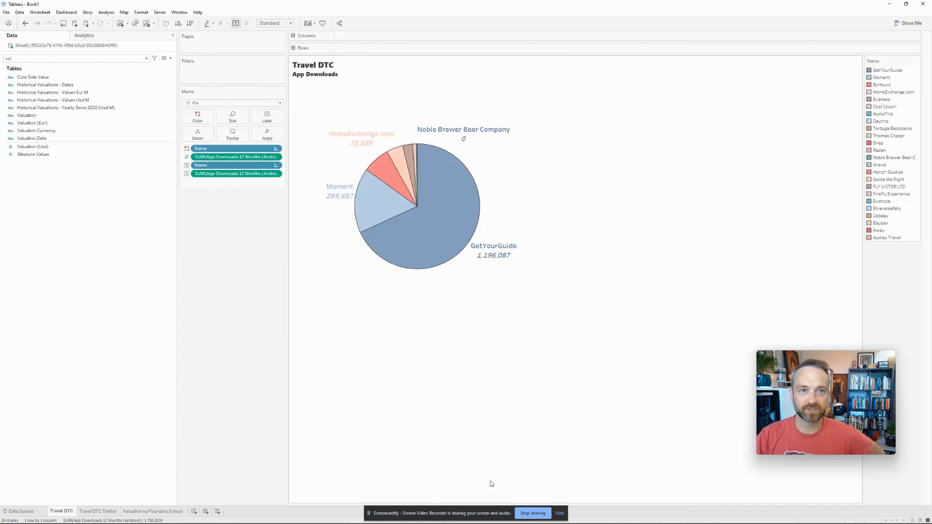
{"action": "left_click", "coordinate": [7, 13]}
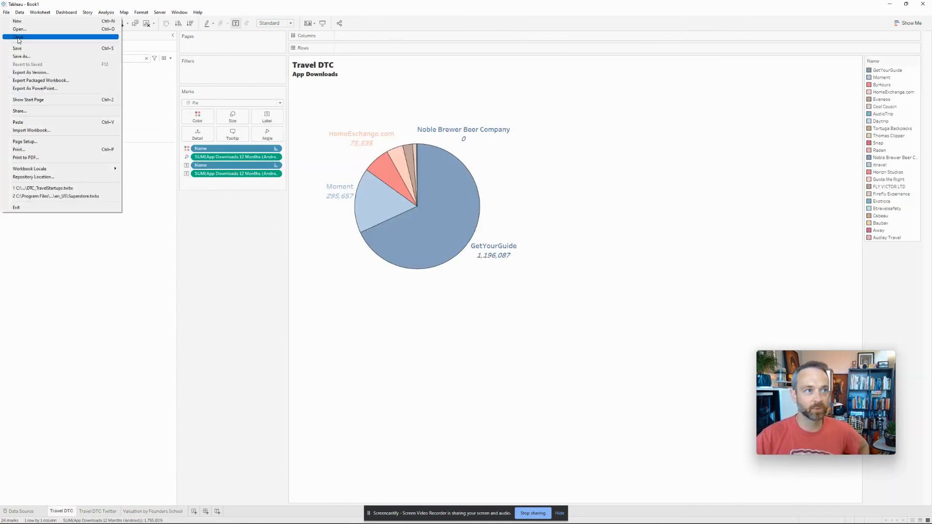
{"action": "left_click", "coordinate": [22, 56]}
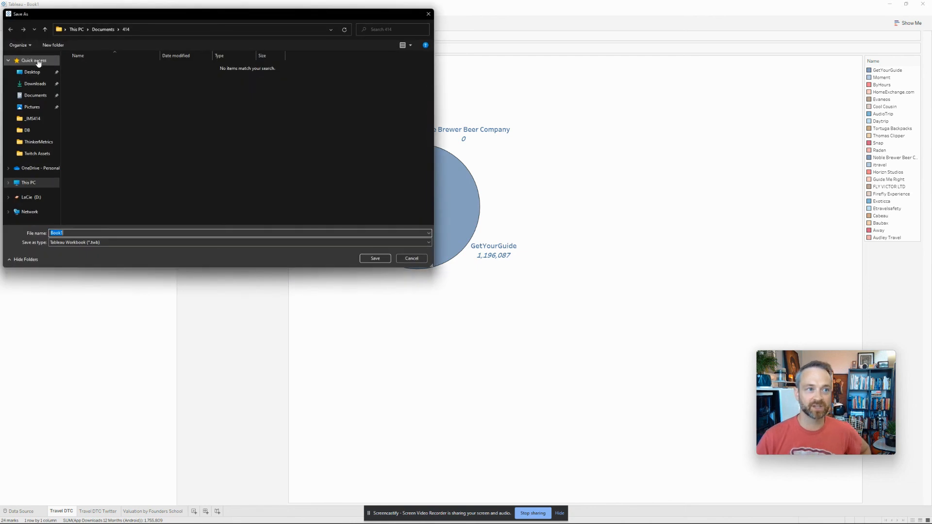
{"action": "left_click", "coordinate": [160, 243]}
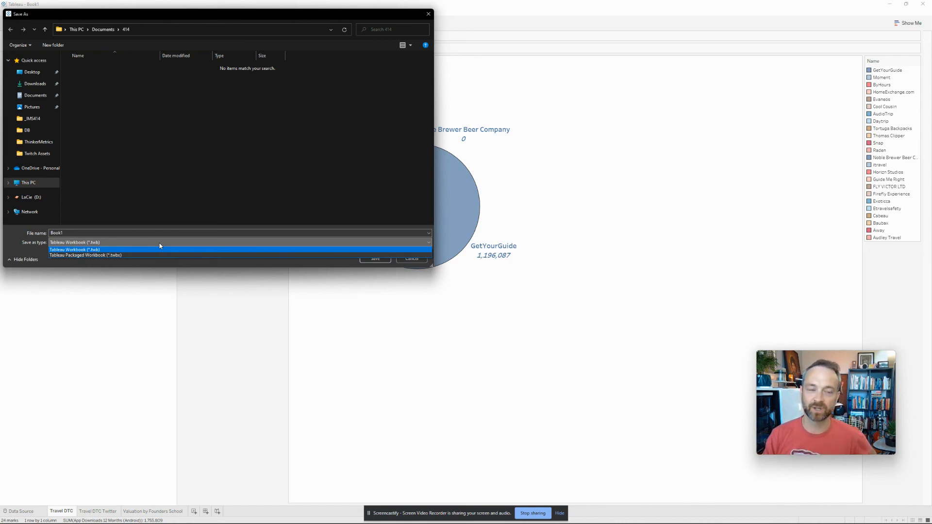
{"action": "left_click", "coordinate": [152, 255]}
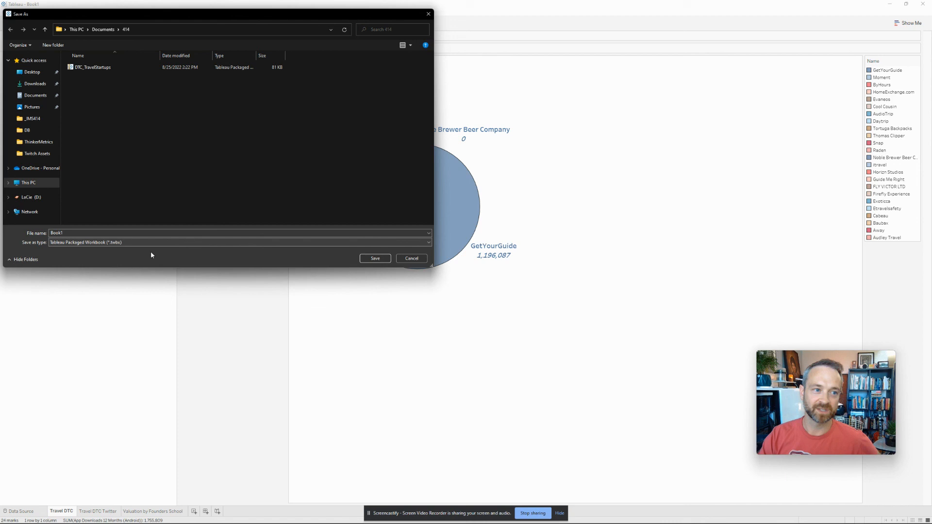
{"action": "left_click", "coordinate": [86, 235]}
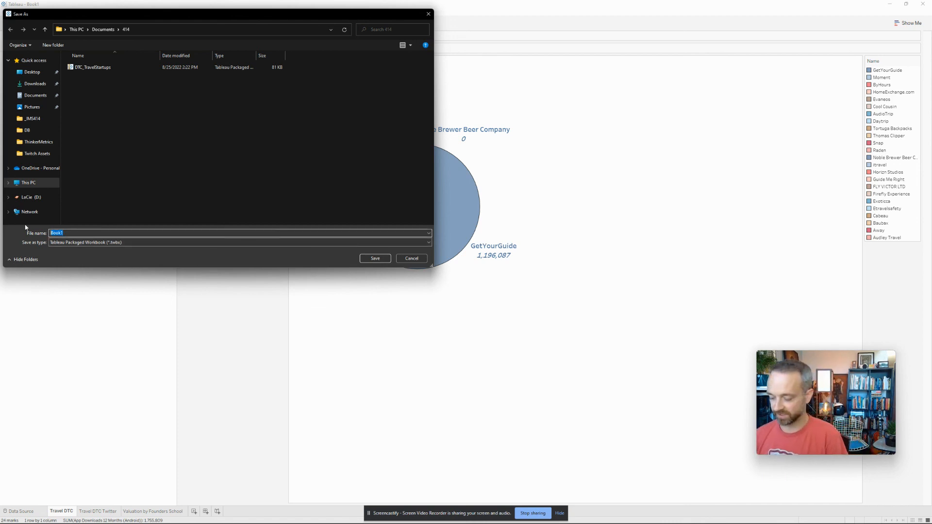
{"action": "type", "text": "T"}
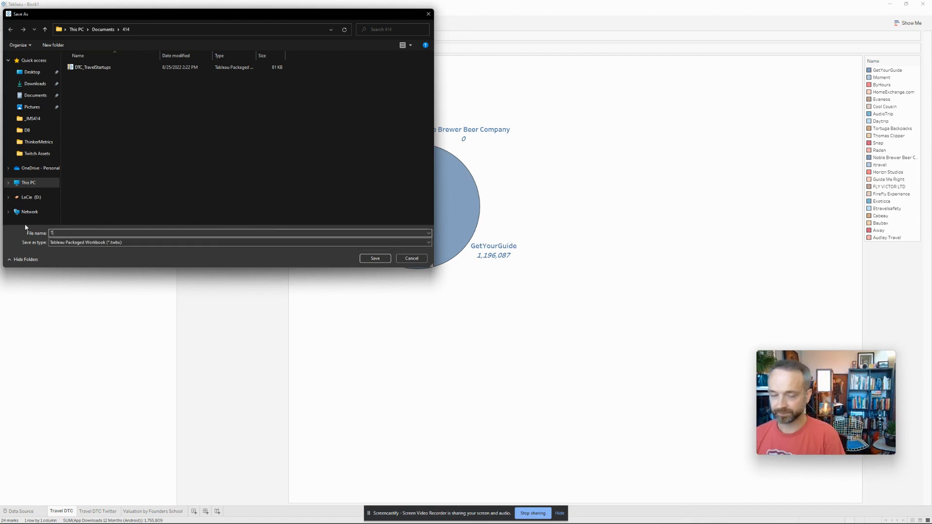
{"action": "type", "text": "ravel"}
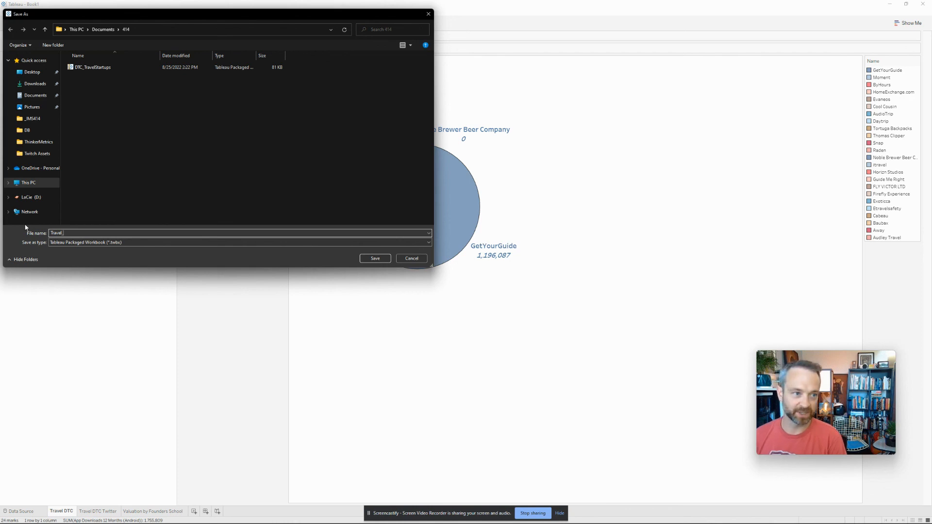
{"action": "type", "text": "_Project"}
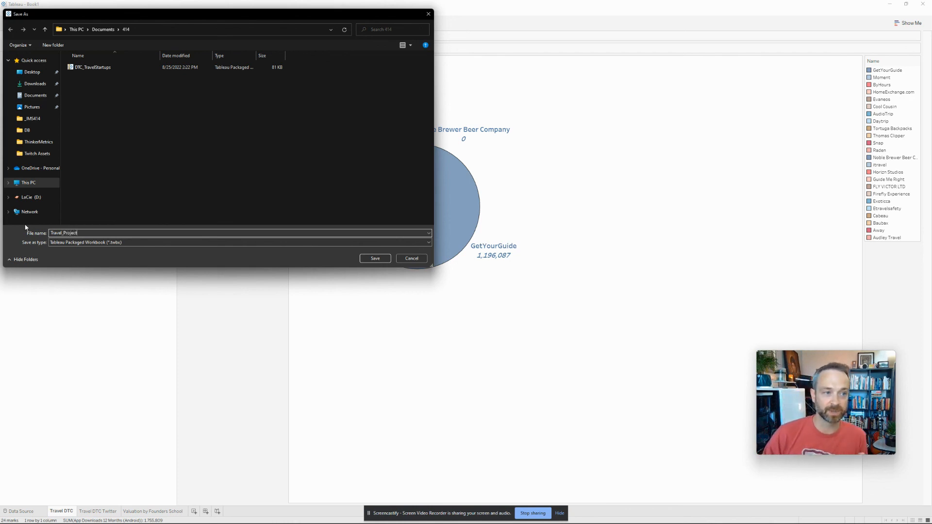
{"action": "key", "text": "Return"}
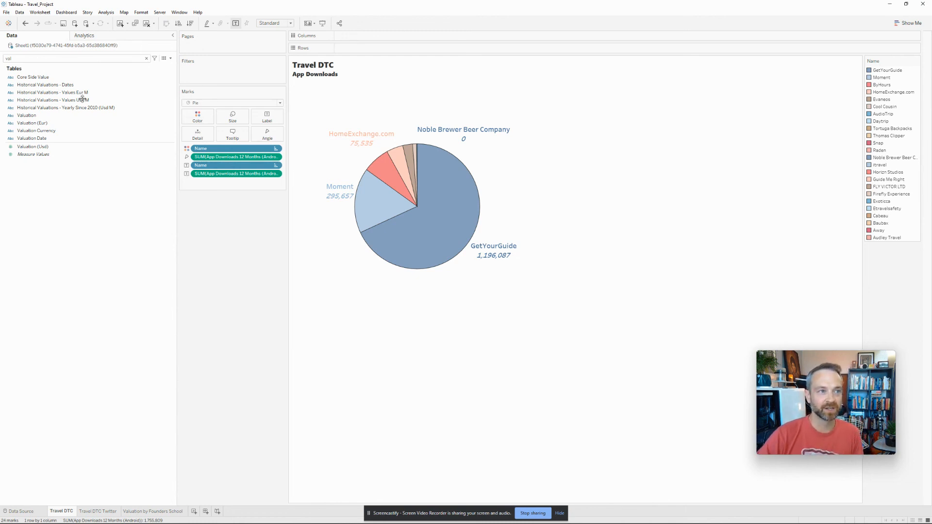
Rename the workbook's data source "Dealroom".
{"action": "right_click", "coordinate": [70, 47]}
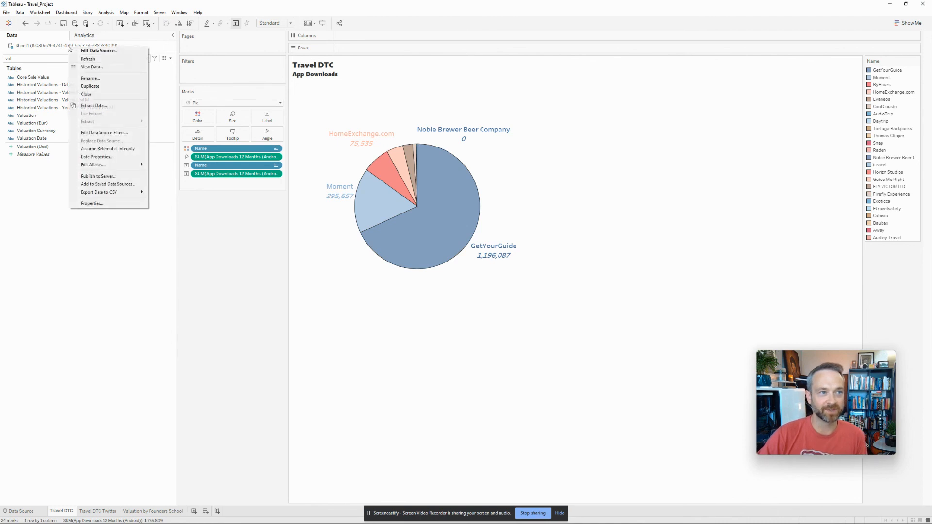
{"action": "left_click", "coordinate": [90, 79]}
{"action": "type", "text": "De"}
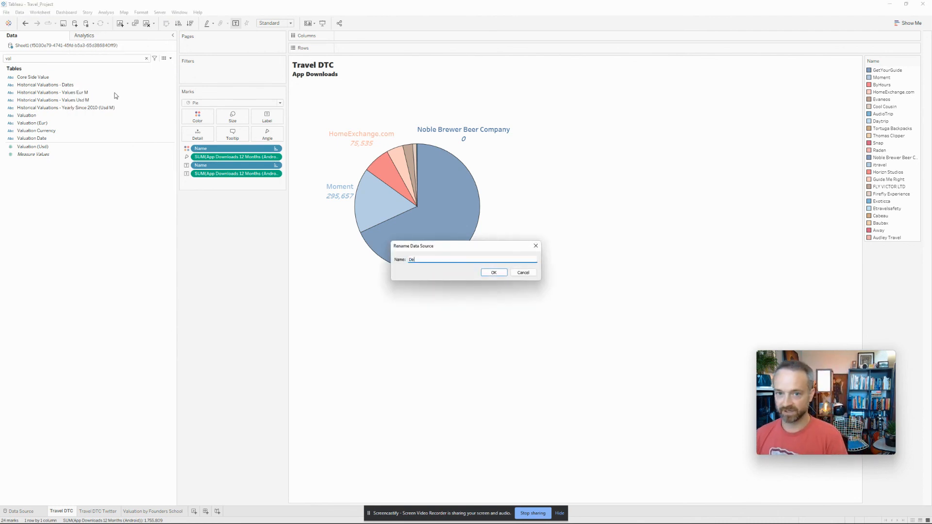
{"action": "type", "text": "alroom"}
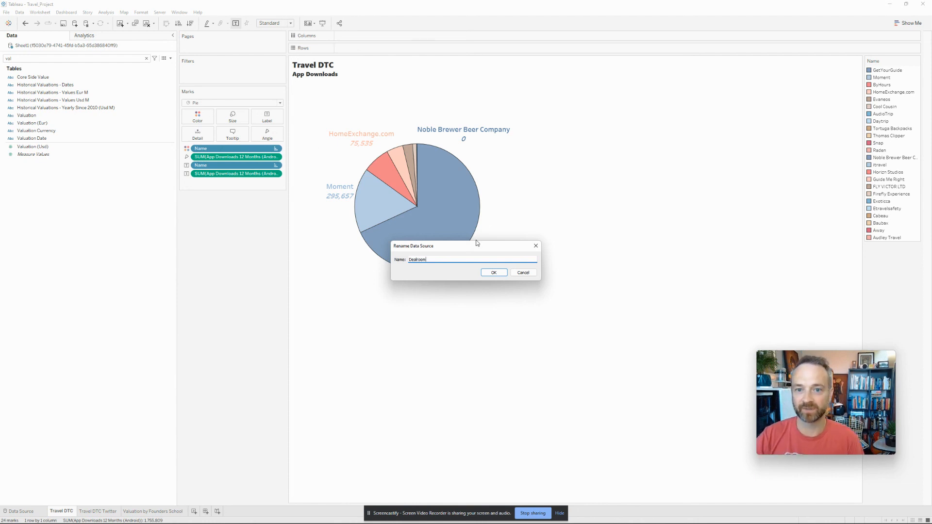
{"action": "left_click", "coordinate": [494, 273]}
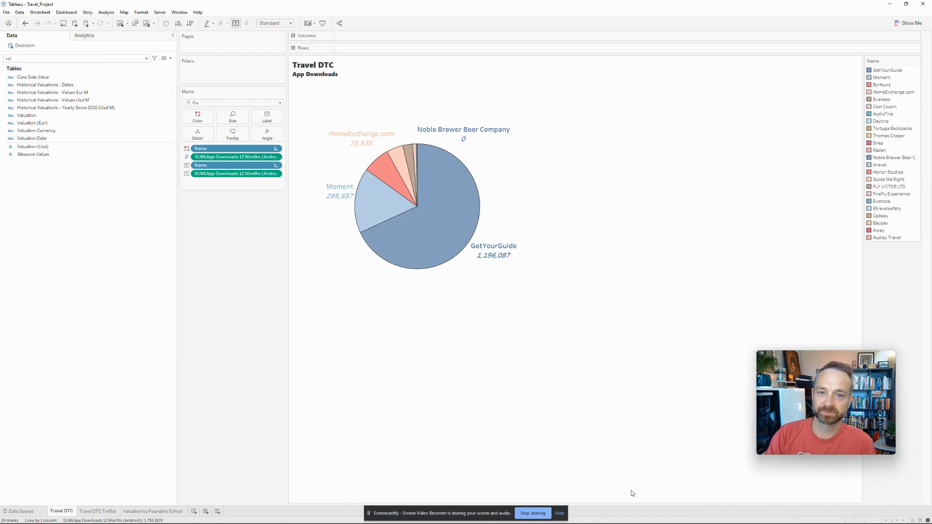
{"action": "mouse_move", "coordinate": [491, 520]}
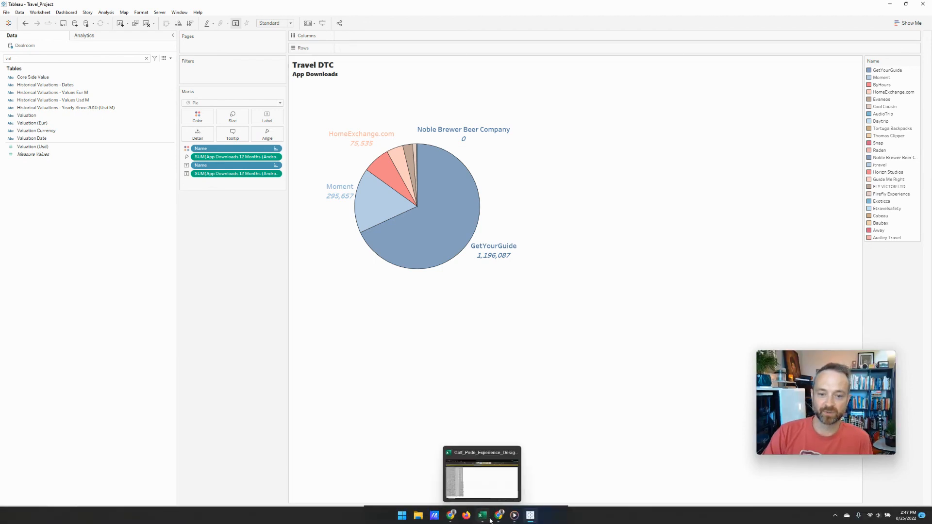
{"action": "left_click", "coordinate": [542, 476]}
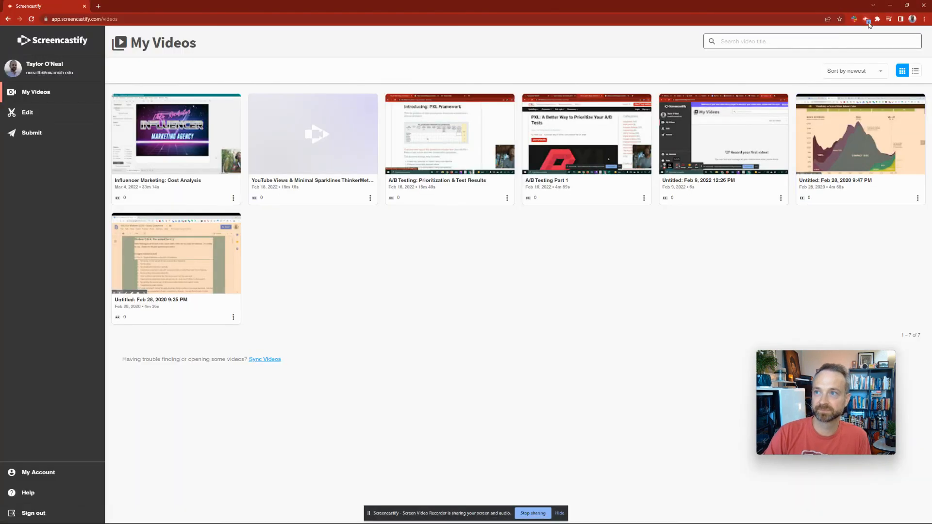